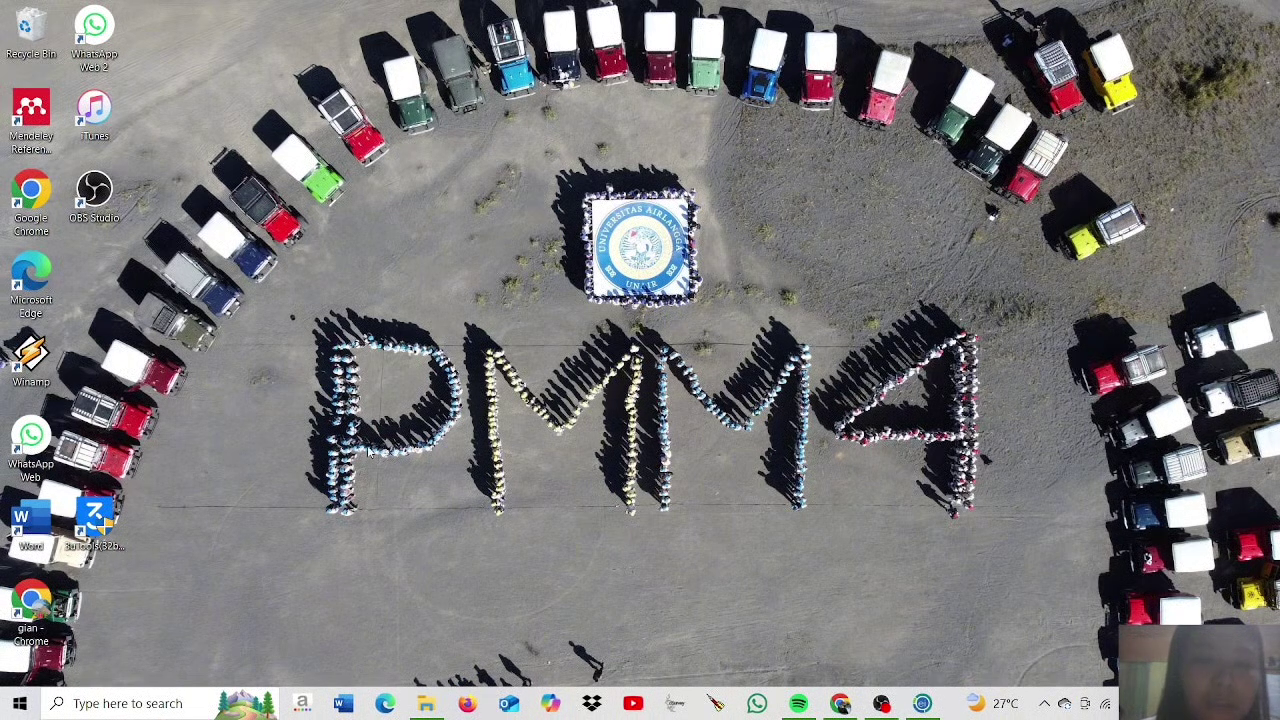
- Launch Epi Info 7 from the Epi_Info_7 download folder and open its form creation module
{"action": "left_click", "coordinate": [145, 706]}
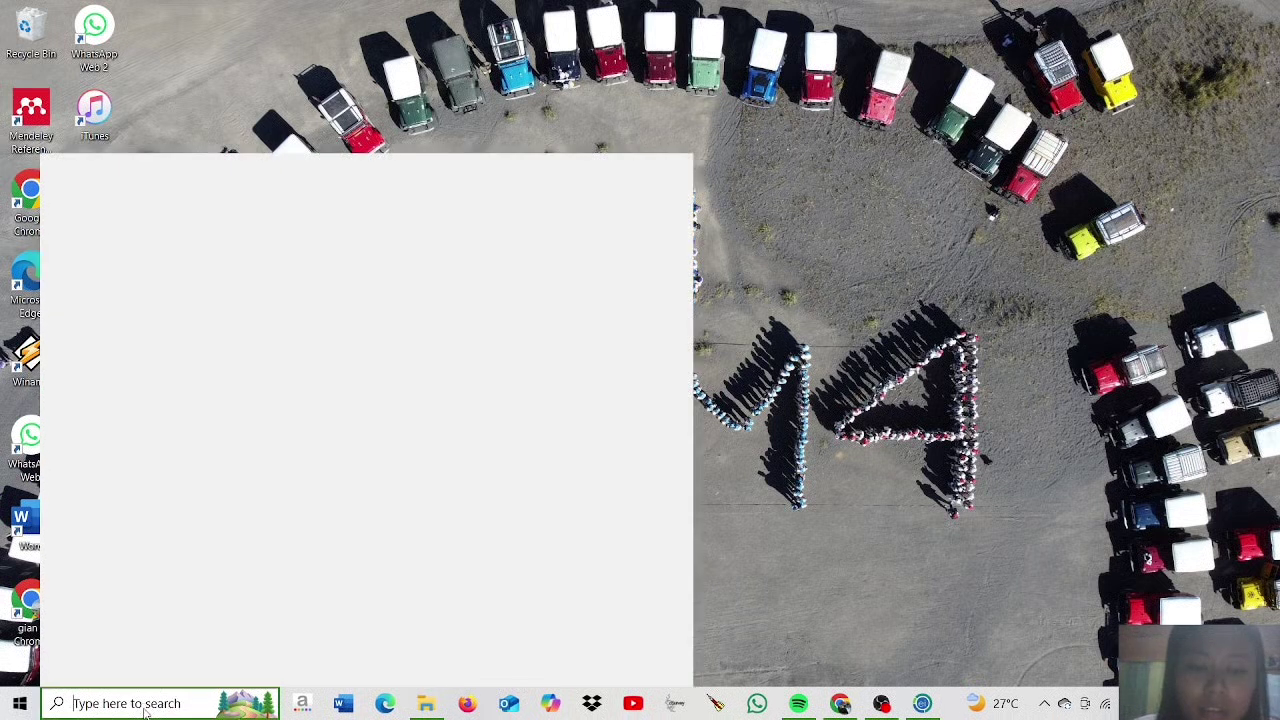
{"action": "type", "text": "epi info"}
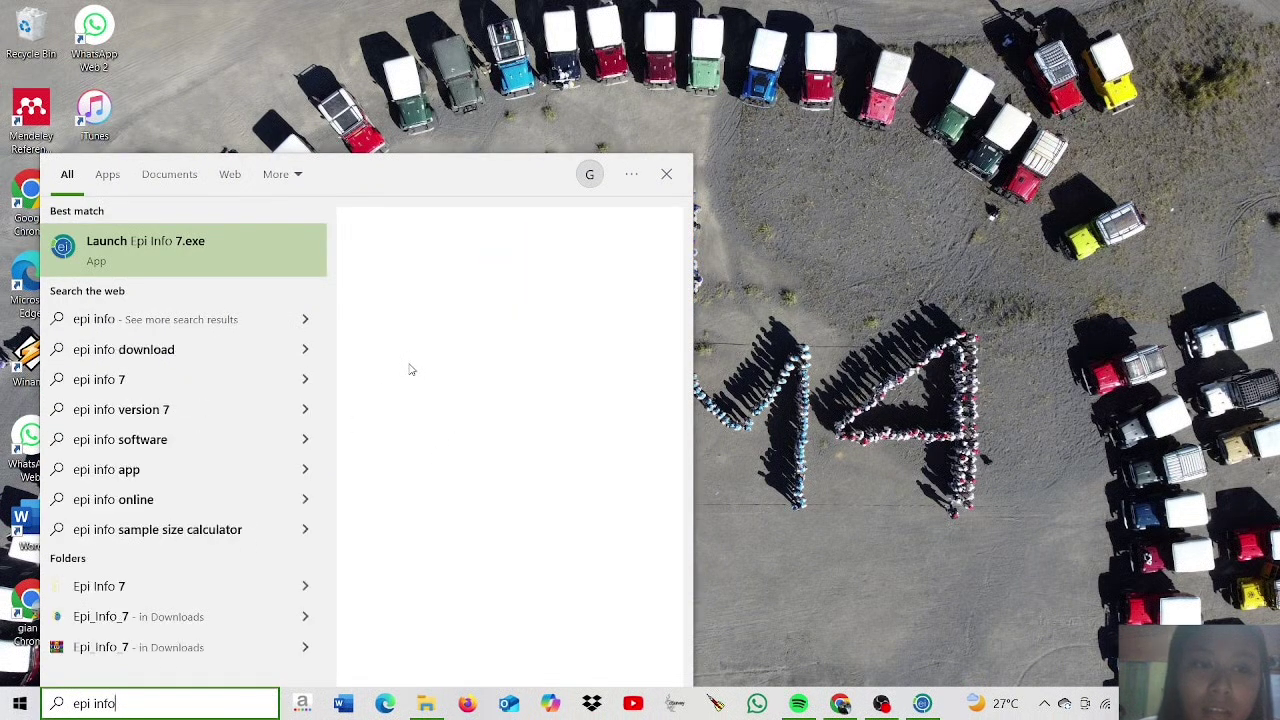
{"action": "left_click", "coordinate": [416, 432]}
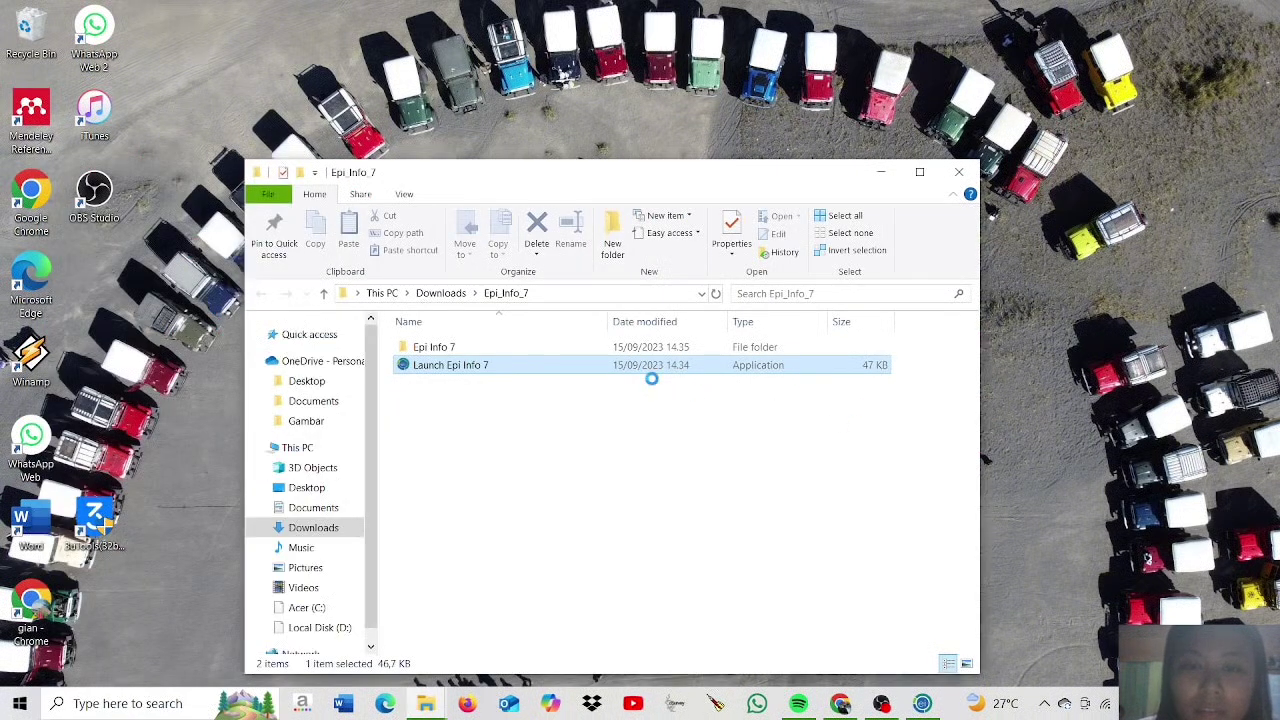
{"action": "double_click", "coordinate": [618, 365]}
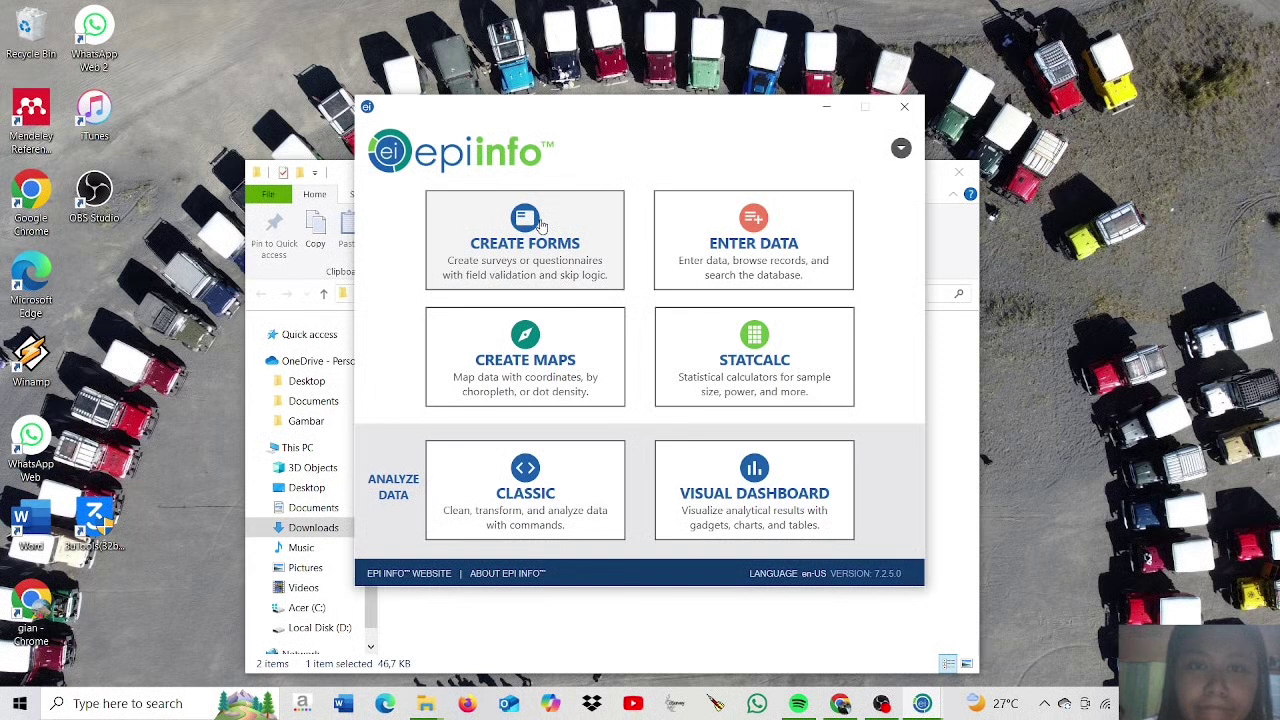
{"action": "left_click", "coordinate": [583, 280]}
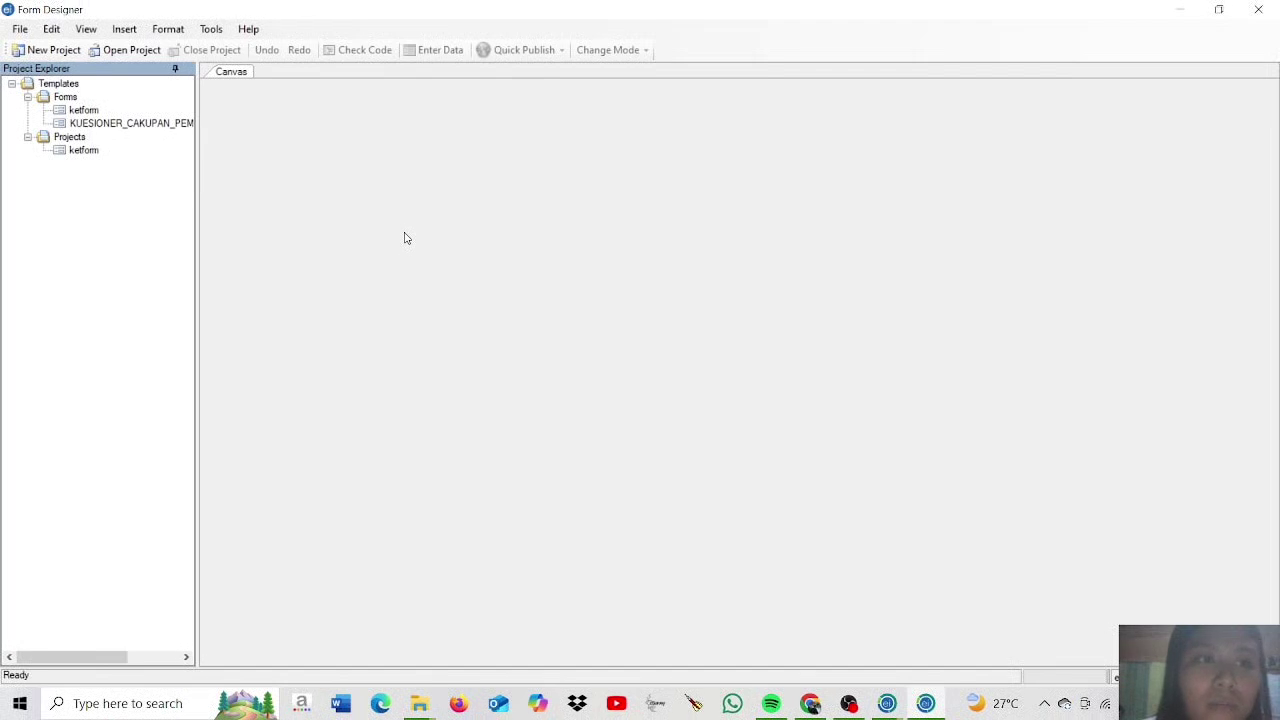
- Start a new project and name it Kuesioner_Faktor_Gastritis, leaving its description empty
{"action": "left_click", "coordinate": [50, 51]}
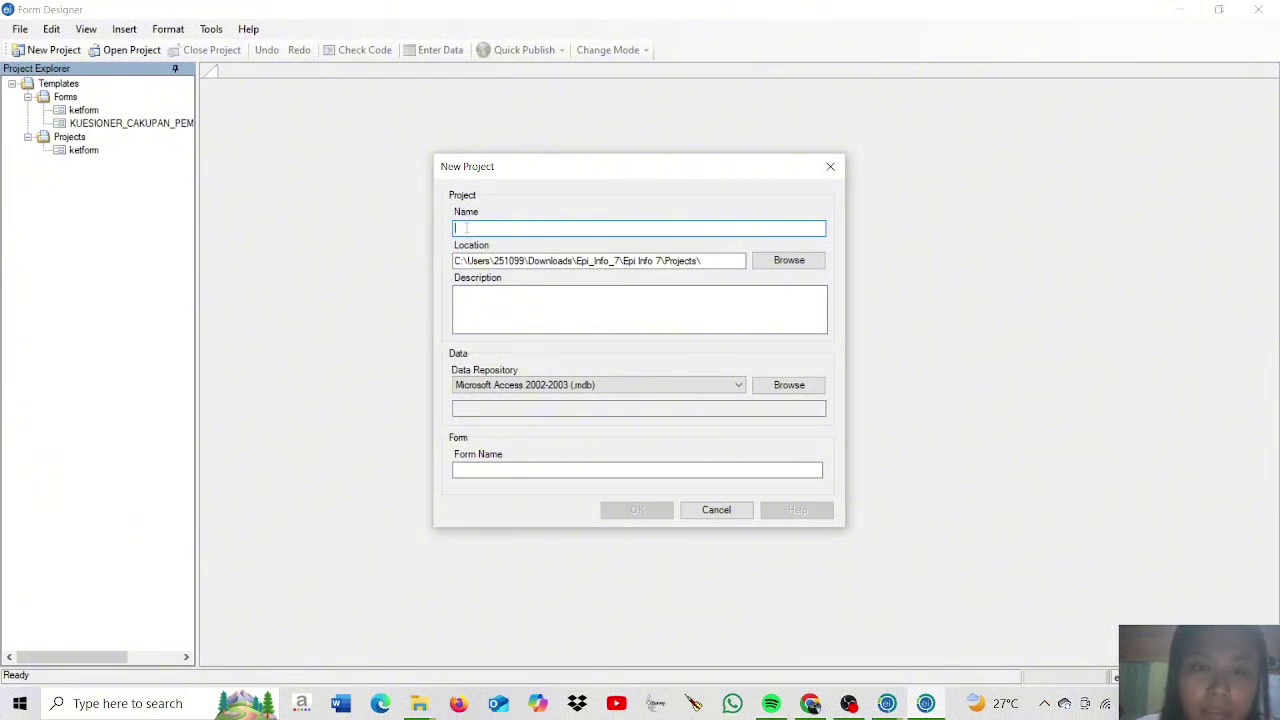
{"action": "key", "text": "Caps_Lock"}
{"action": "type", "text": "K"}
{"action": "key", "text": "Caps_Lock"}
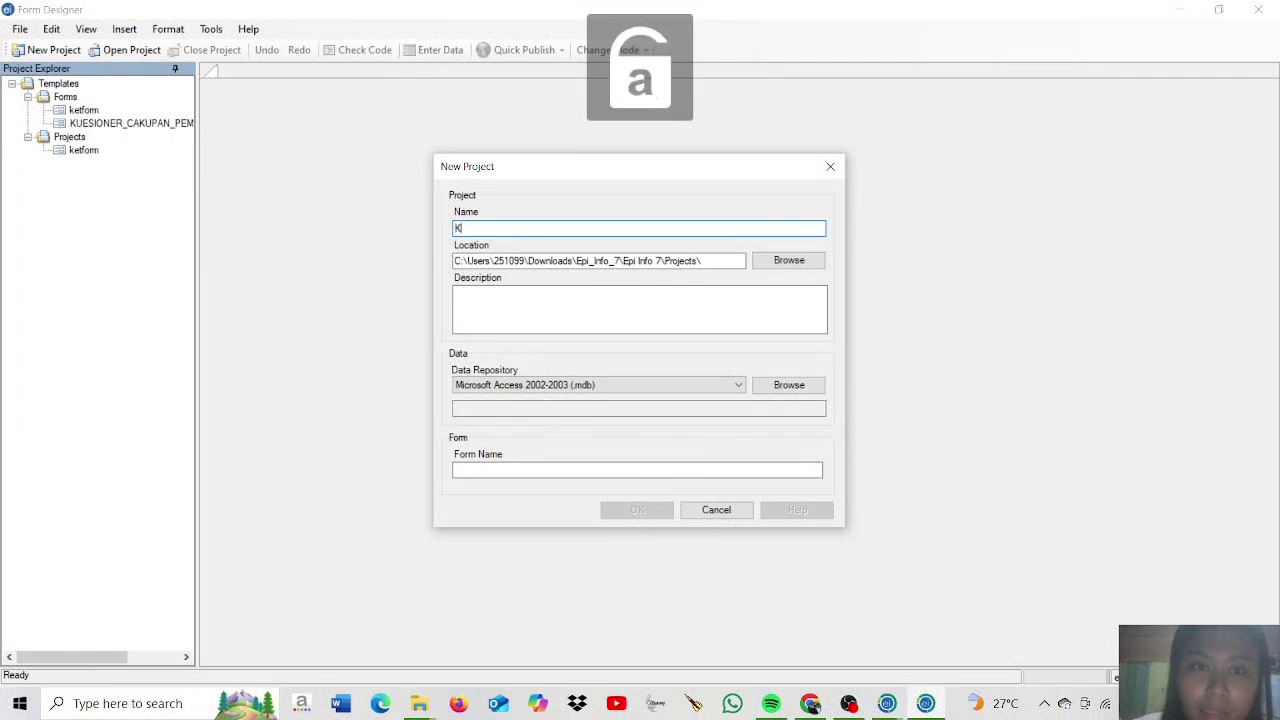
{"action": "key", "text": "BackSpace"}
{"action": "key", "text": "Caps_Lock"}
{"action": "key", "text": "Caps_Lock"}
{"action": "type", "text": "k"}
{"action": "key", "text": "Caps_Lock"}
{"action": "type", "text": "U"}
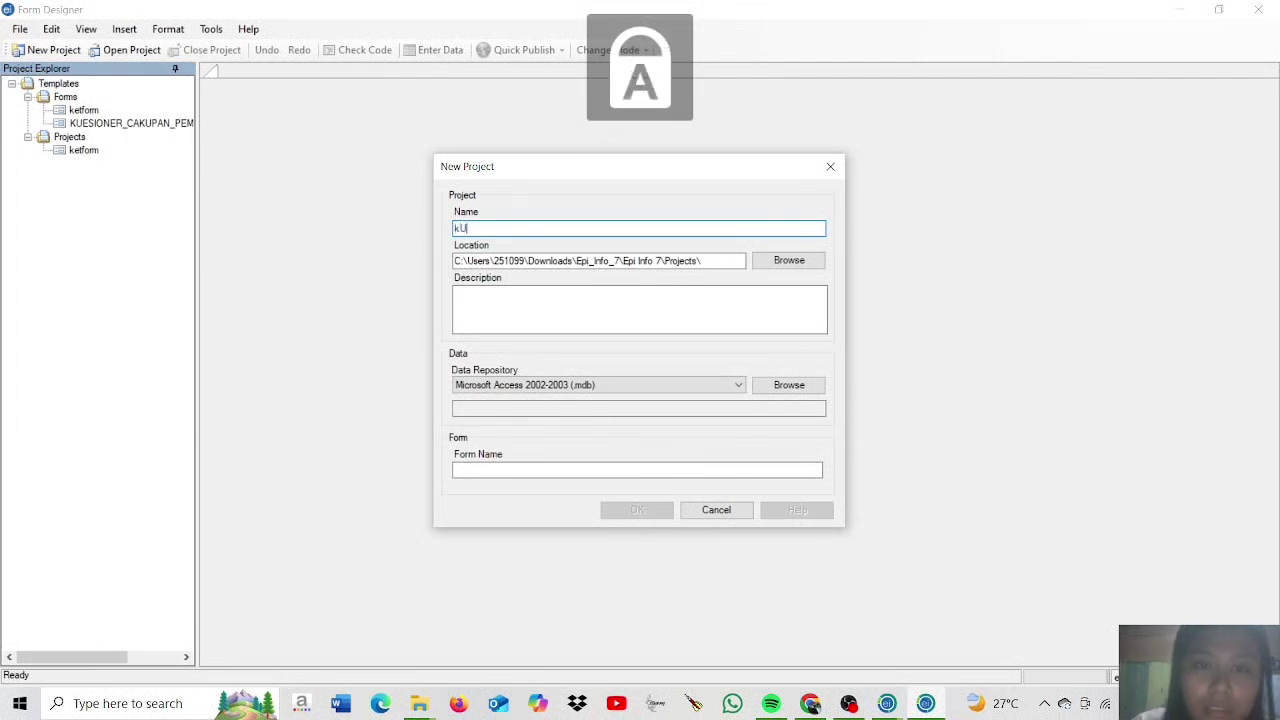
{"action": "key", "text": "BackSpace"}
{"action": "key", "text": "BackSpace"}
{"action": "type", "text": "K"}
{"action": "key", "text": "Caps_Lock"}
{"action": "type", "text": "uesioner"}
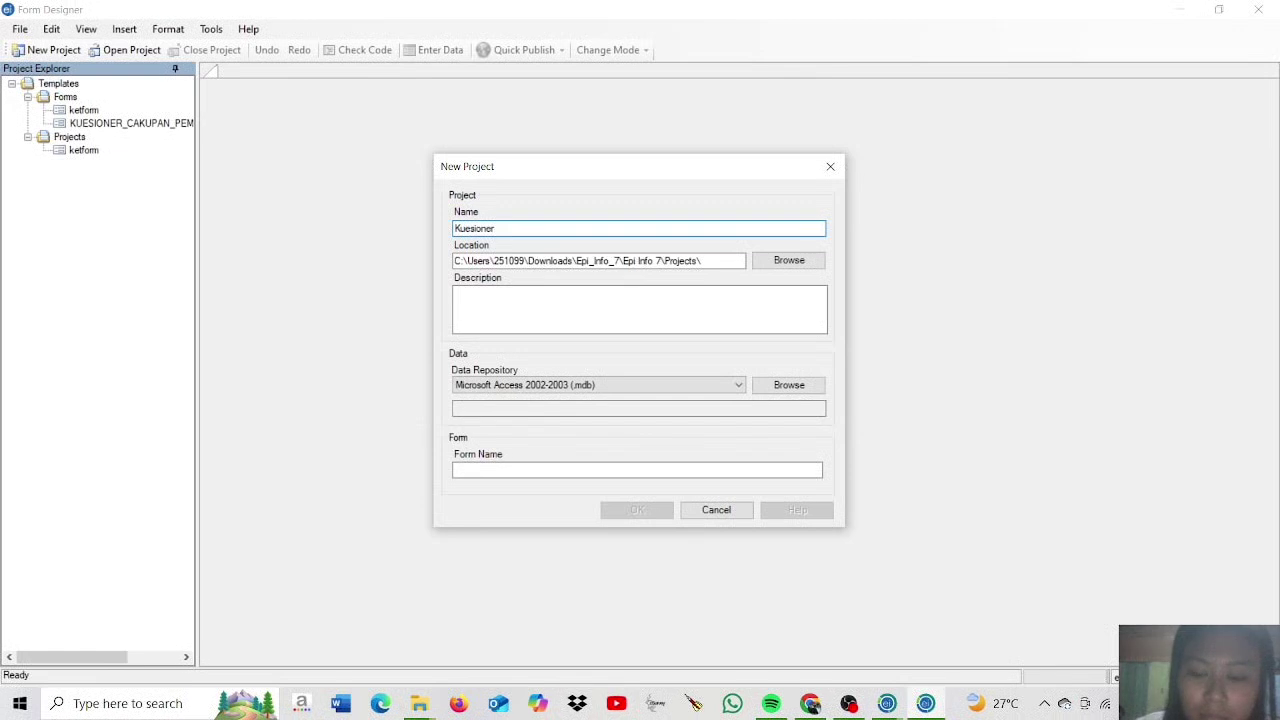
{"action": "type", "text": "_"}
{"action": "key", "text": "Caps_Lock"}
{"action": "type", "text": "F"}
{"action": "key", "text": "Caps_Lock"}
{"action": "type", "text": "aktor_"}
{"action": "key", "text": "Caps_Lock"}
{"action": "type", "text": "G"}
{"action": "key", "text": "Caps_Lock"}
{"action": "type", "text": "as"}
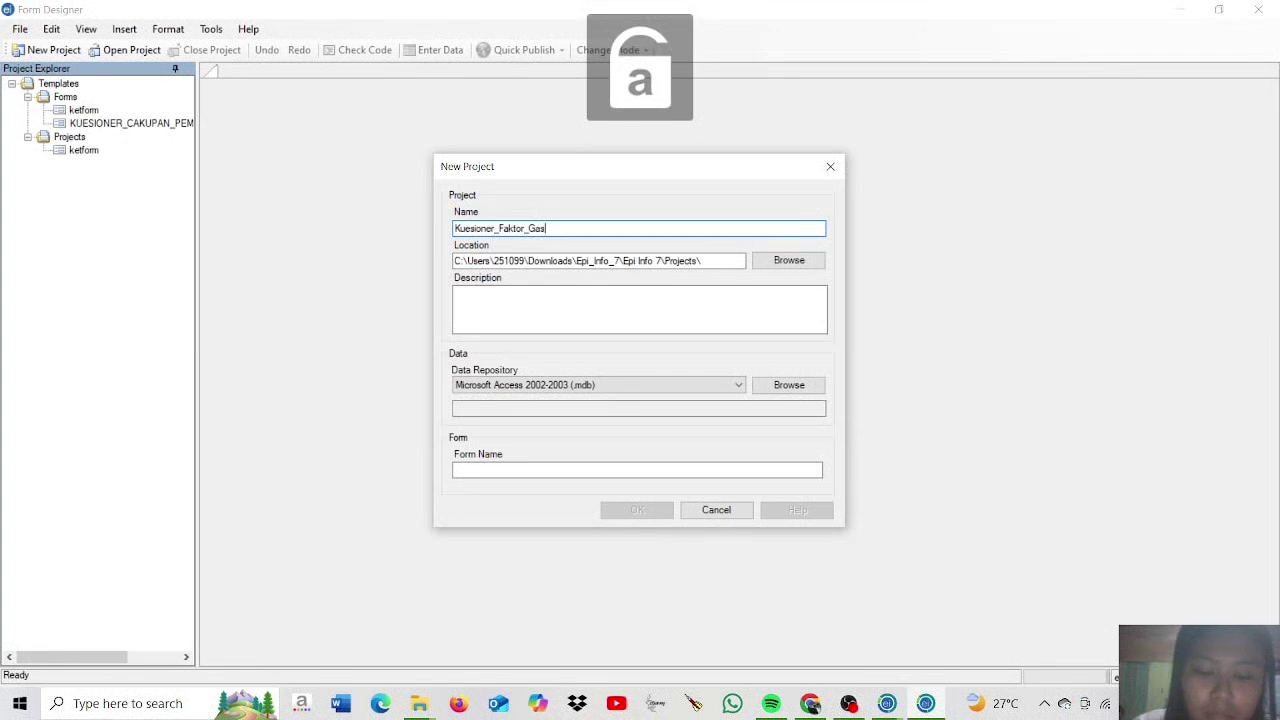
{"action": "type", "text": "tritis"}
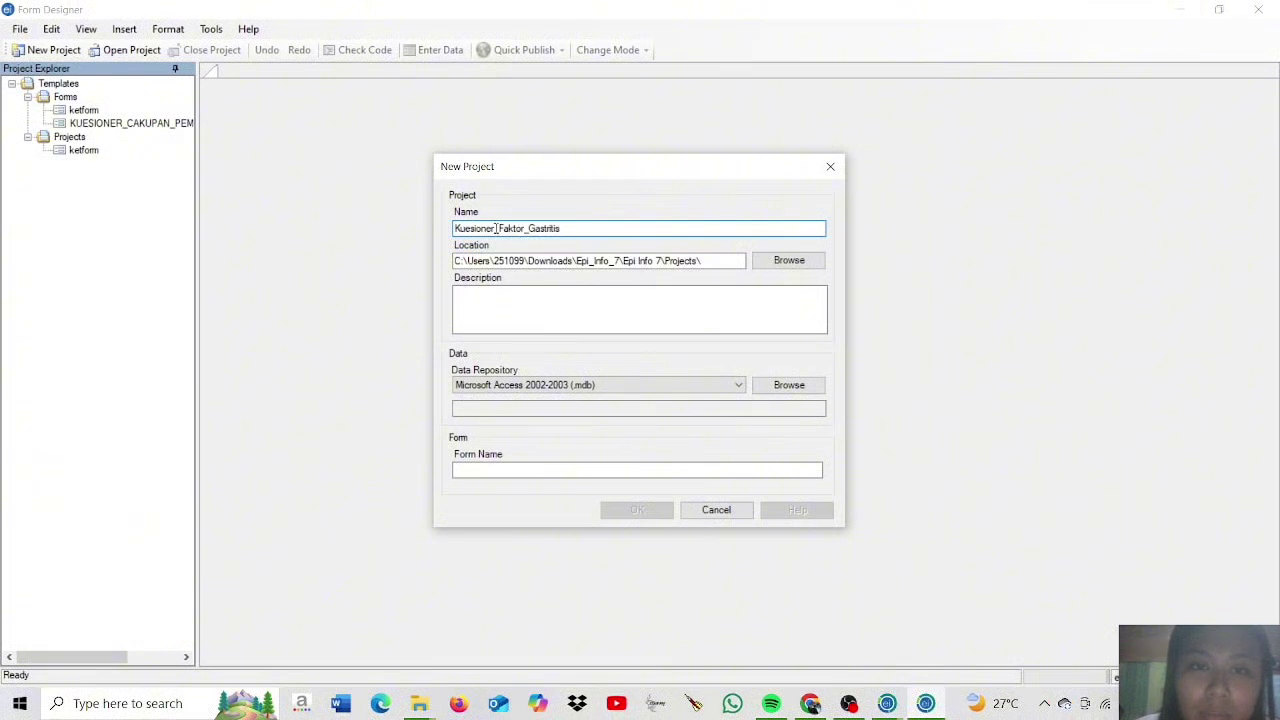
{"action": "left_click", "coordinate": [487, 293]}
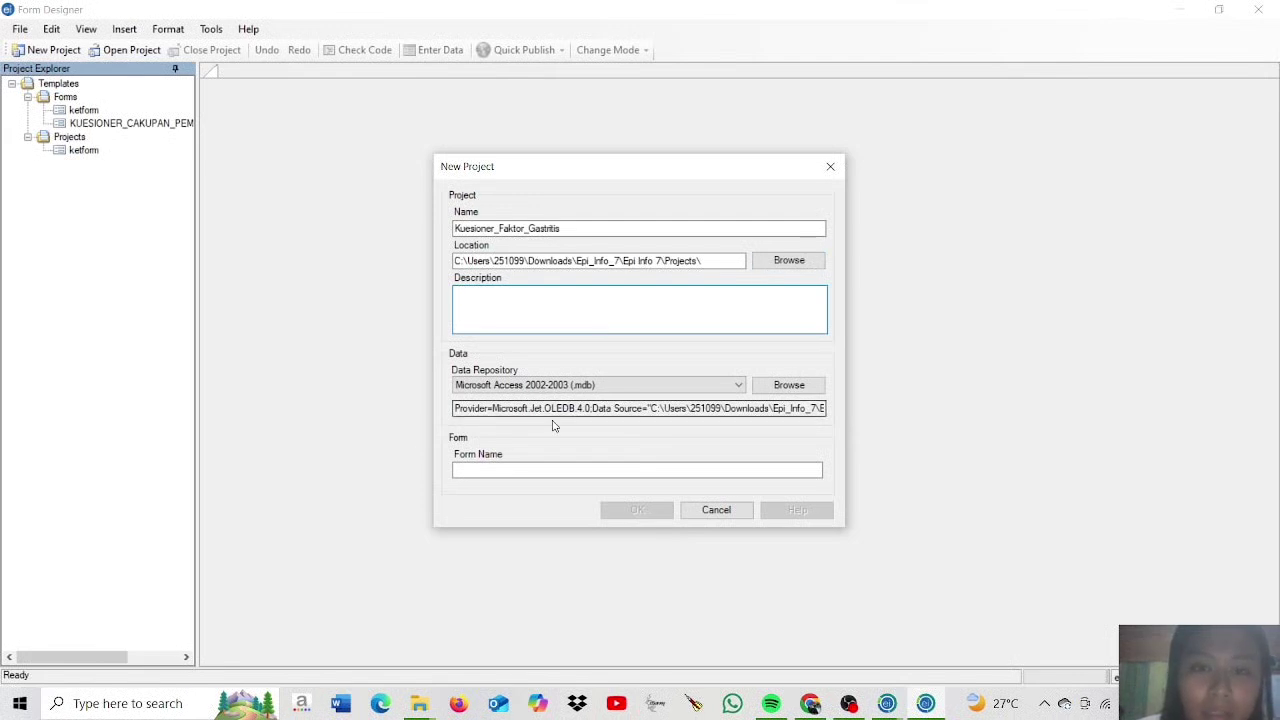
- Name the project's form KuesionerFaktorGastritis and create the project
{"action": "left_click", "coordinate": [466, 473]}
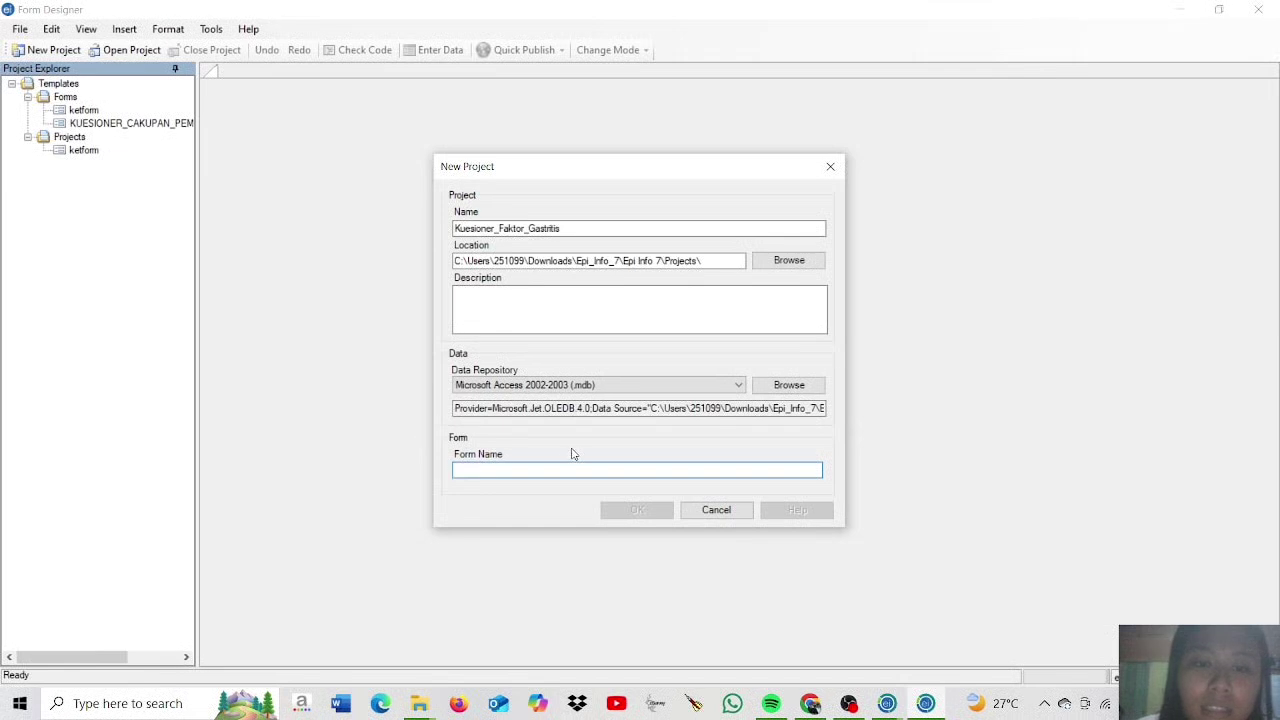
{"action": "key", "text": "Caps_Lock"}
{"action": "type", "text": "K"}
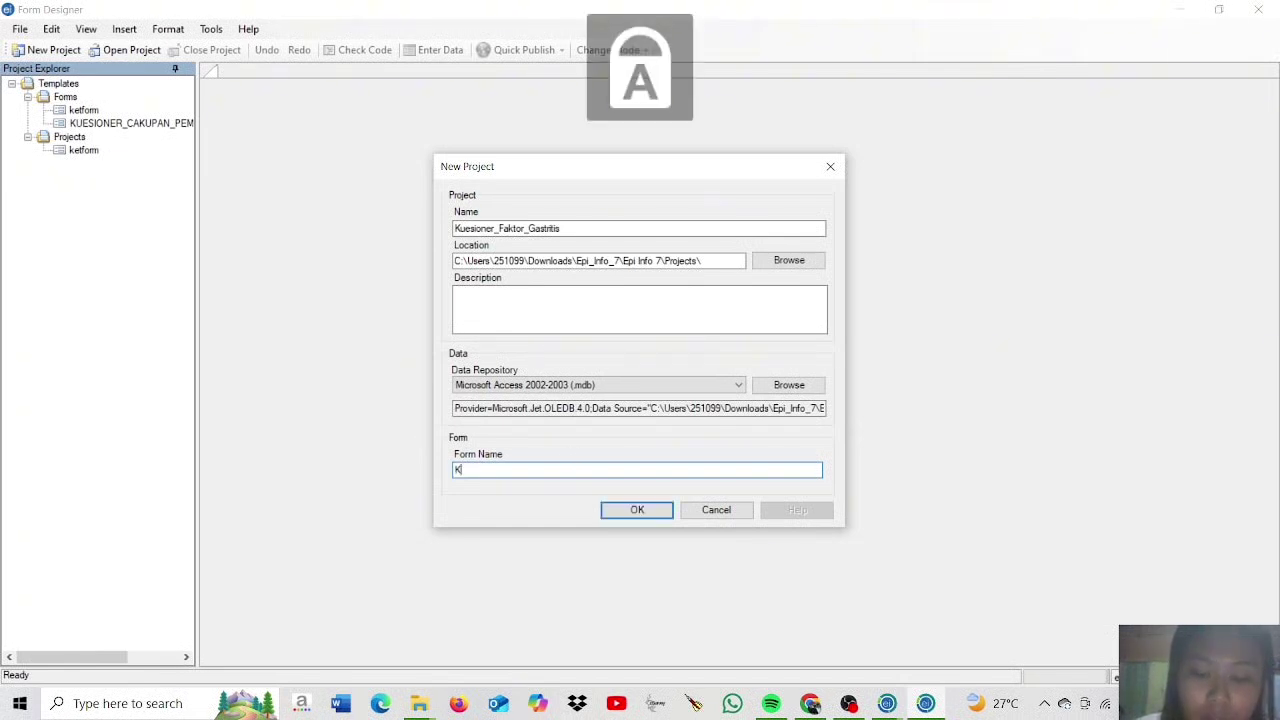
{"action": "key", "text": "Caps_Lock"}
{"action": "type", "text": "uesioner"}
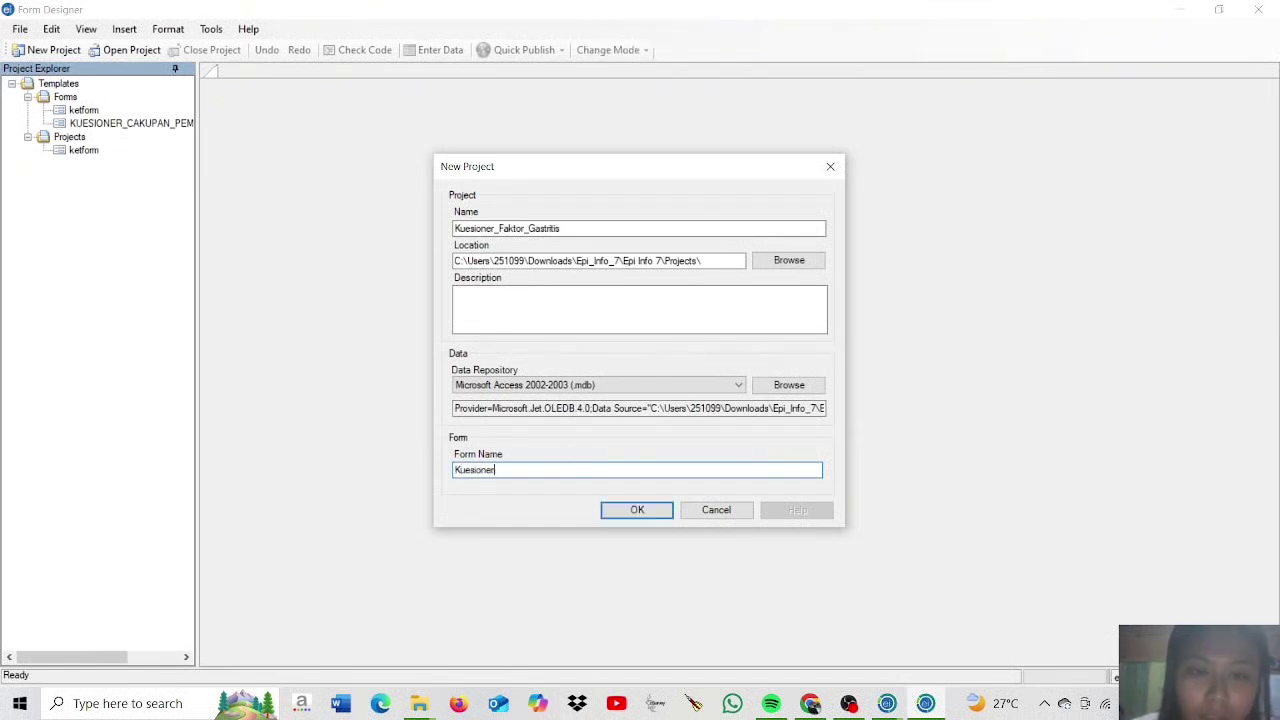
{"action": "key", "text": "Caps_Lock"}
{"action": "type", "text": "F"}
{"action": "key", "text": "Caps_Lock"}
{"action": "type", "text": "aktor"}
{"action": "key", "text": "Caps_Lock"}
{"action": "type", "text": "G"}
{"action": "key", "text": "Caps_Lock"}
{"action": "type", "text": "astritis"}
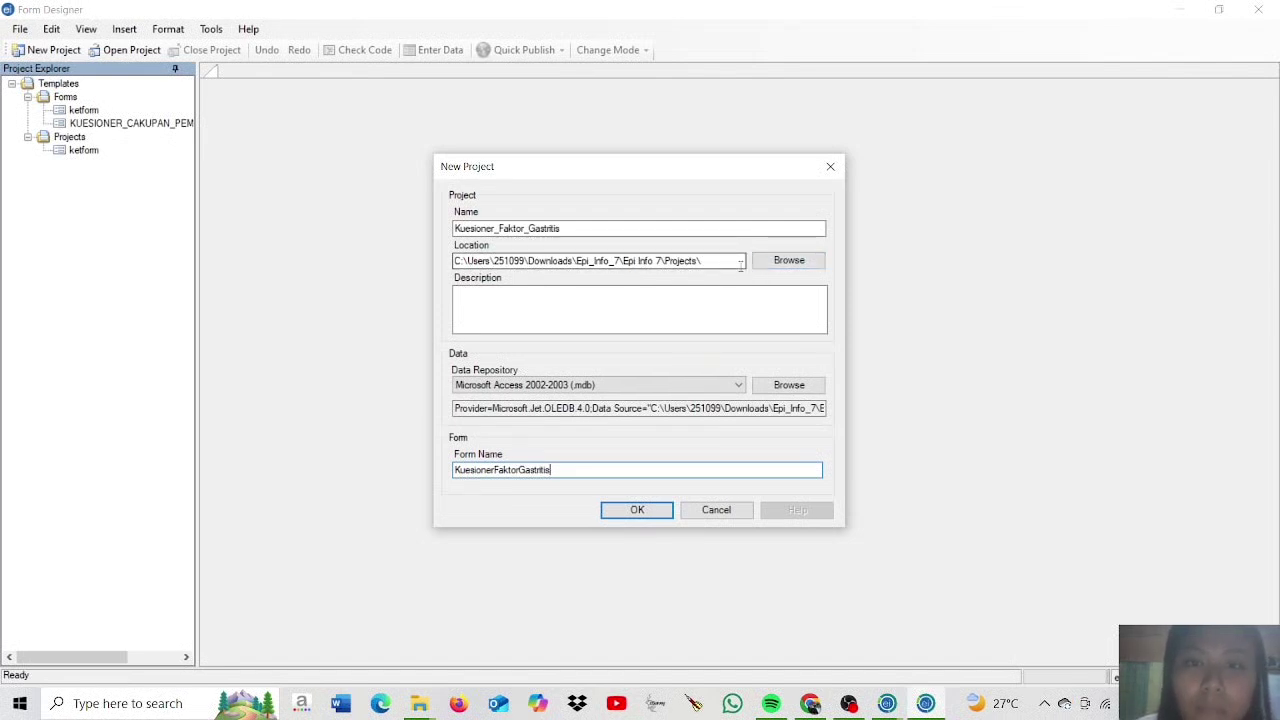
{"action": "left_click", "coordinate": [634, 511]}
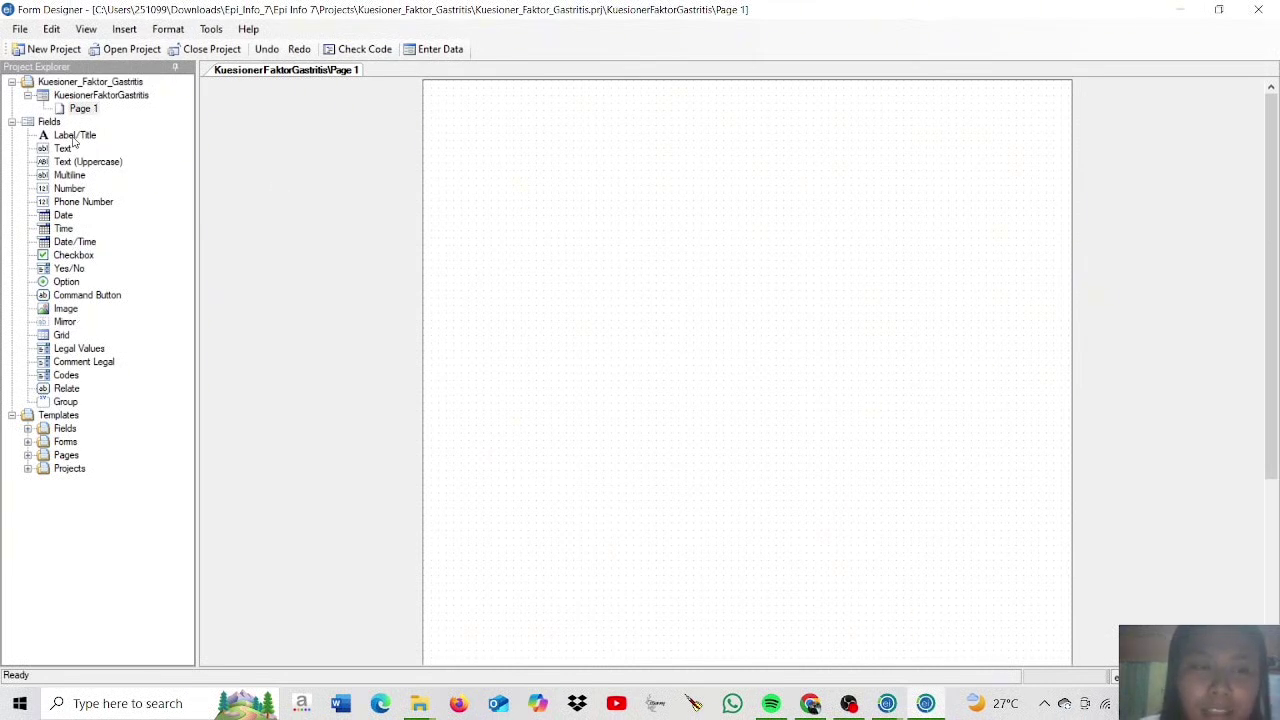
- Start a Label/Title field with the prompt "KUESIONER PENELITIAN : FAKTOR-FAKTOR YANG BERHUBUNGAN DENGAN KEJADIAN GASTRITIS PADA MAHASISWA"
{"action": "double_click", "coordinate": [74, 137]}
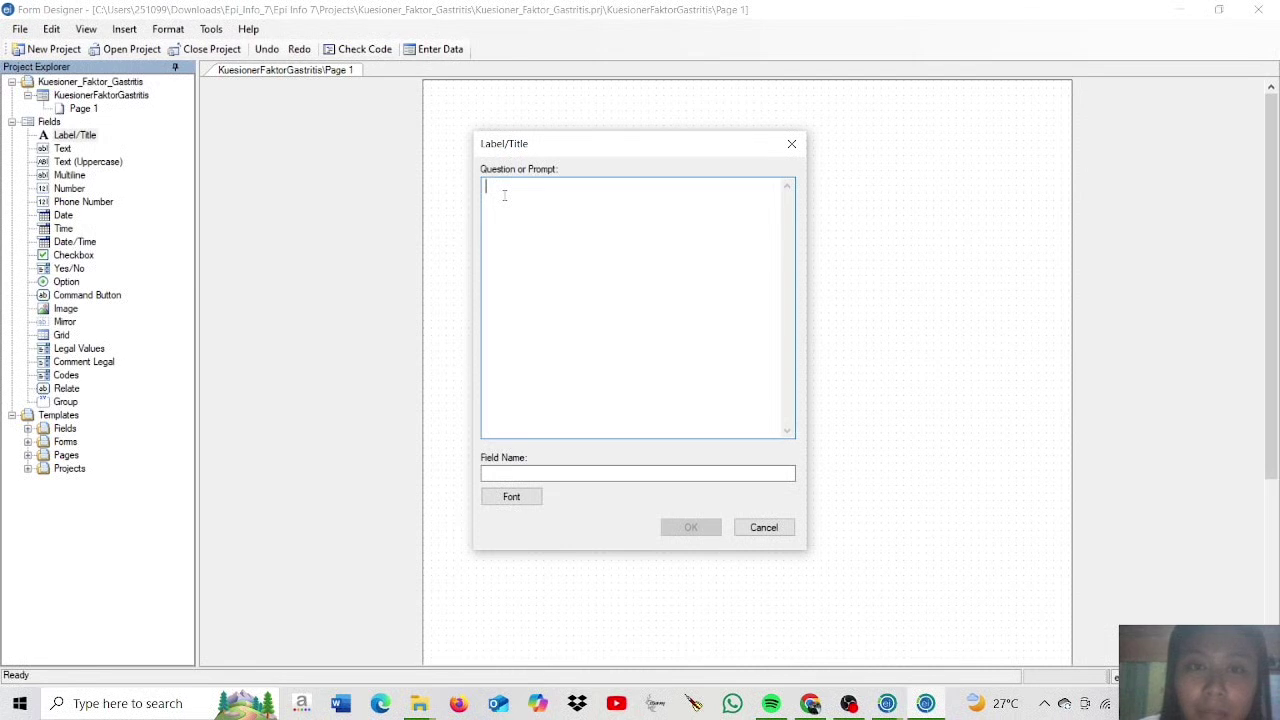
{"action": "key", "text": "Caps_Lock"}
{"action": "type", "text": "KUE"}
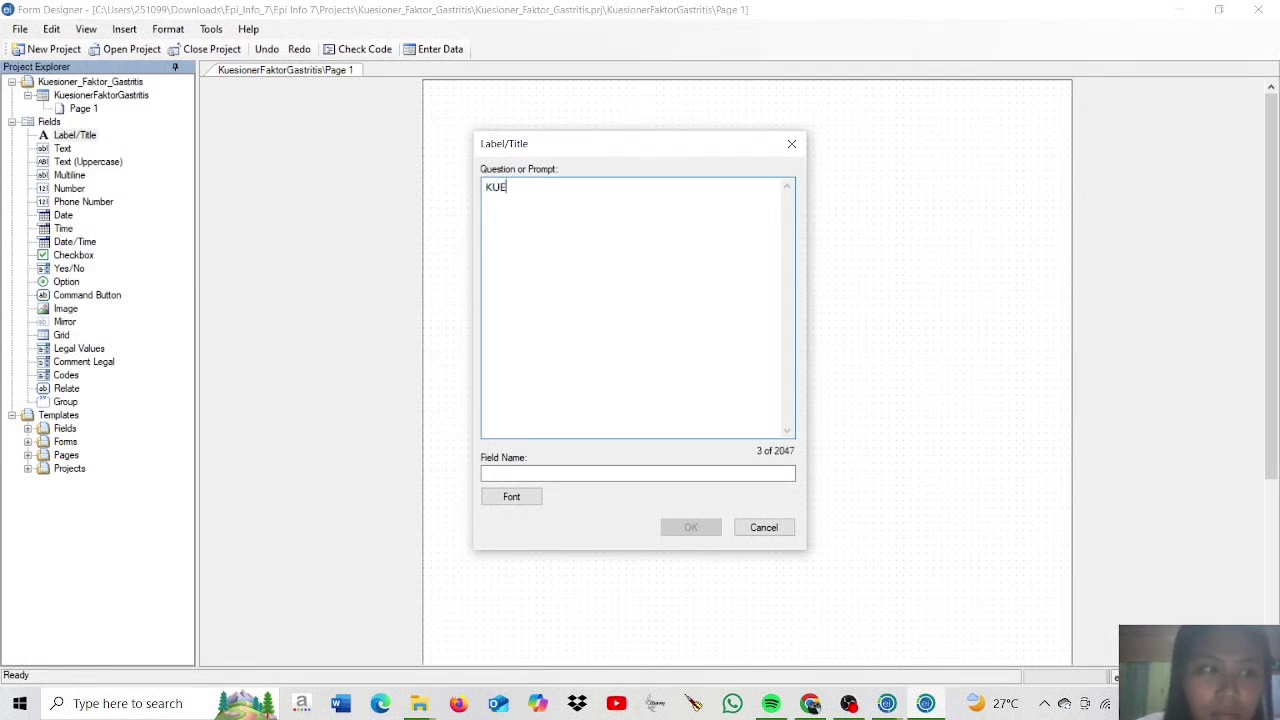
{"action": "type", "text": "SIONER"}
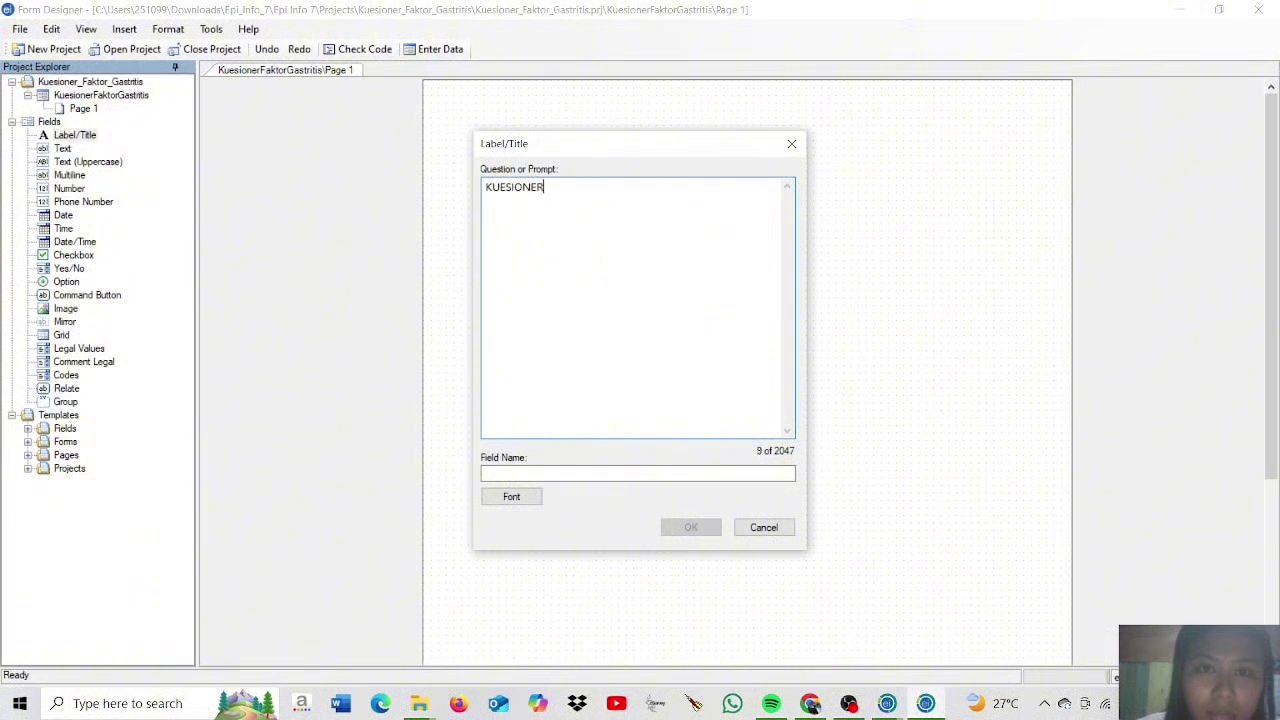
{"action": "type", "text": " PENELITIAN"}
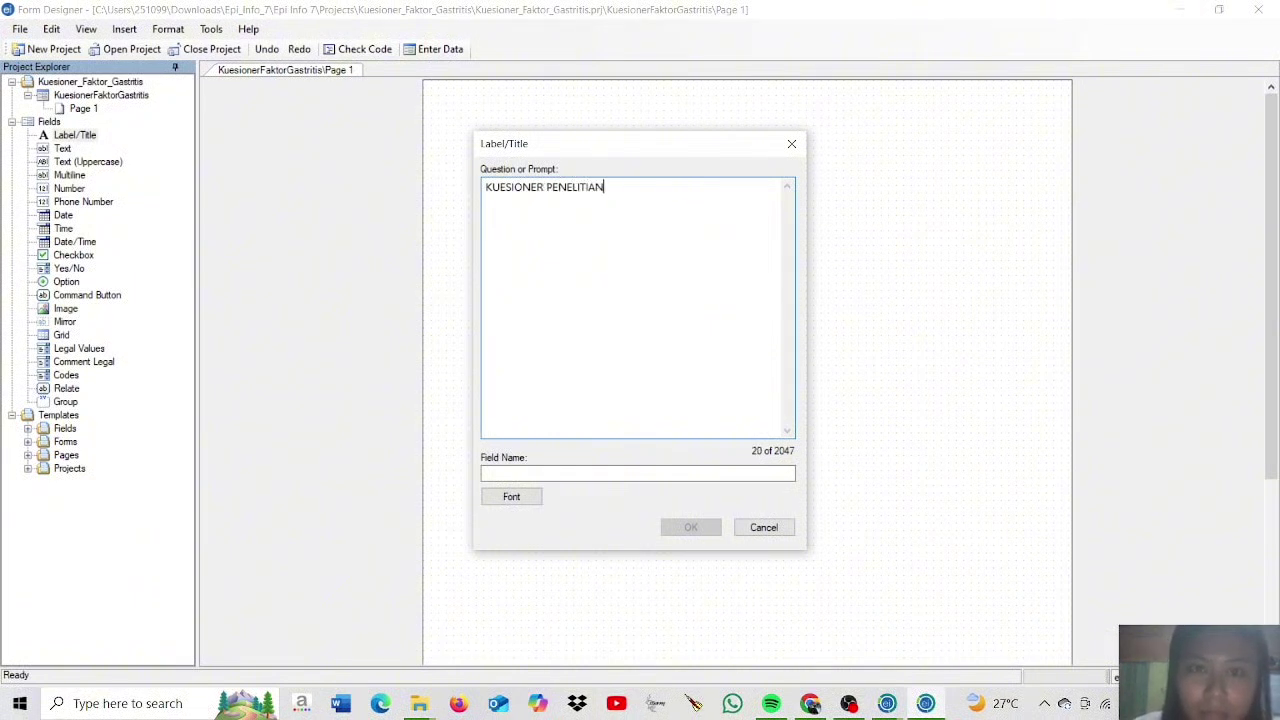
{"action": "type", "text": "   F"}
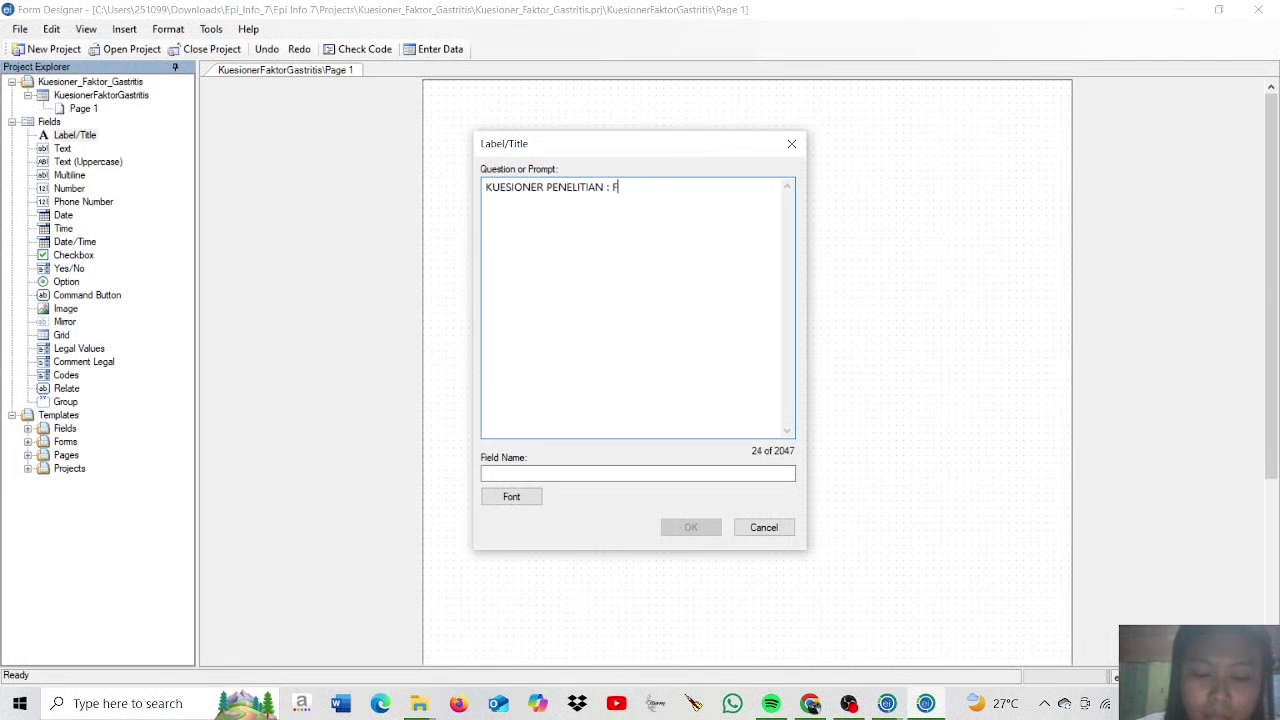
{"action": "type", "text": "AKTOR-F"}
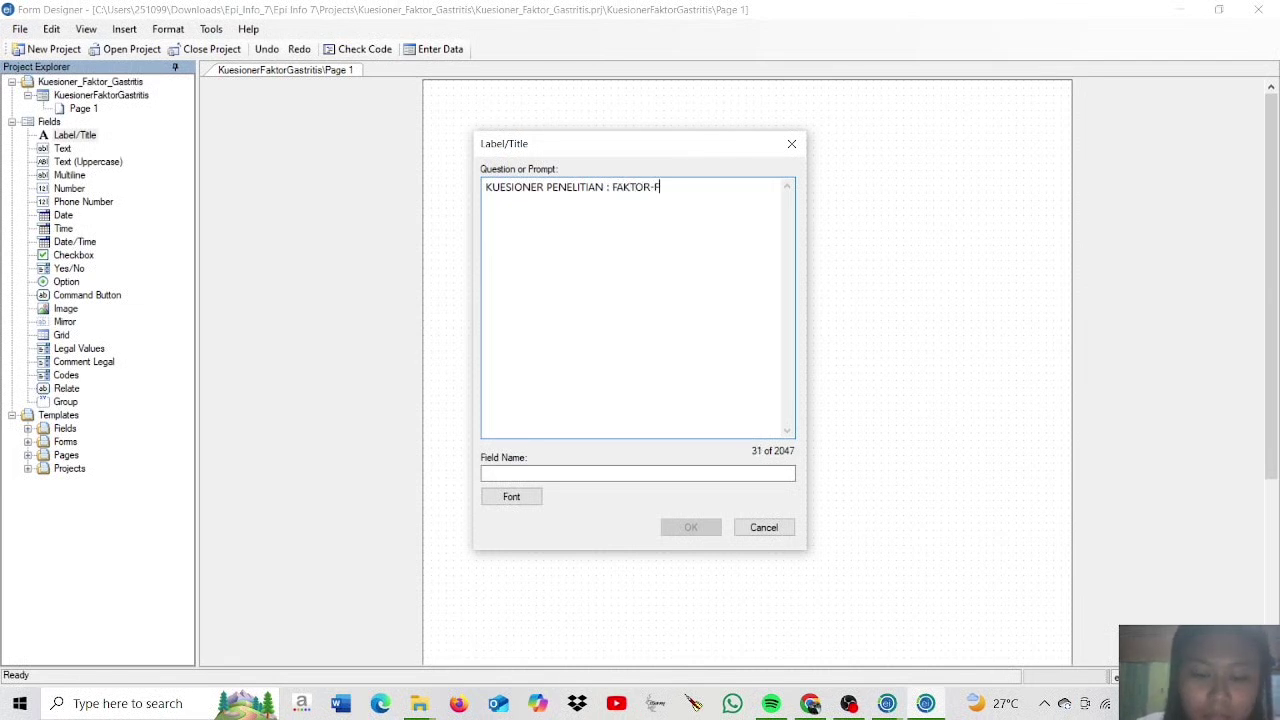
{"action": "type", "text": "AKTOR YANG"}
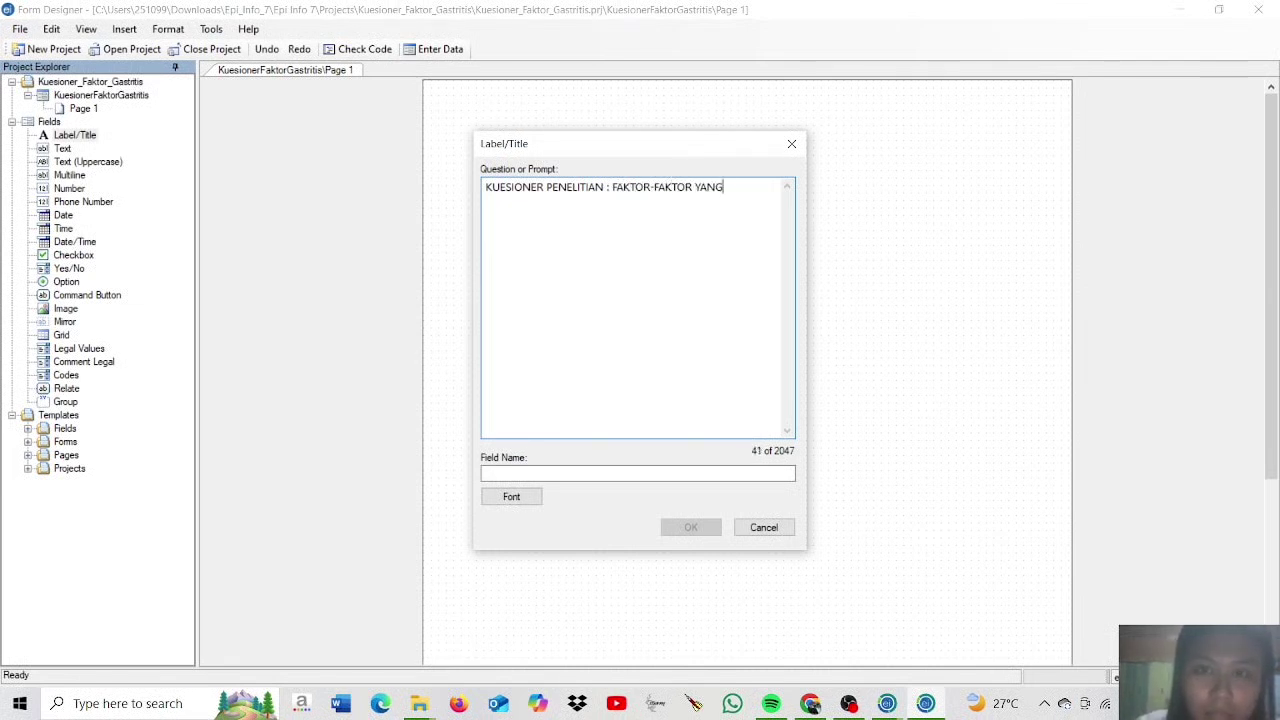
{"action": "type", "text": " BERHUBUNGAN D"}
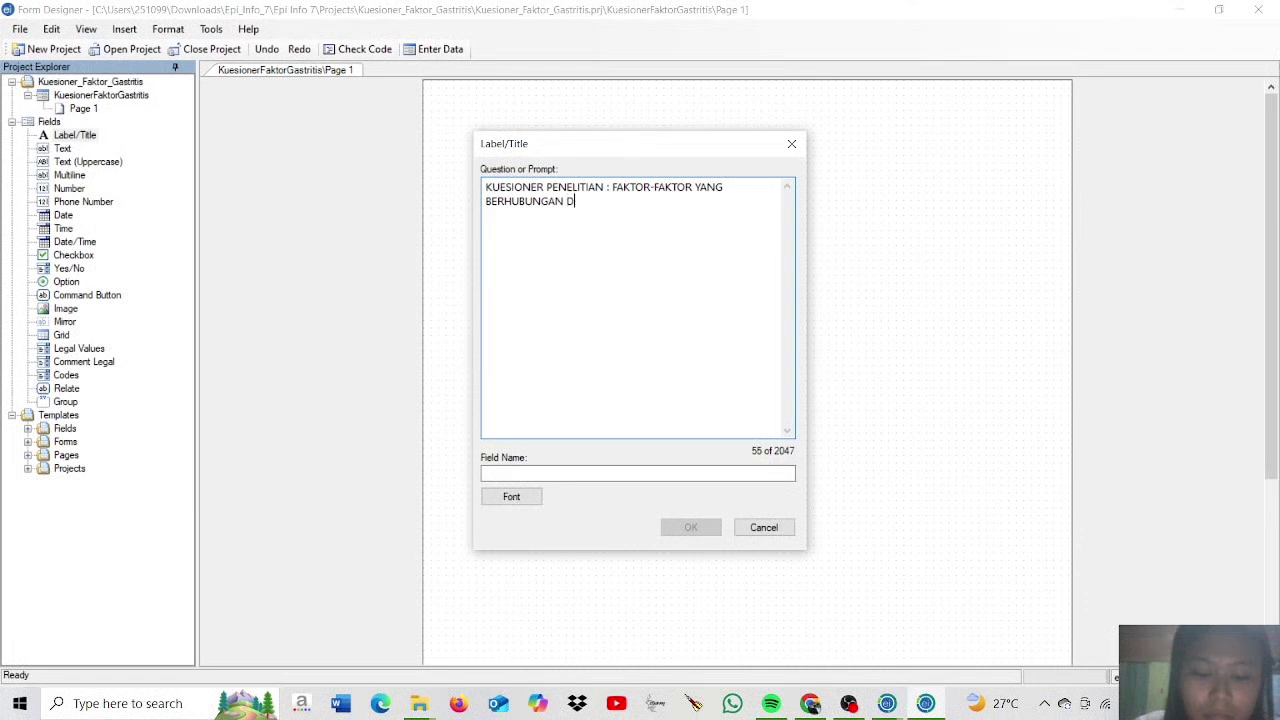
{"action": "type", "text": "ENGAN "}
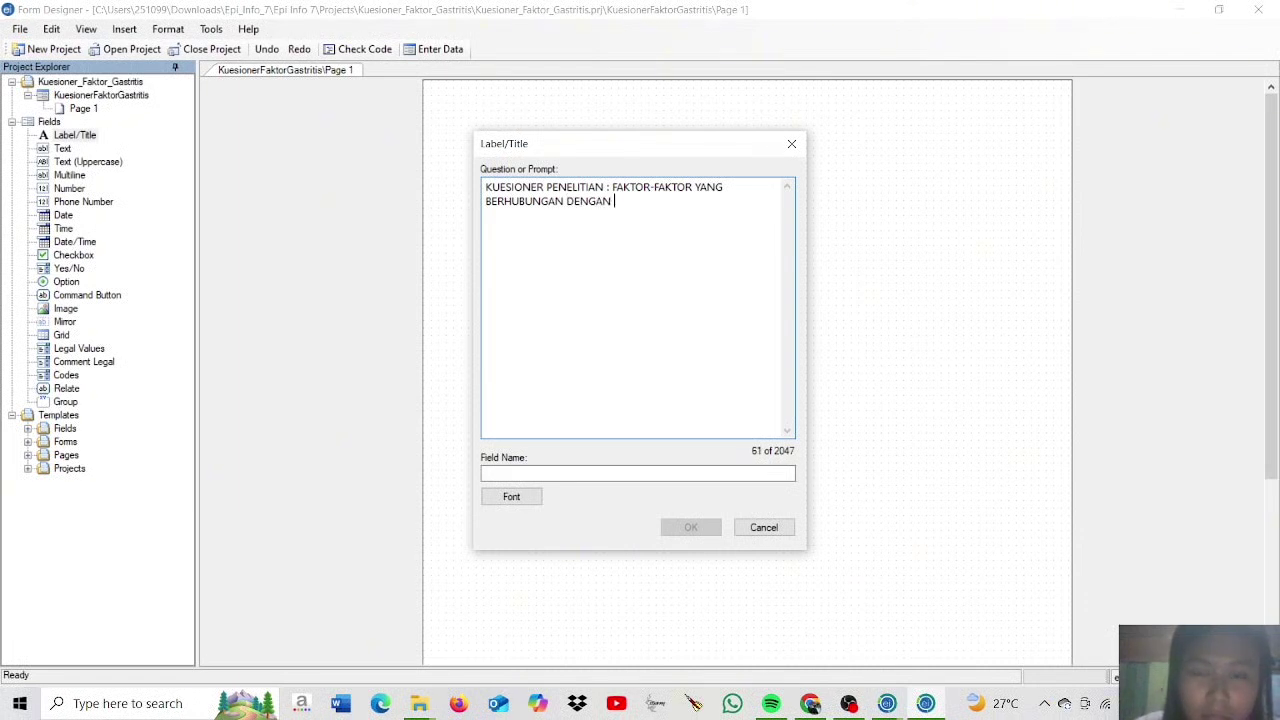
{"action": "type", "text": "KE"}
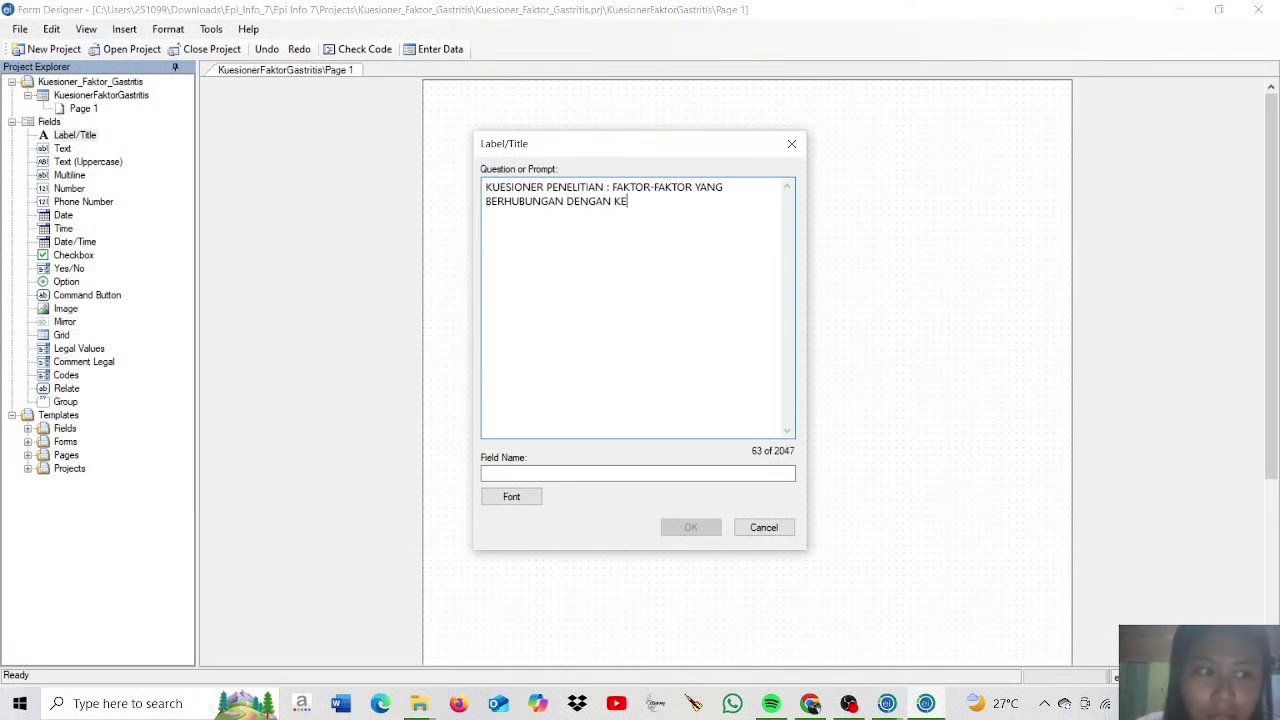
{"action": "type", "text": "JADIAN"}
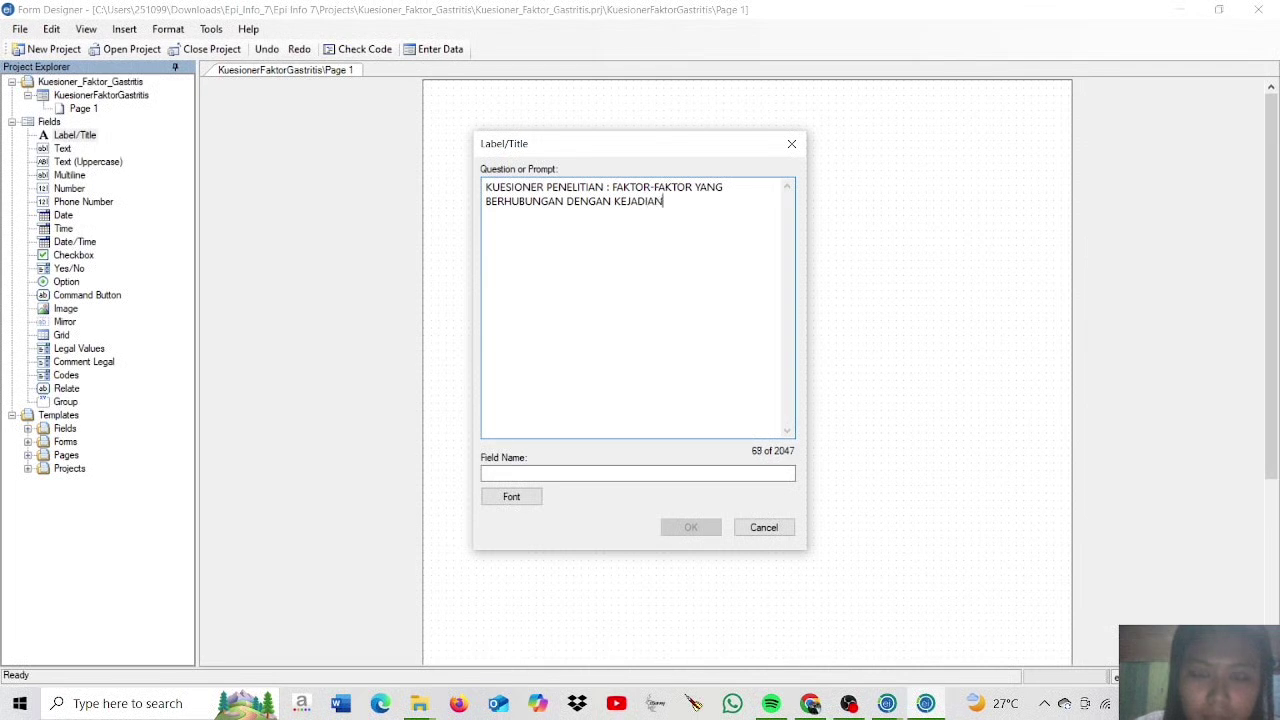
{"action": "type", "text": " GASTRIT"}
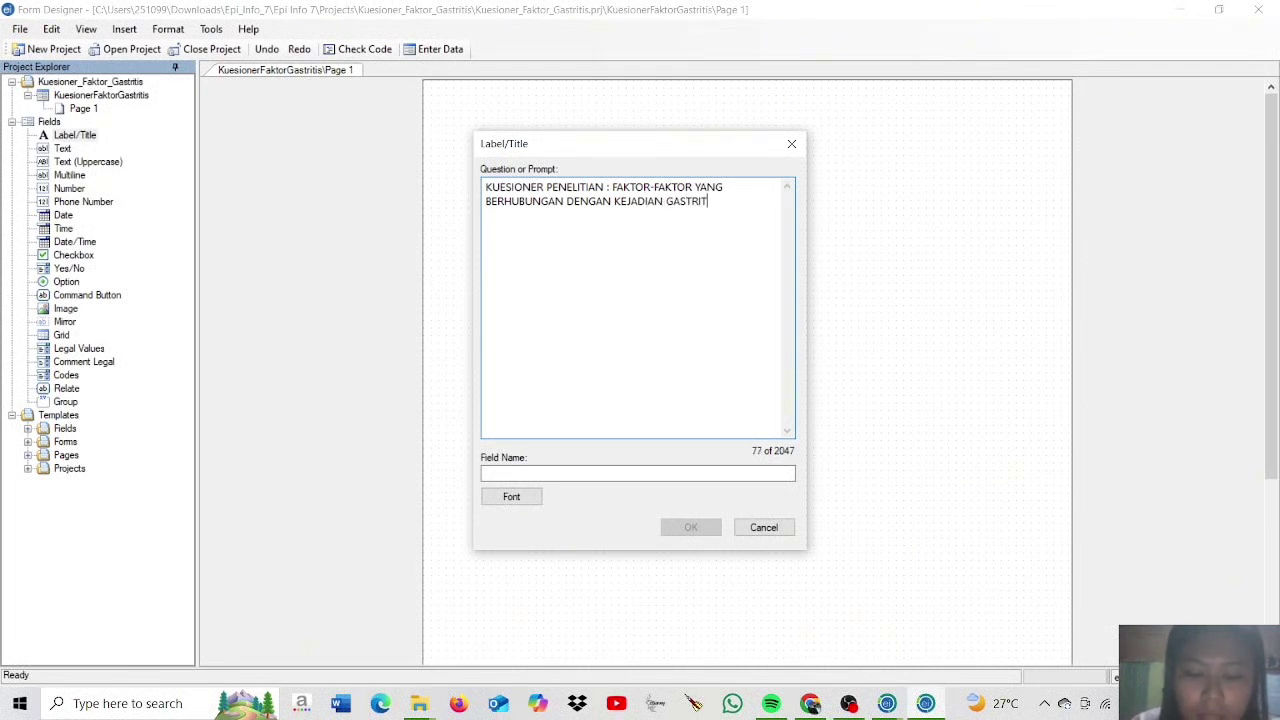
{"action": "type", "text": "IS PADA "}
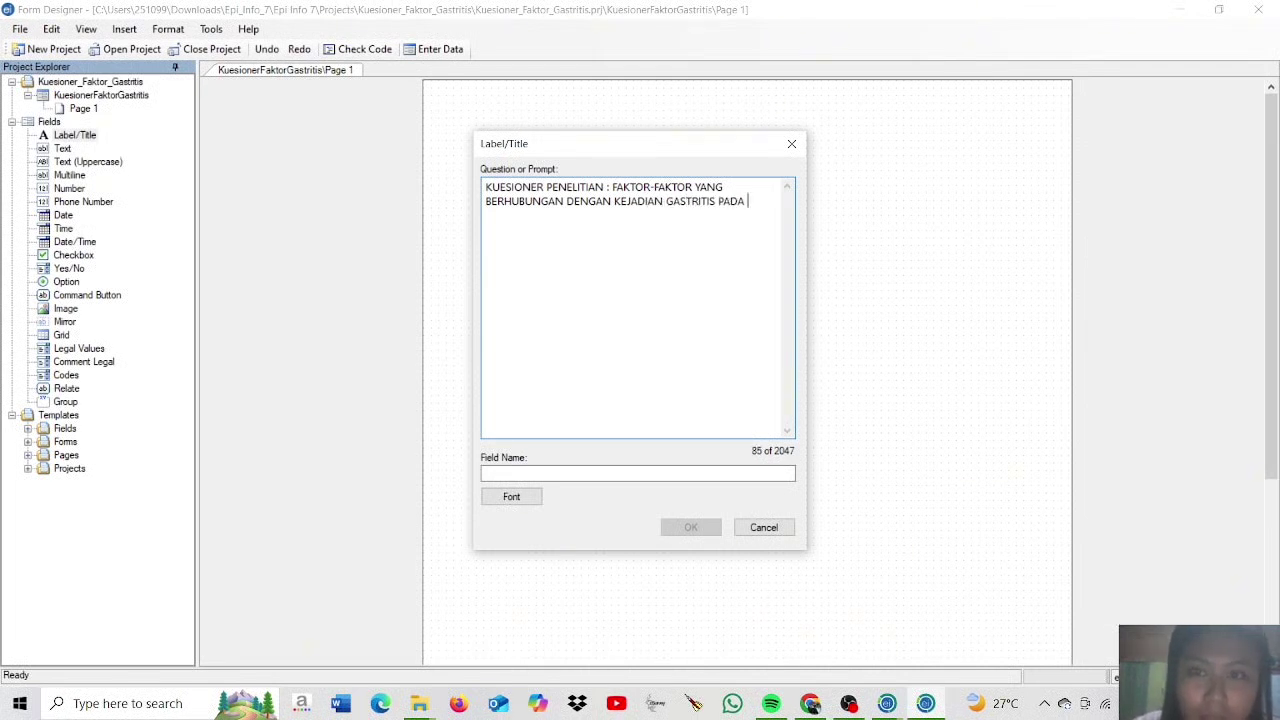
{"action": "type", "text": "MAHASISWA"}
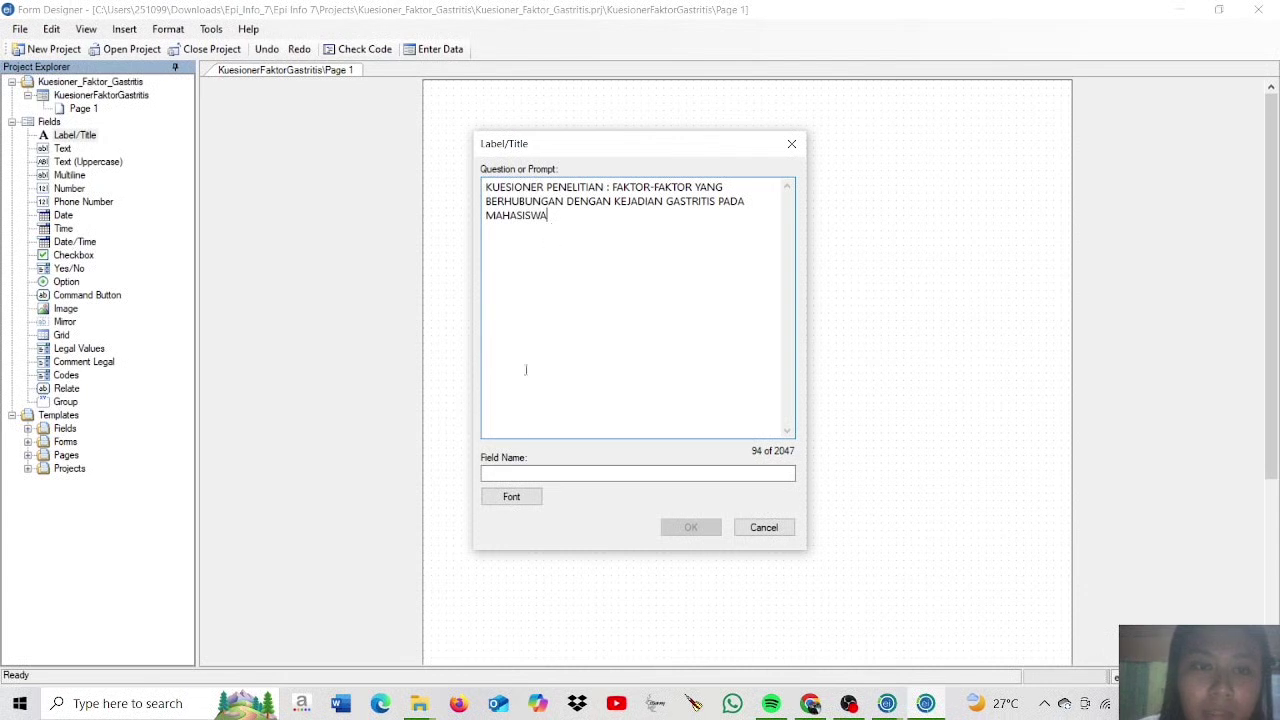
- Replace the title label's suggested field name with judul
{"action": "left_click", "coordinate": [532, 473]}
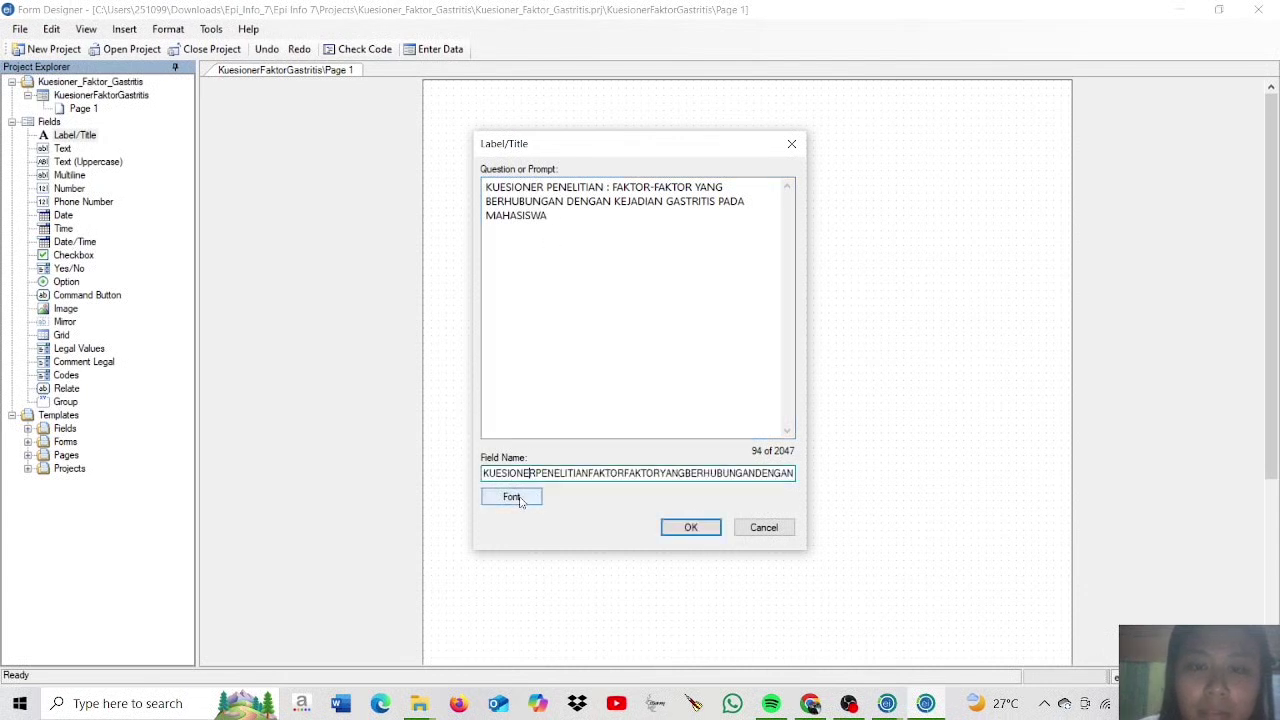
{"action": "left_click", "coordinate": [486, 474]}
{"action": "left_click_drag", "start_coordinate": [484, 474], "coordinate": [855, 495]}
{"action": "key", "text": "Caps_Lock"}
{"action": "type", "text": "judul"}
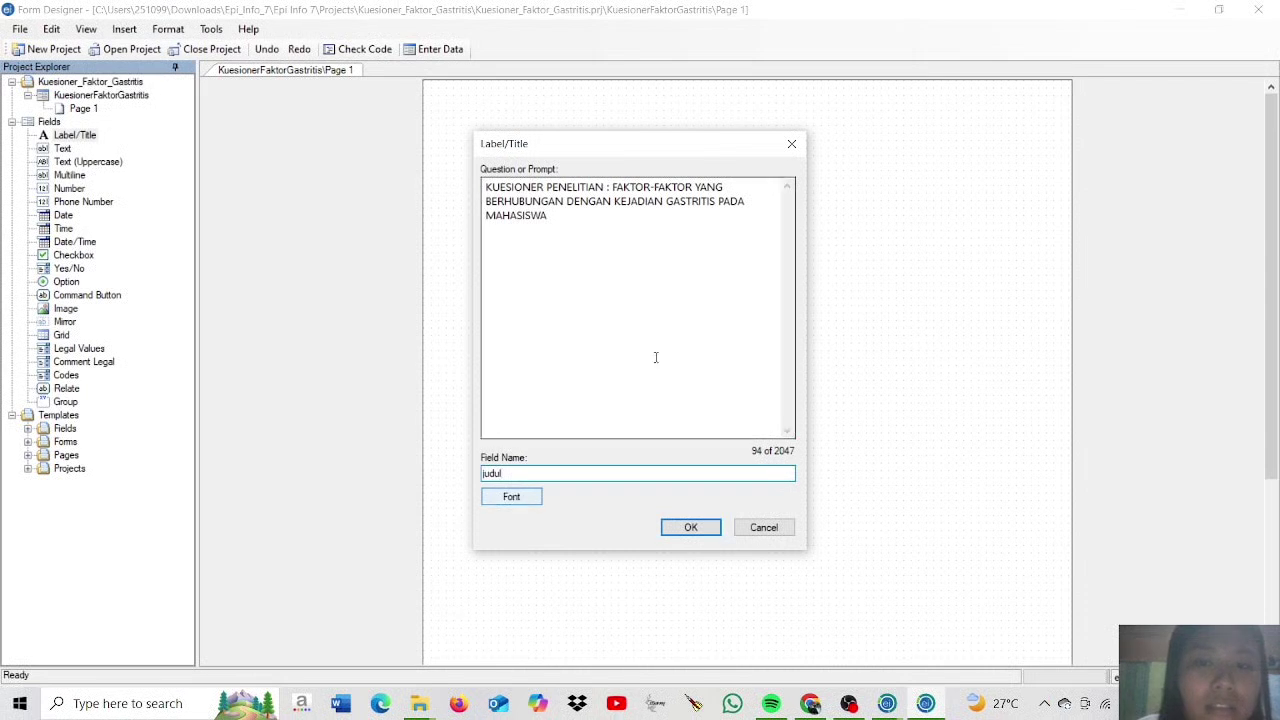
- Set the title label's font to Times New Roman, bold, size 11, and confirm the label
{"action": "left_click", "coordinate": [520, 492]}
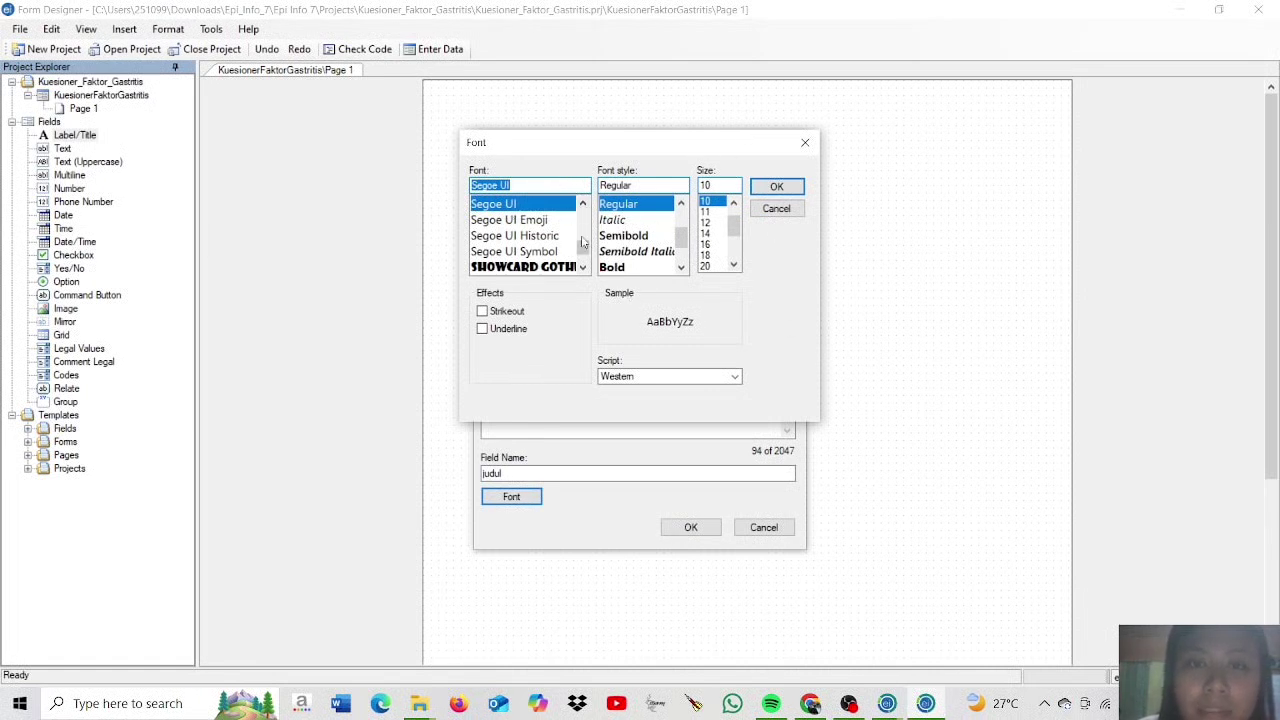
{"action": "mouse_move", "coordinate": [584, 243]}
{"action": "left_mouse_down"}
{"action": "mouse_move", "coordinate": [584, 230]}
{"action": "mouse_move", "coordinate": [582, 253]}
{"action": "left_mouse_up"}
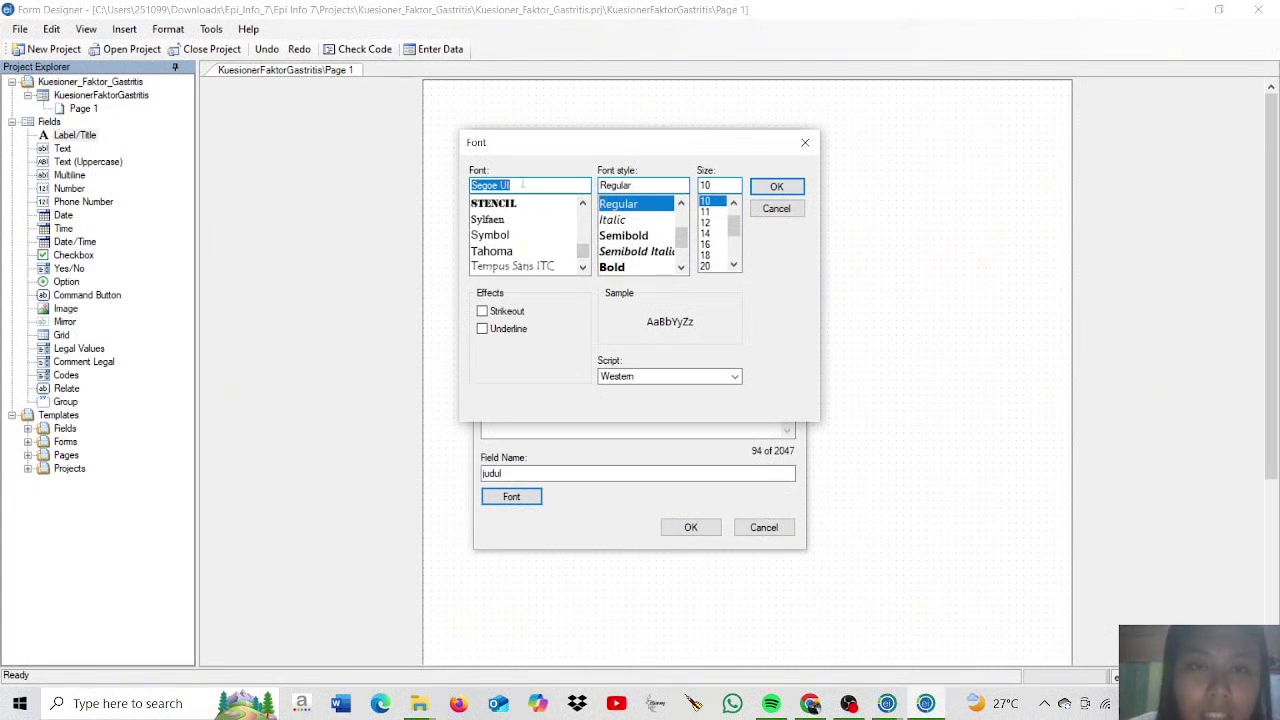
{"action": "type", "text": "t"}
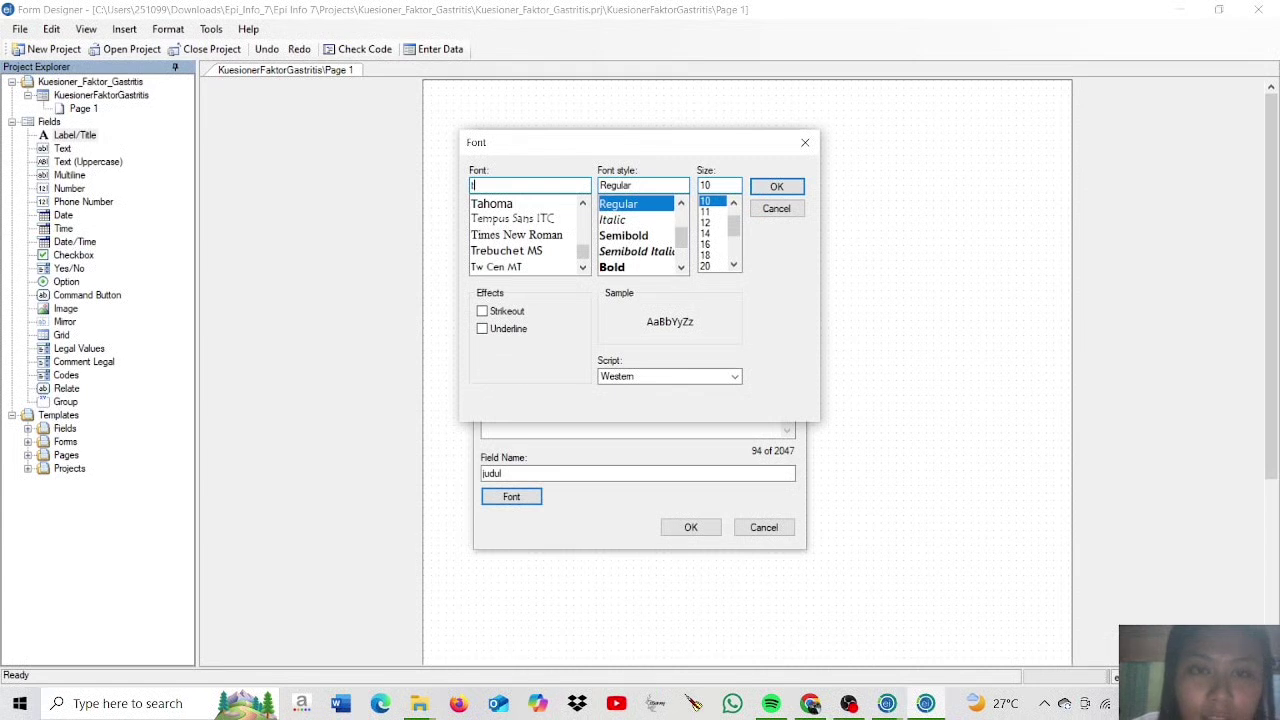
{"action": "left_click", "coordinate": [540, 235]}
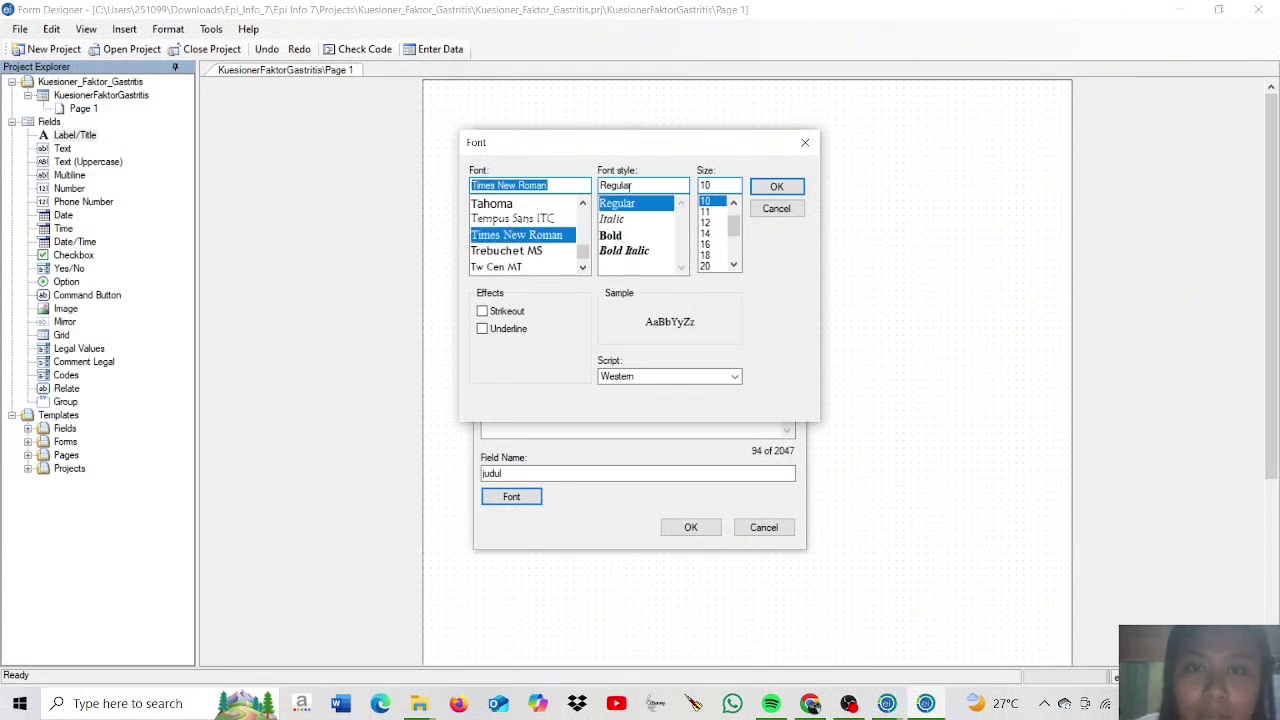
{"action": "left_click", "coordinate": [620, 237]}
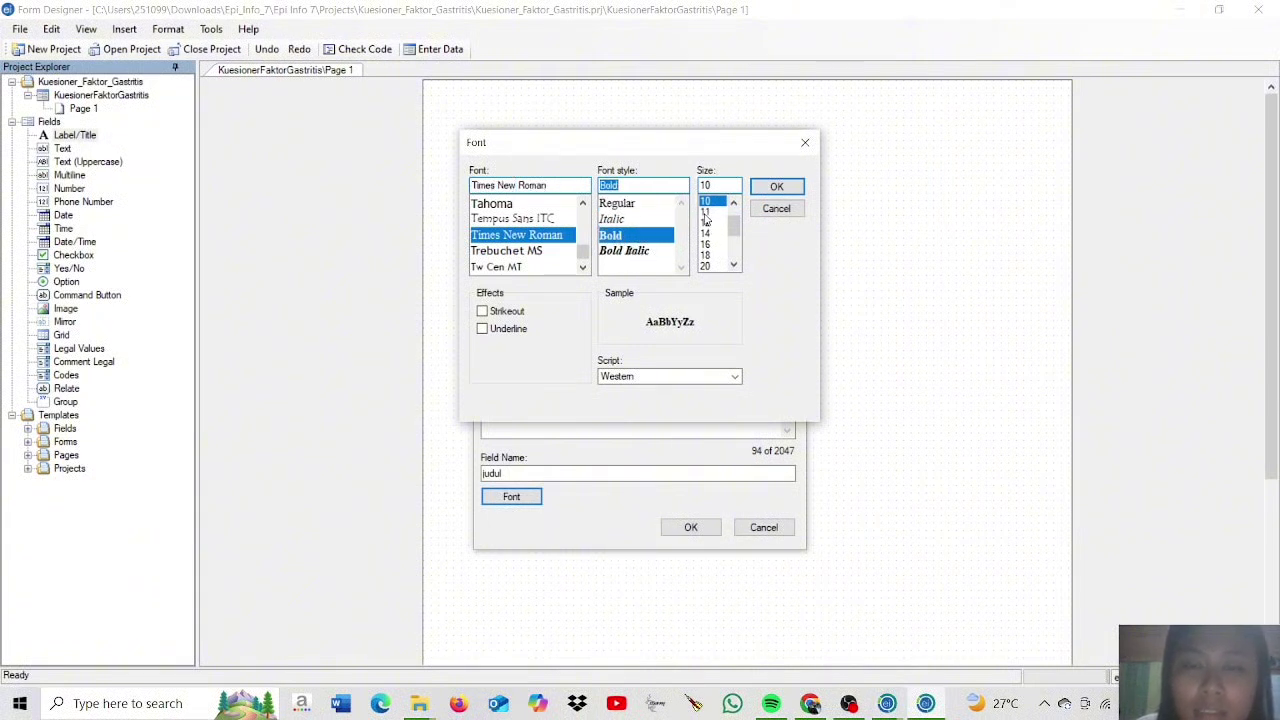
{"action": "left_click", "coordinate": [705, 212]}
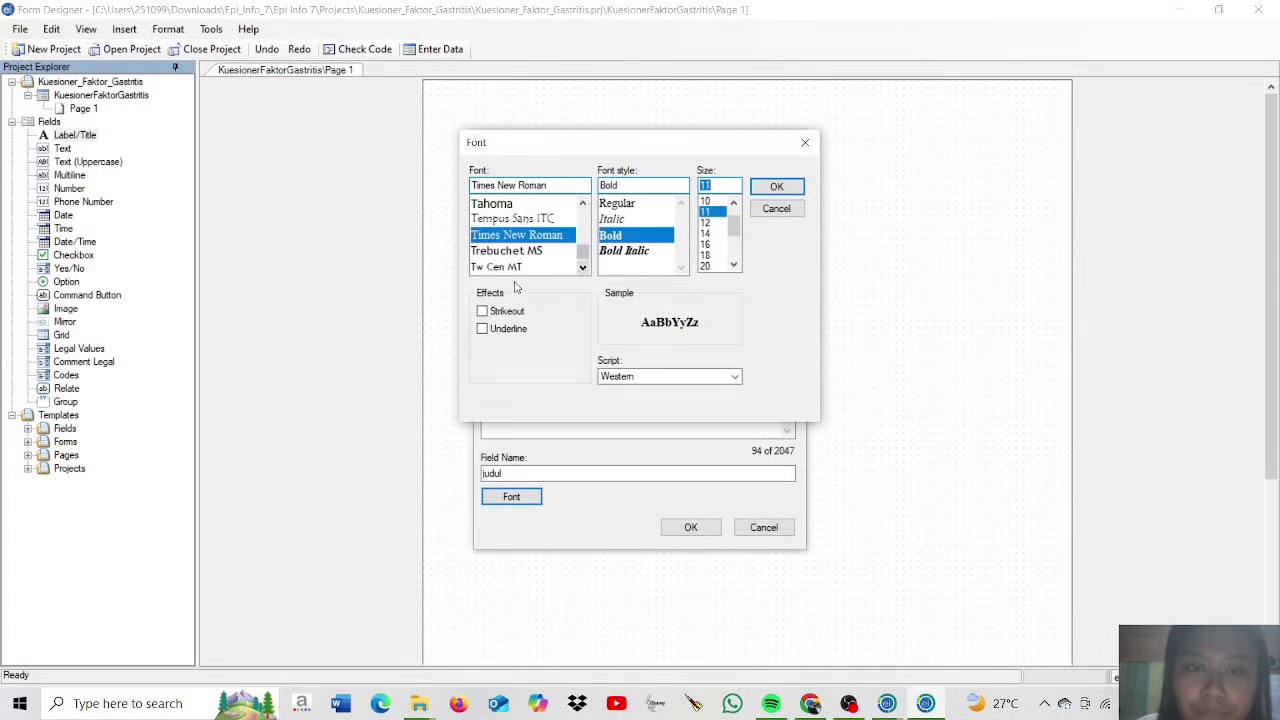
{"action": "left_click", "coordinate": [779, 187]}
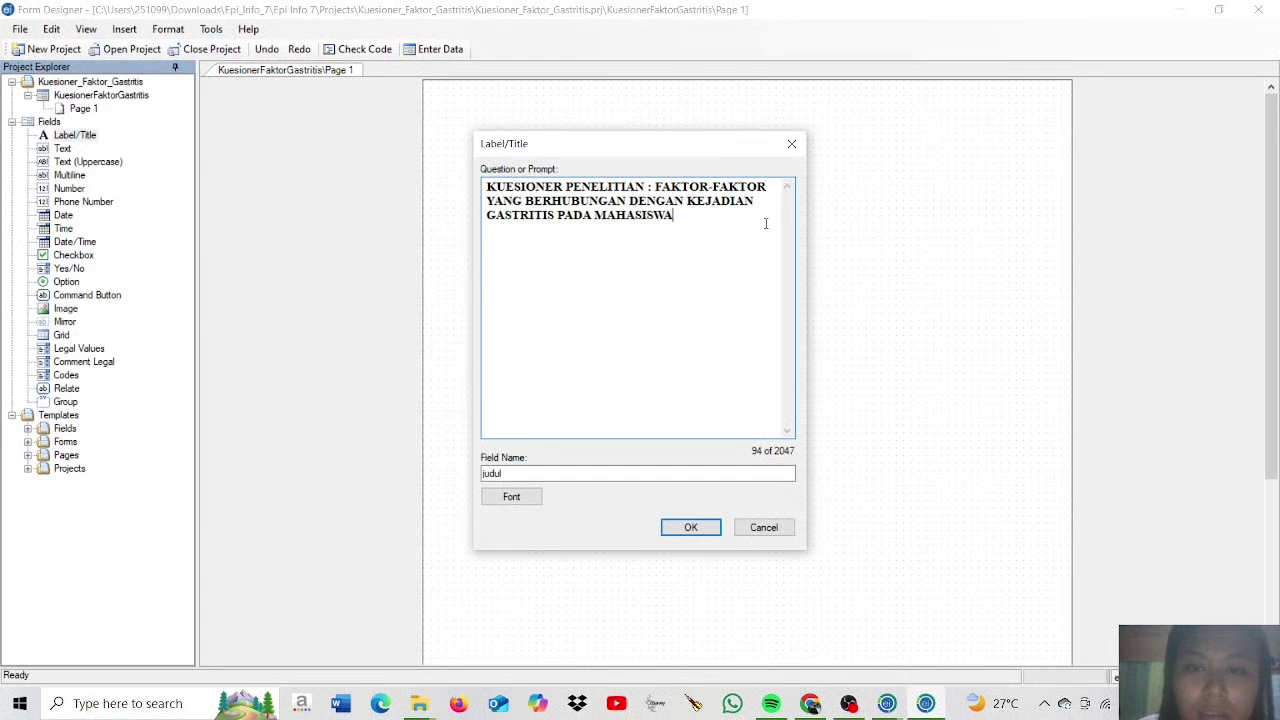
{"action": "left_click", "coordinate": [690, 527]}
- Shift the questionnaire title label slightly down and to the right so it sits centred near the page's upper edge
{"action": "left_click_drag", "start_coordinate": [573, 97], "coordinate": [600, 126]}
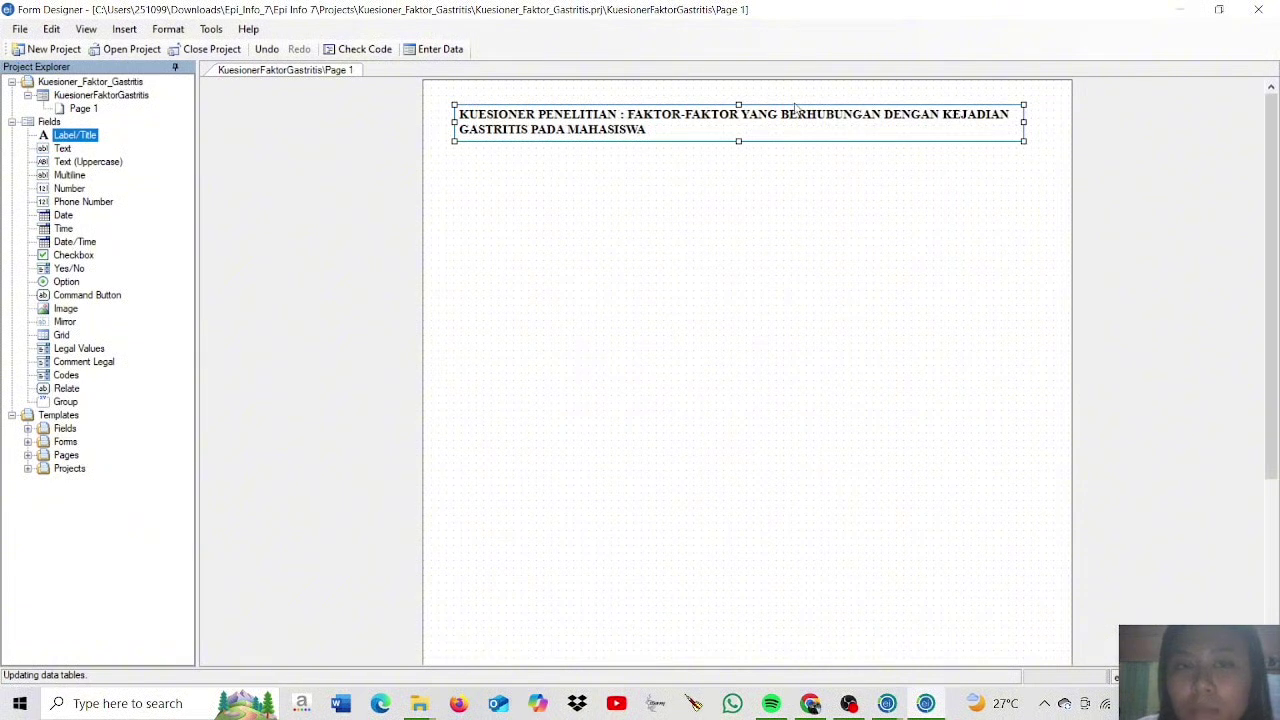
{"action": "left_click", "coordinate": [621, 110]}
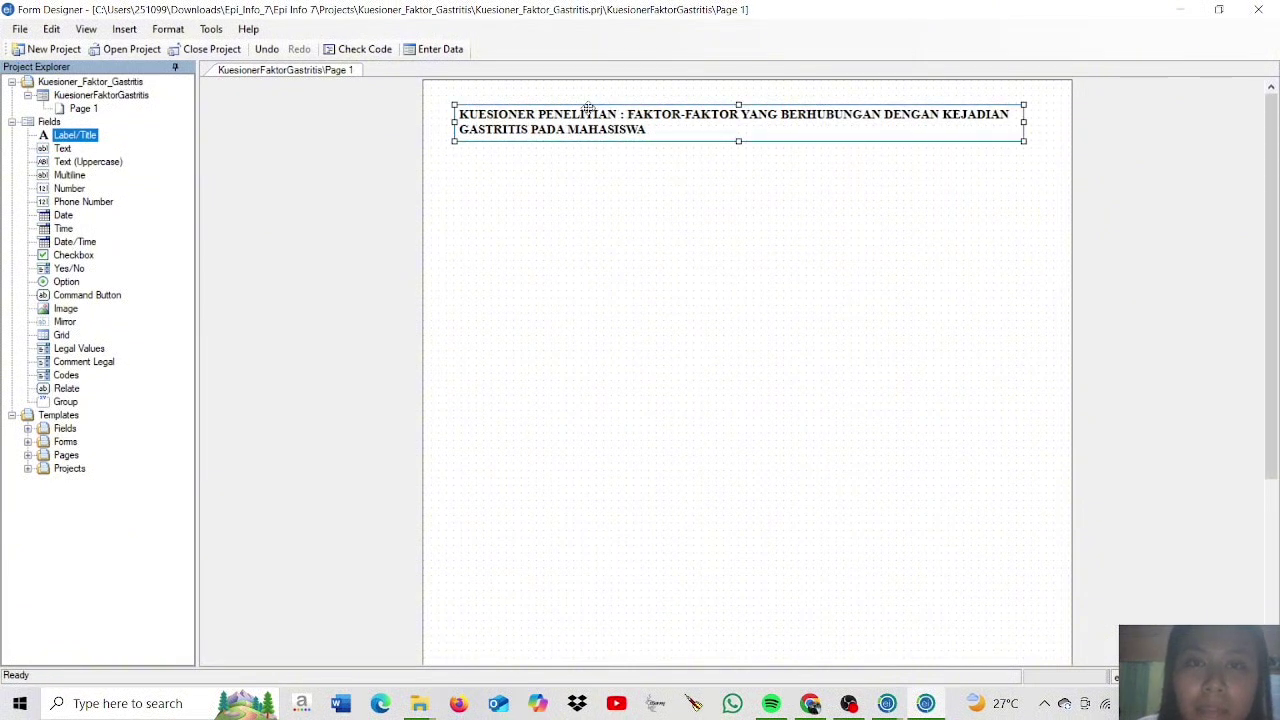
{"action": "mouse_move", "coordinate": [584, 113]}
{"action": "left_mouse_down"}
{"action": "mouse_move", "coordinate": [594, 123]}
{"action": "mouse_move", "coordinate": [580, 135]}
{"action": "left_mouse_up"}
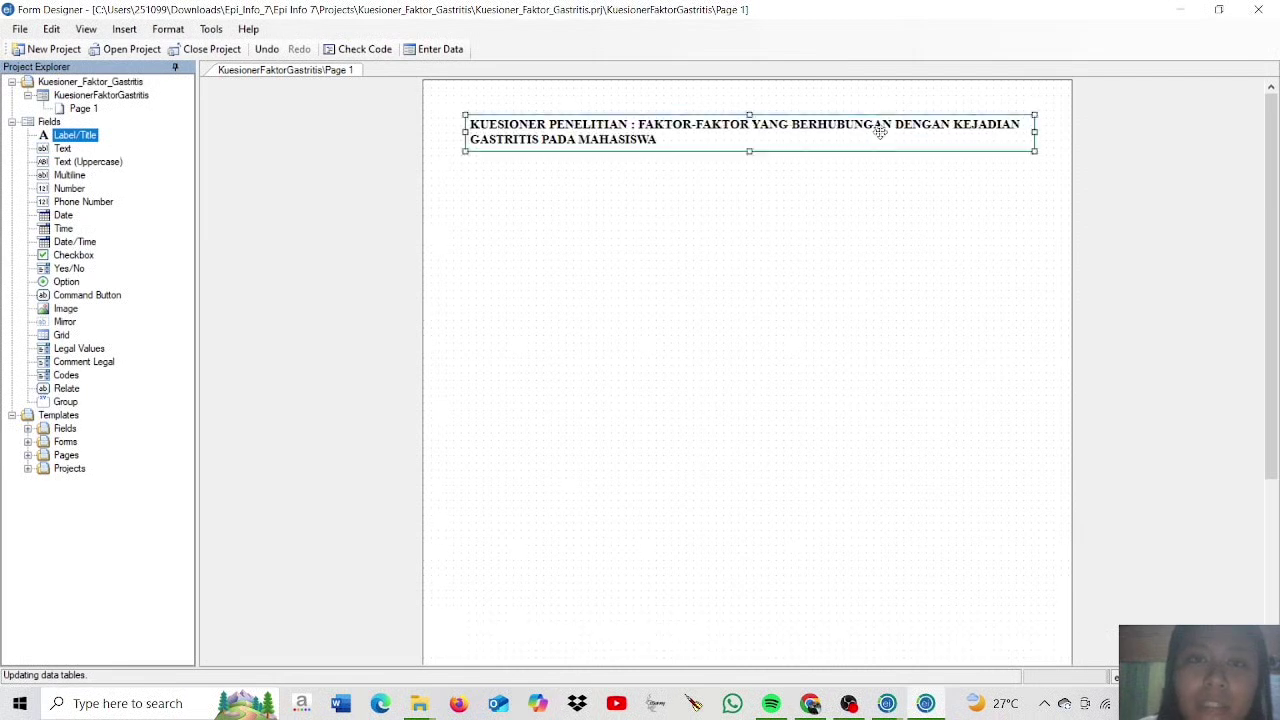
{"action": "key", "text": "o"}
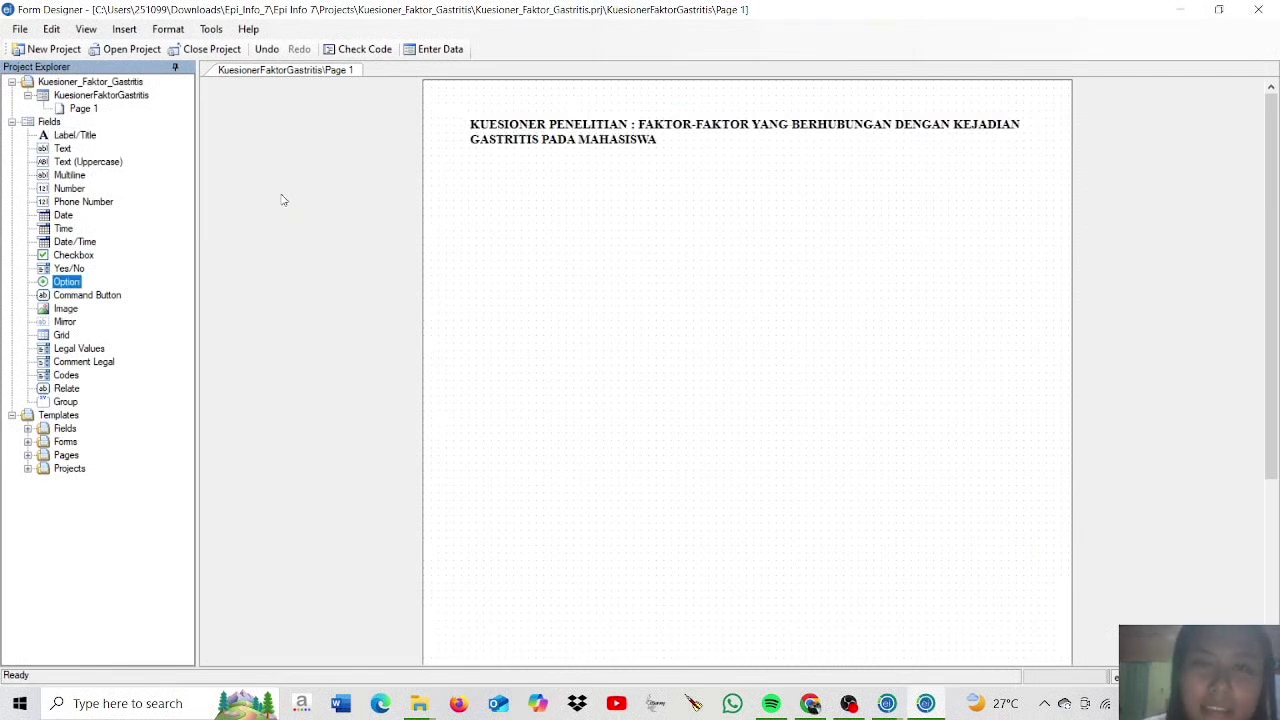
{"action": "left_click", "coordinate": [598, 126]}
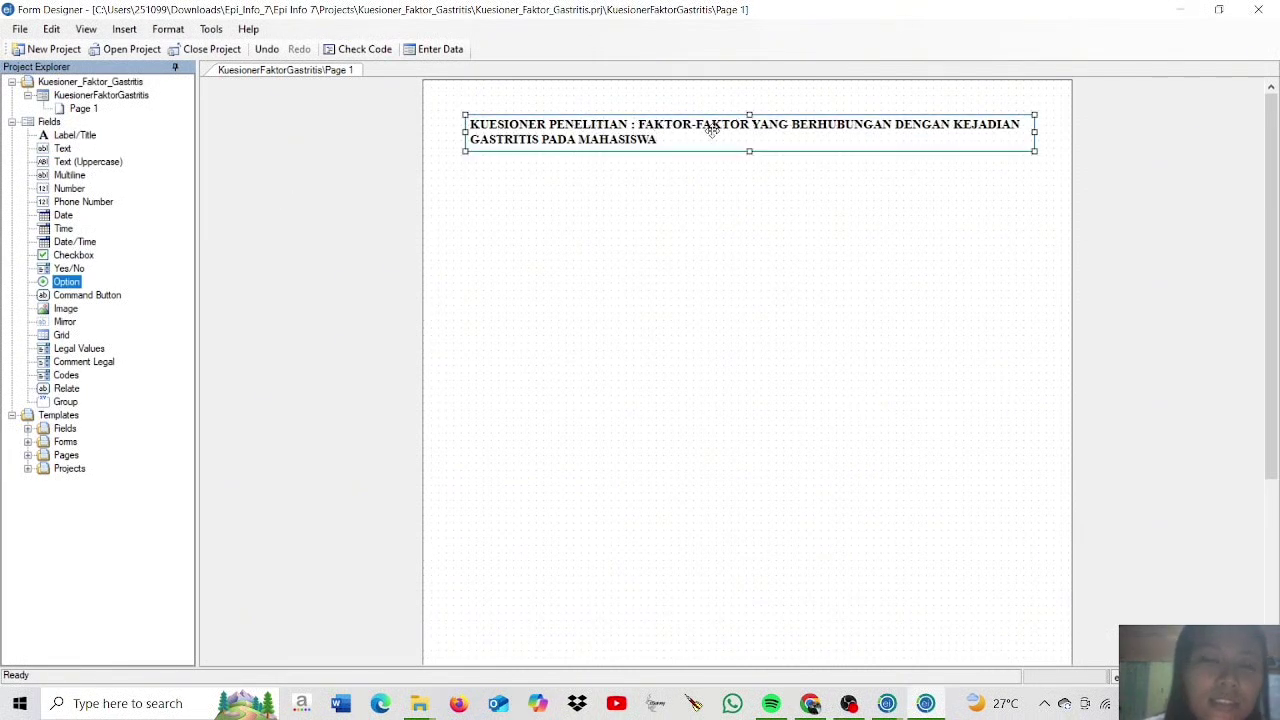
{"action": "left_click", "coordinate": [750, 188]}
{"action": "left_click", "coordinate": [706, 147]}
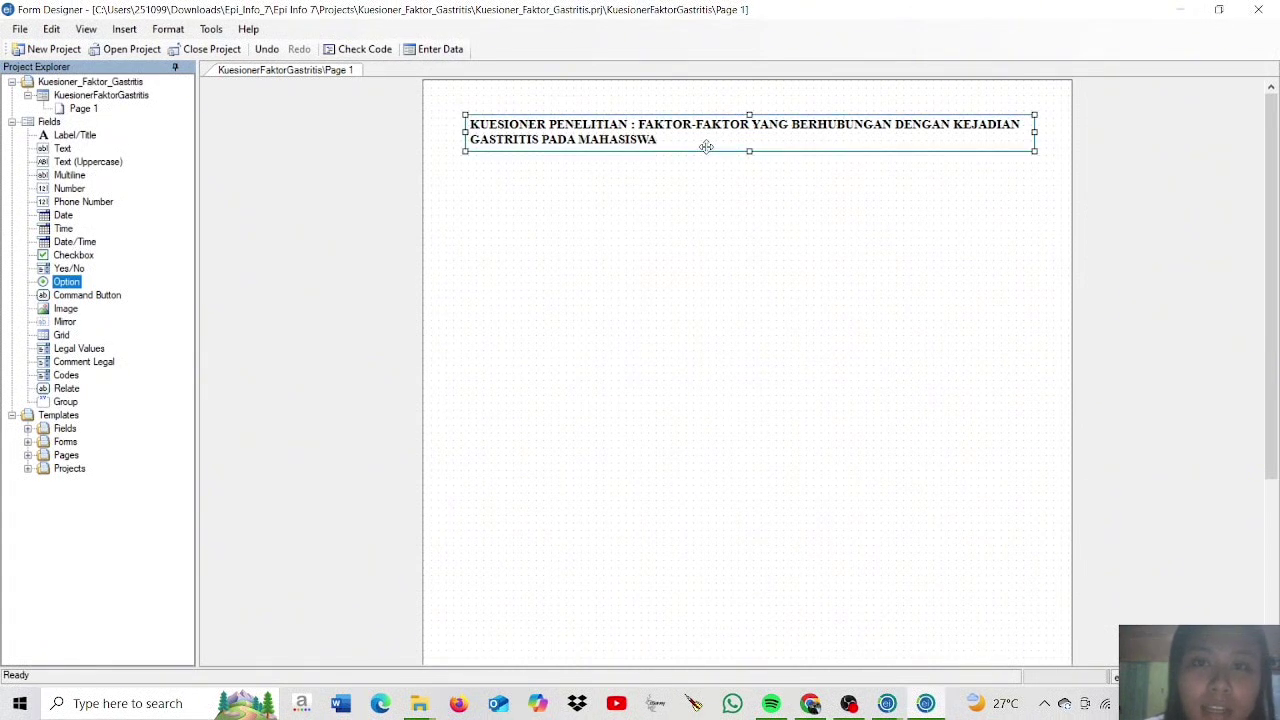
{"action": "left_click", "coordinate": [642, 183]}
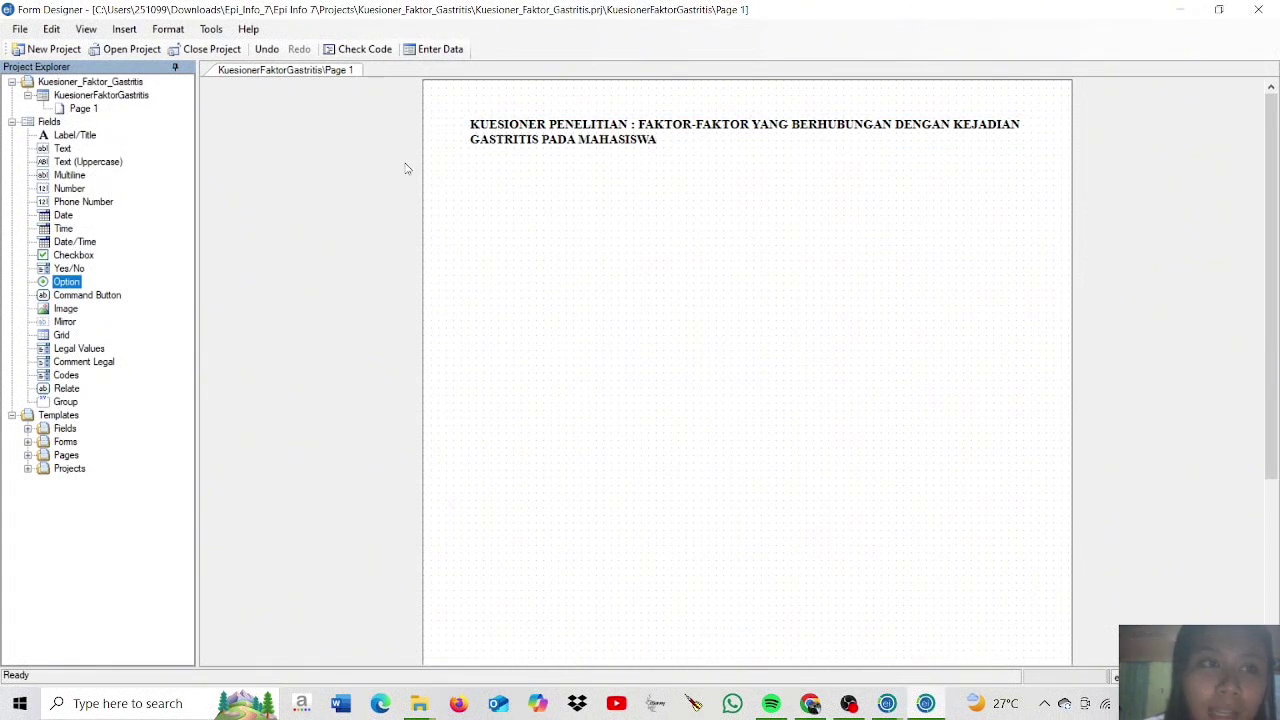
{"action": "left_click", "coordinate": [561, 131]}
{"action": "left_click", "coordinate": [377, 200]}
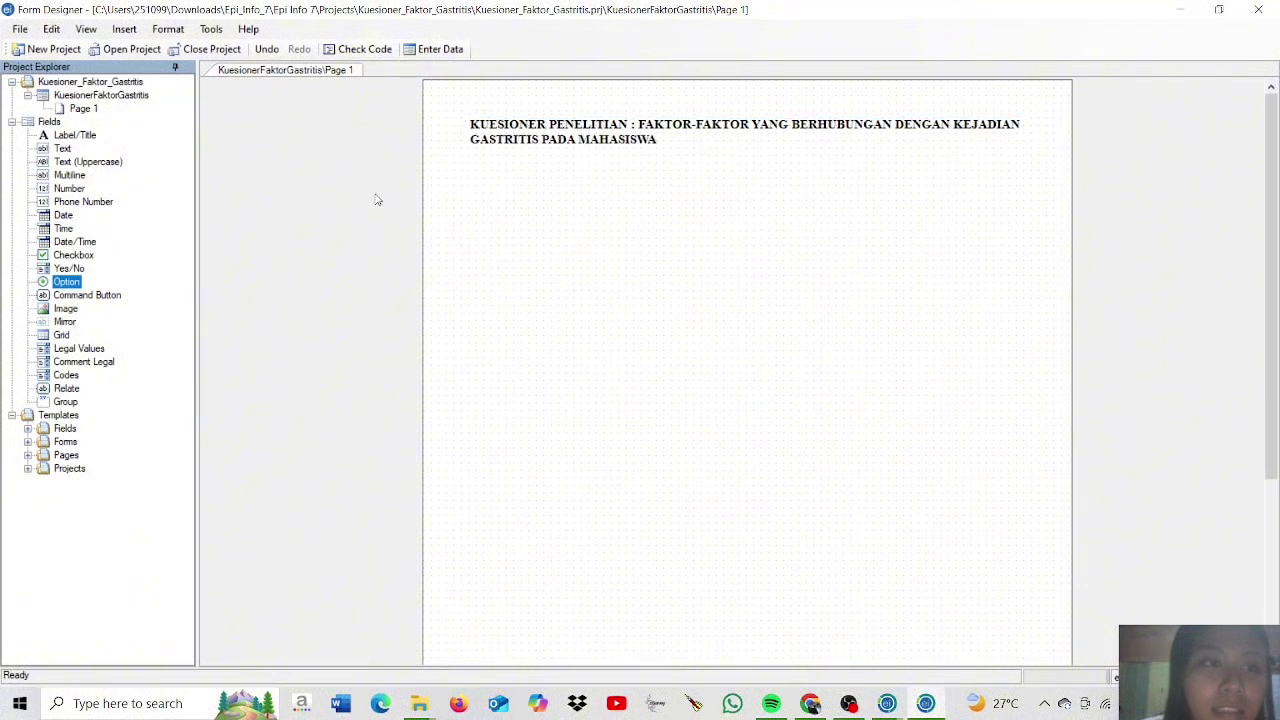
{"action": "left_click", "coordinate": [377, 200]}
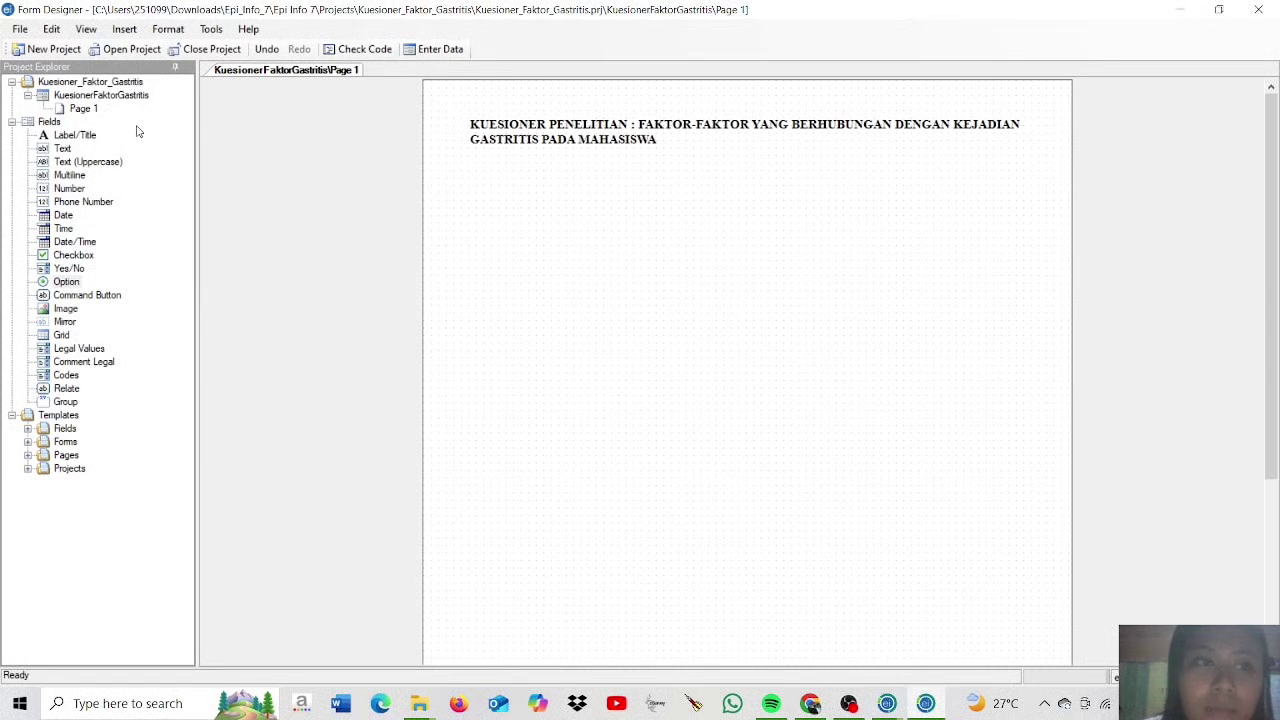
- Start a new Label/Title field with the prompt "A. IDENTITAS RESPONDEN", accepting the suggested field name
{"action": "left_click", "coordinate": [84, 136]}
{"action": "double_click", "coordinate": [84, 136]}
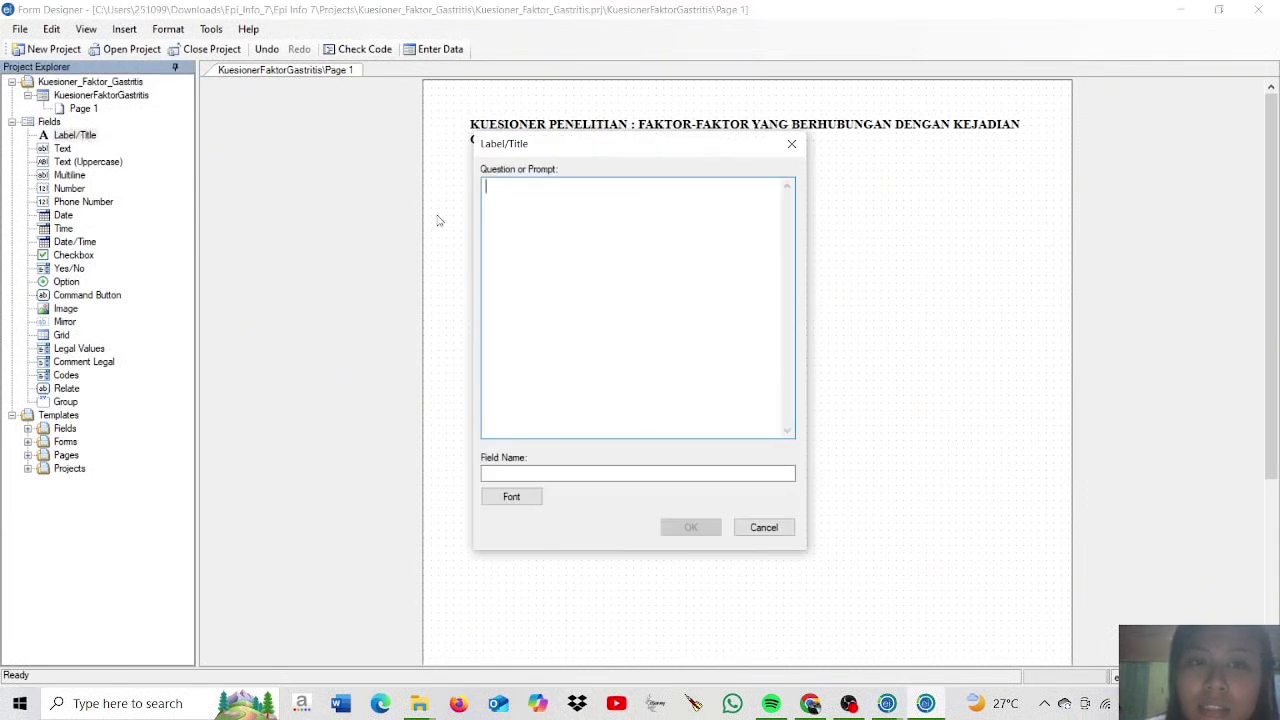
{"action": "type", "text": "A. "}
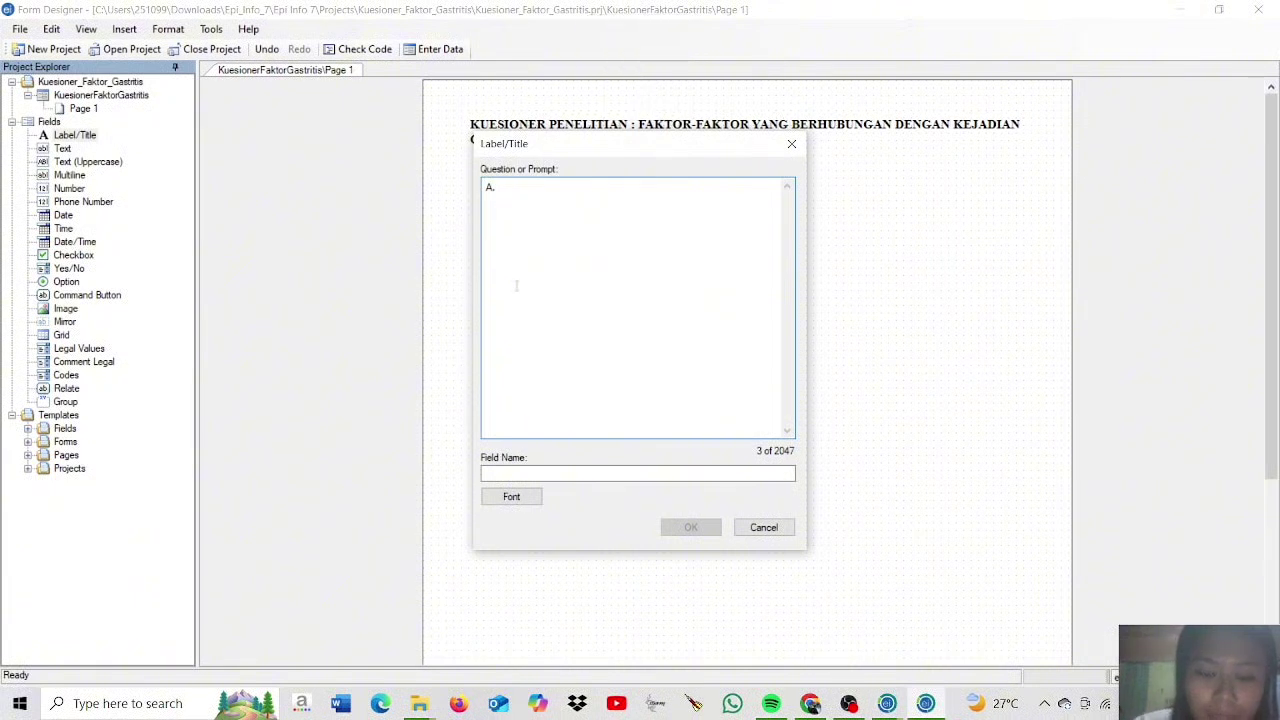
{"action": "type", "text": "DAT"}
{"action": "key", "text": "BackSpace"}
{"action": "key", "text": "BackSpace"}
{"action": "key", "text": "BackSpace"}
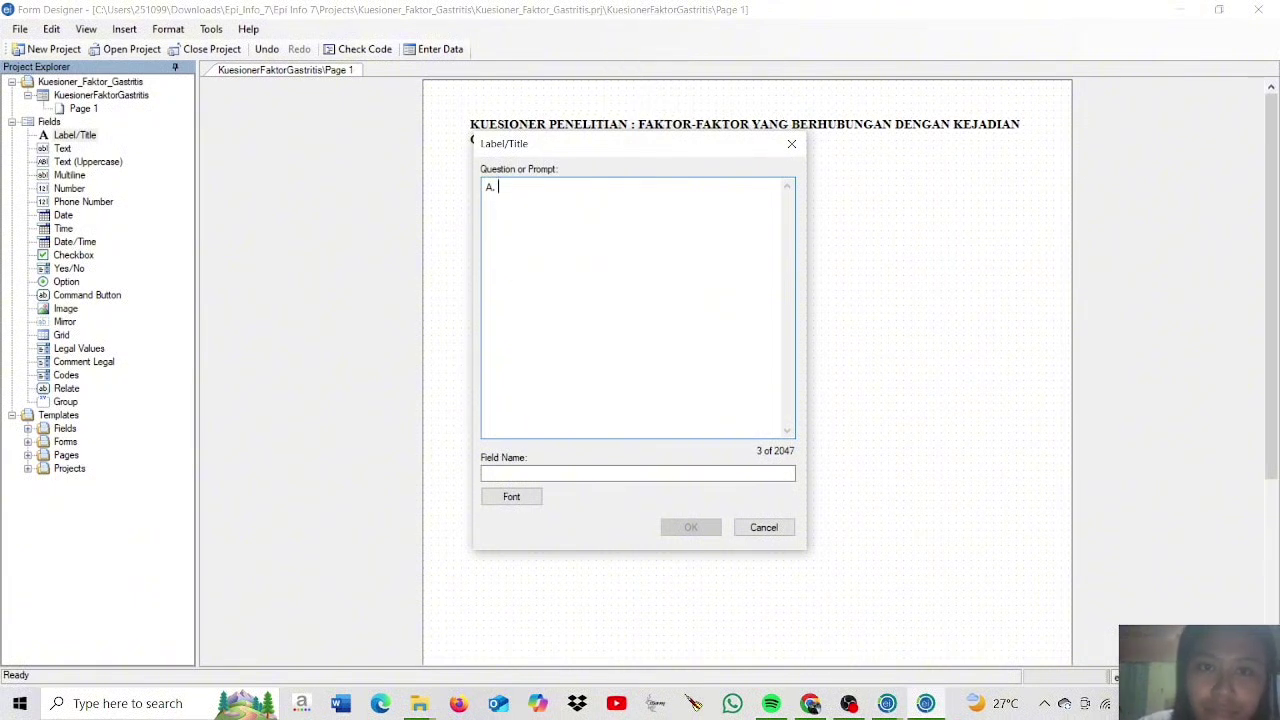
{"action": "type", "text": "IDENTIT"}
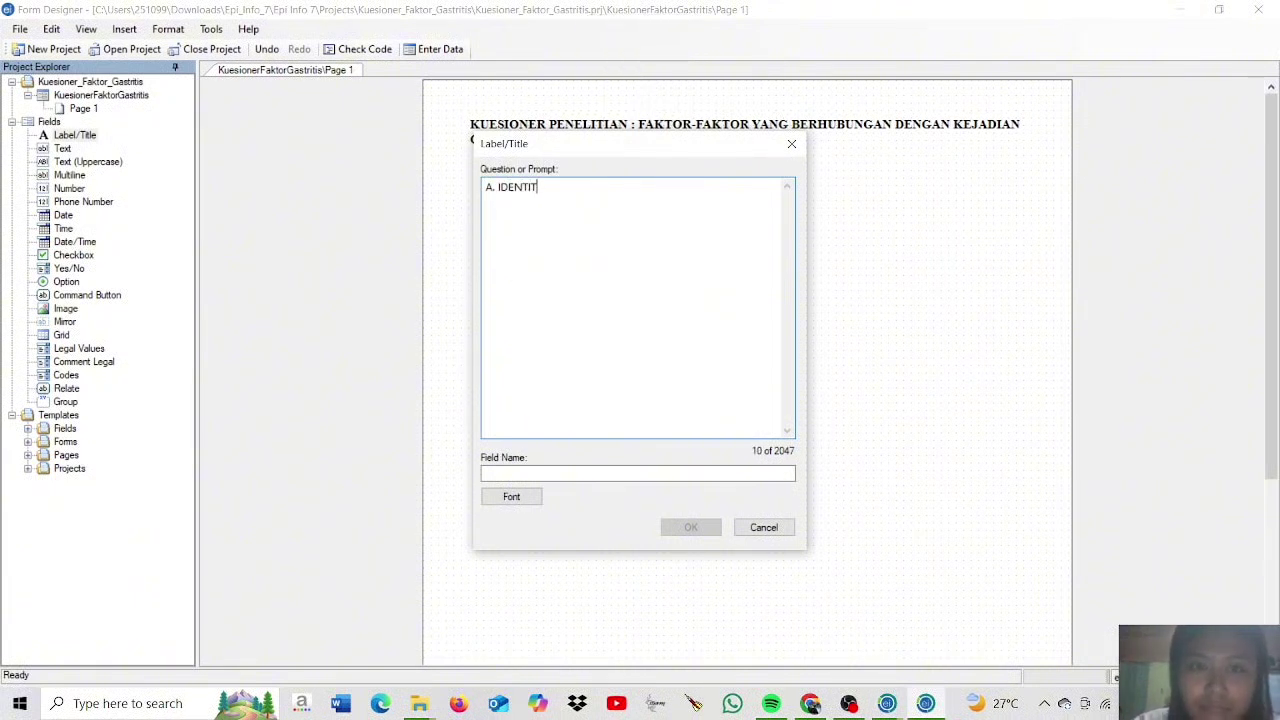
{"action": "type", "text": "AS RESPO"}
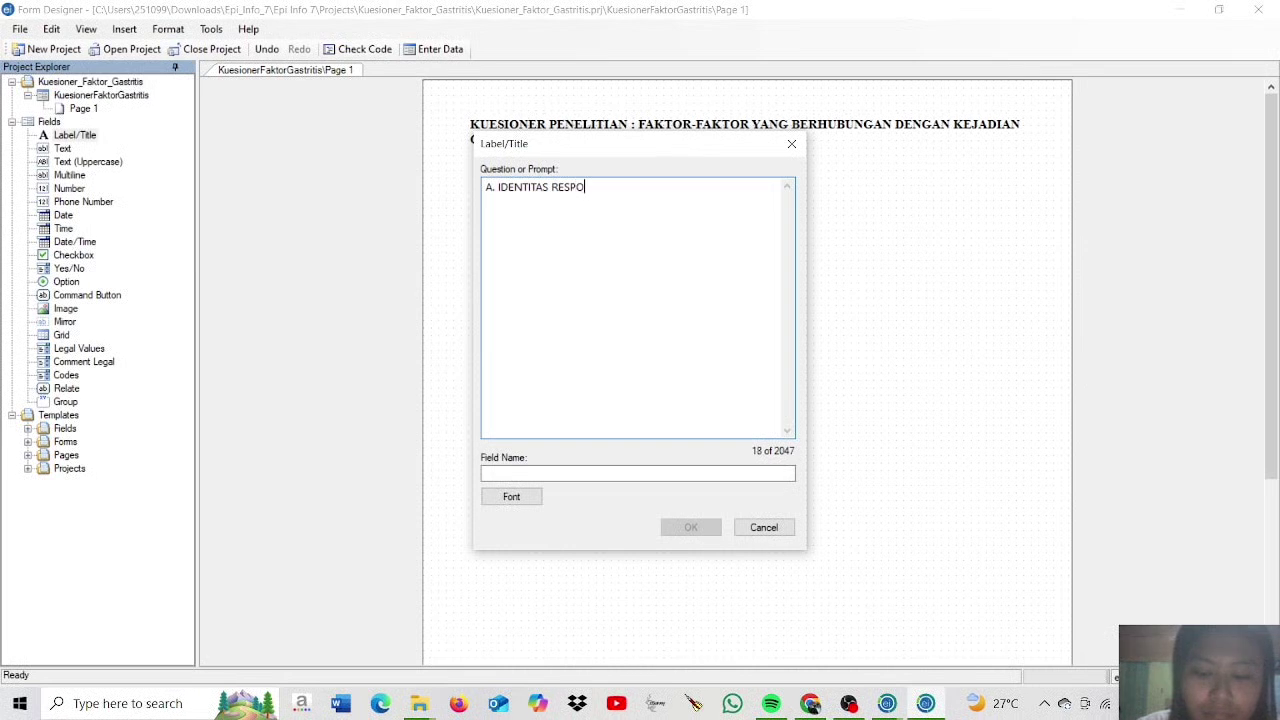
{"action": "type", "text": "NDNEN"}
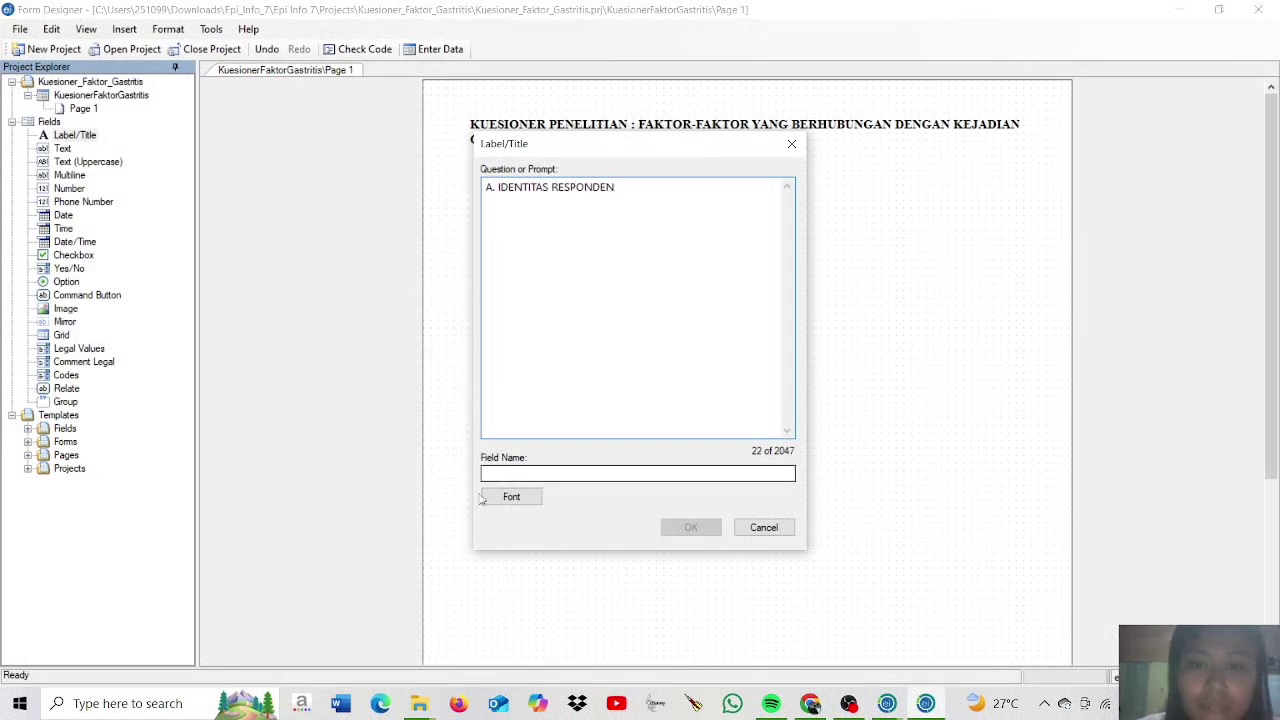
{"action": "left_click", "coordinate": [505, 475]}
- Format the section label in bold Times New Roman and place it below the questionnaire title, near the page's left margin
{"action": "left_click", "coordinate": [515, 500]}
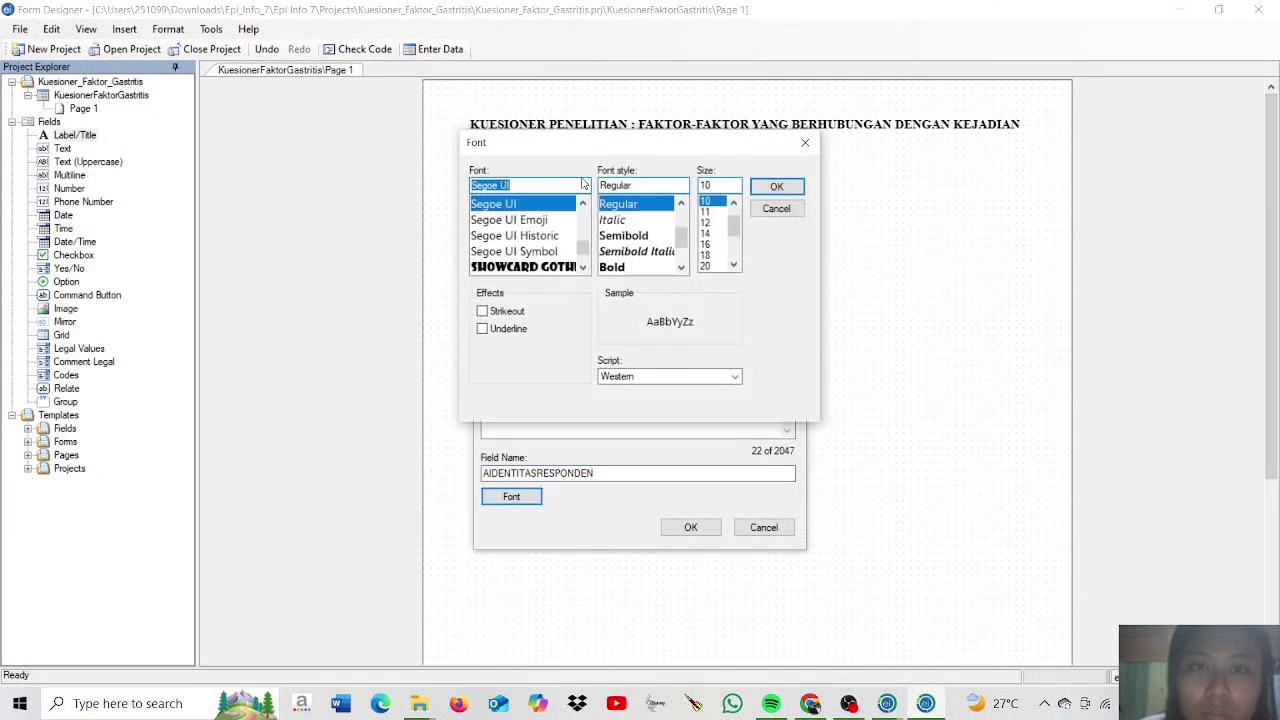
{"action": "type", "text": "T"}
{"action": "left_click", "coordinate": [516, 234]}
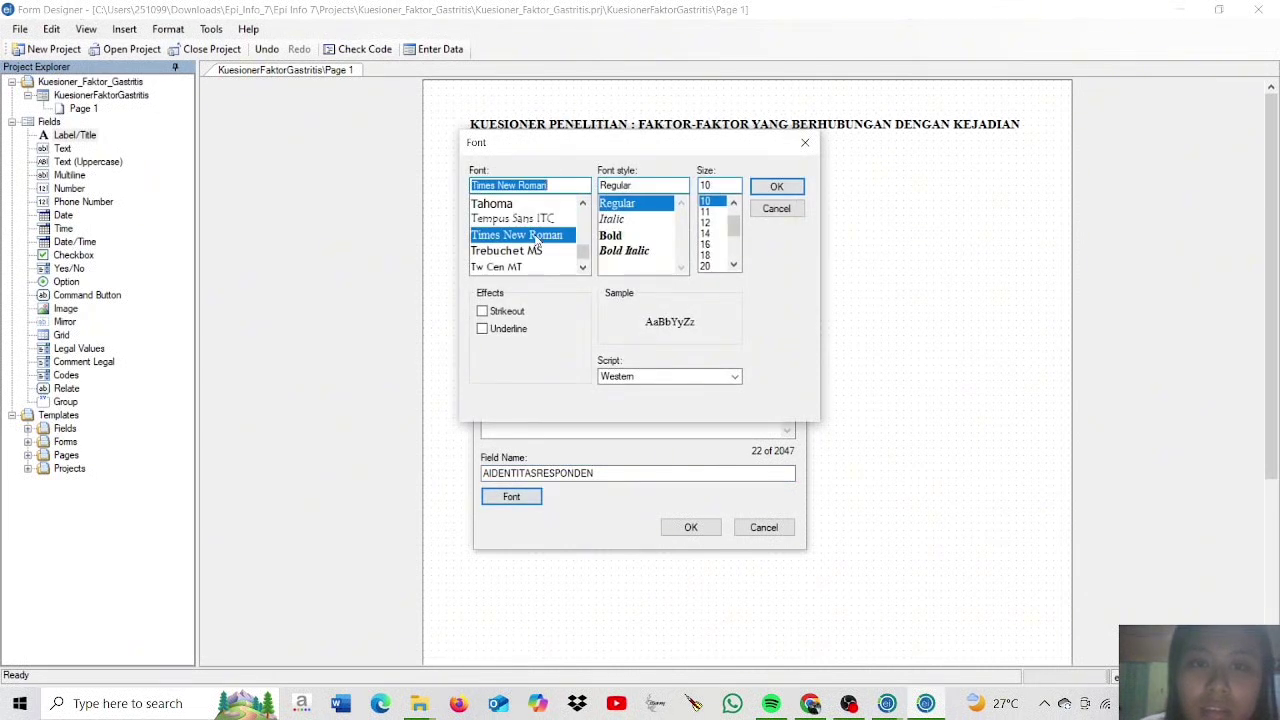
{"action": "left_click", "coordinate": [609, 237]}
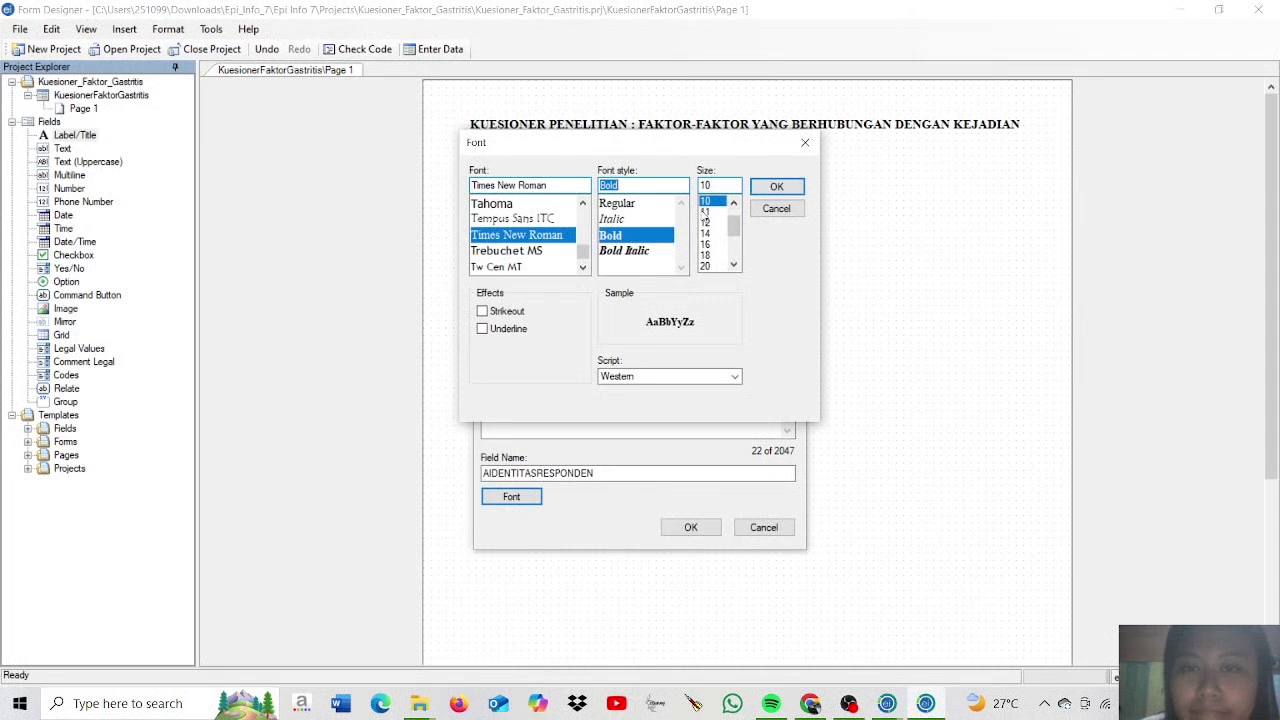
{"action": "left_click", "coordinate": [776, 187]}
{"action": "left_click", "coordinate": [690, 527]}
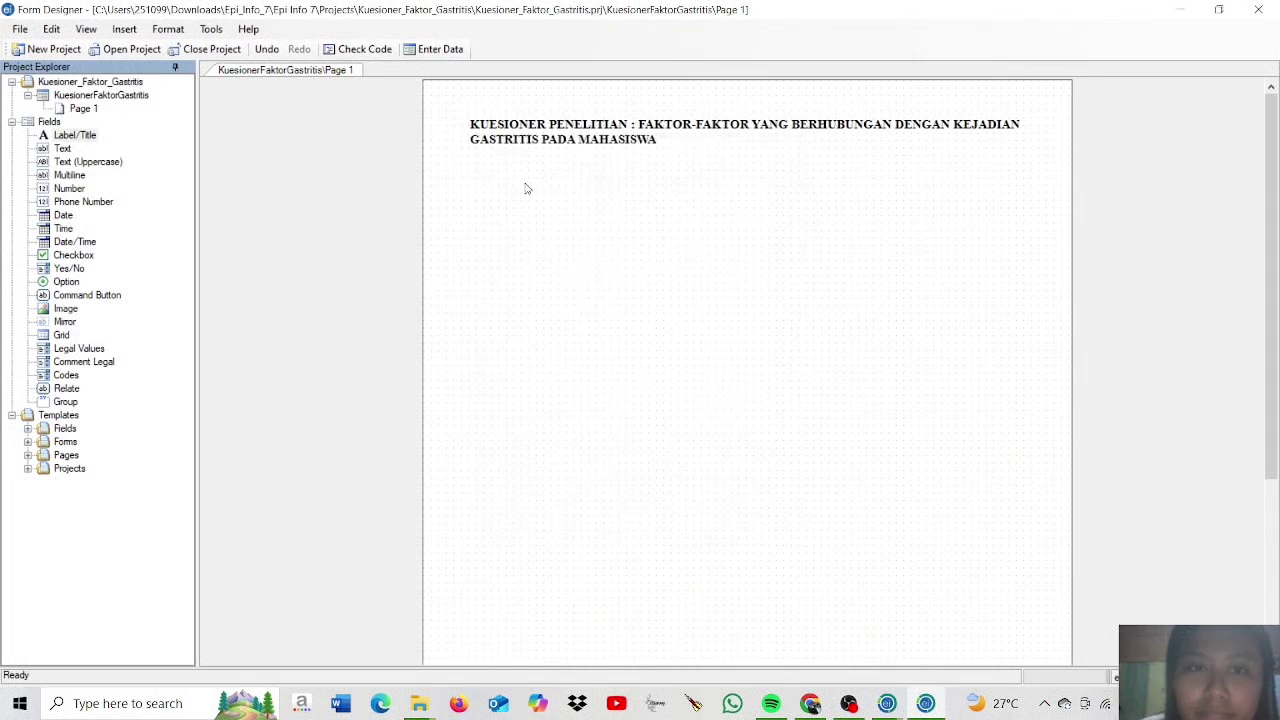
{"action": "left_click_drag", "start_coordinate": [489, 86], "coordinate": [509, 194]}
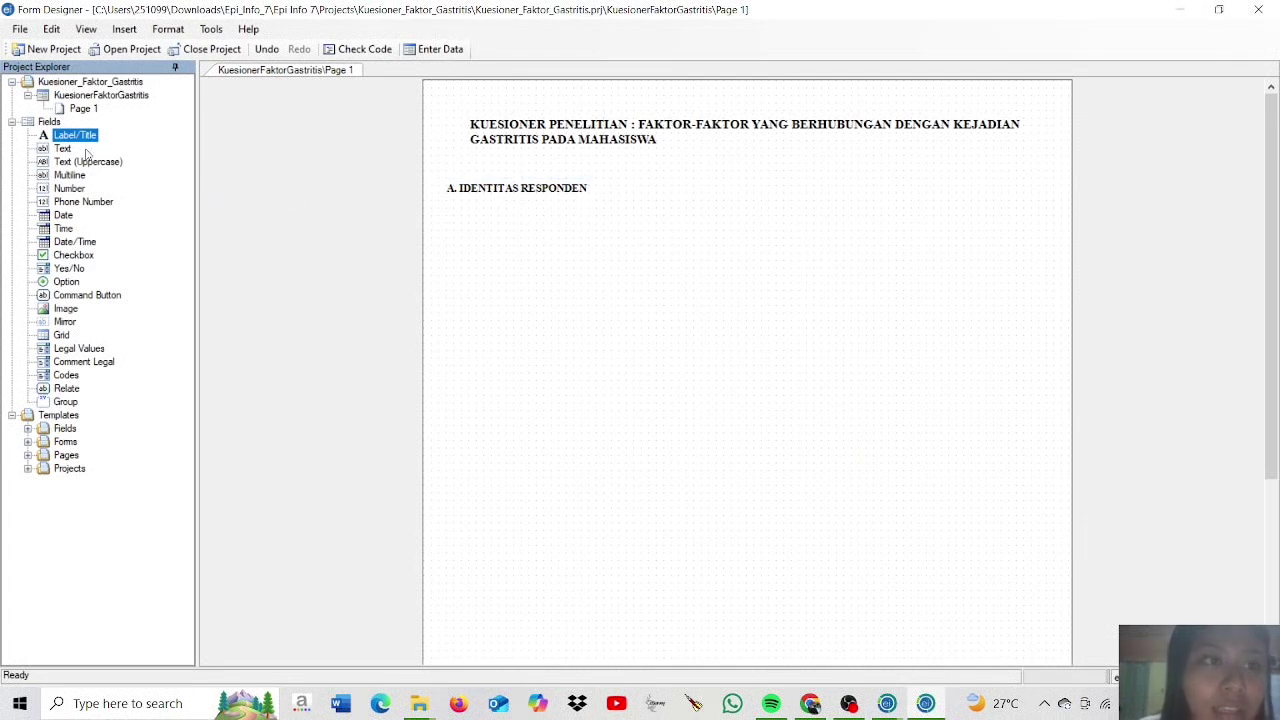
{"action": "left_click", "coordinate": [294, 221]}
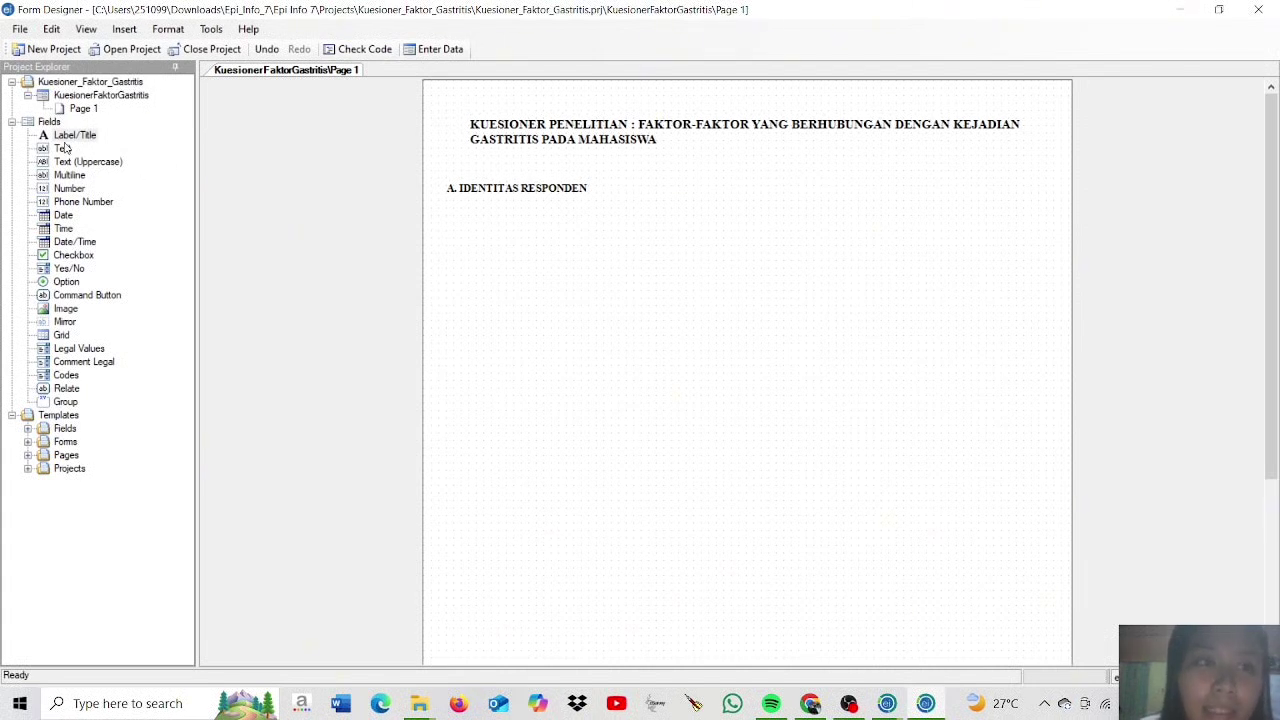
- Start a required Text field with the prompt "1. NAMA", the suggested field name and a maximum of 30 characters
{"action": "double_click", "coordinate": [62, 150]}
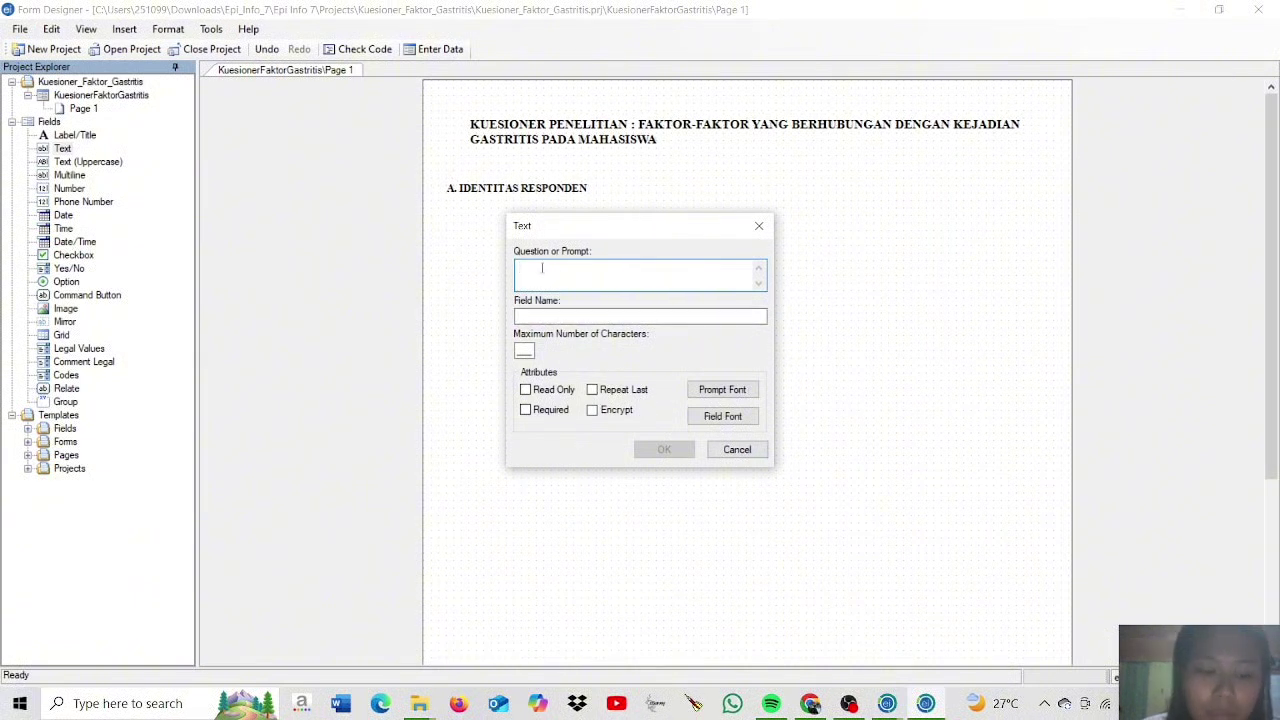
{"action": "type", "text": "1."}
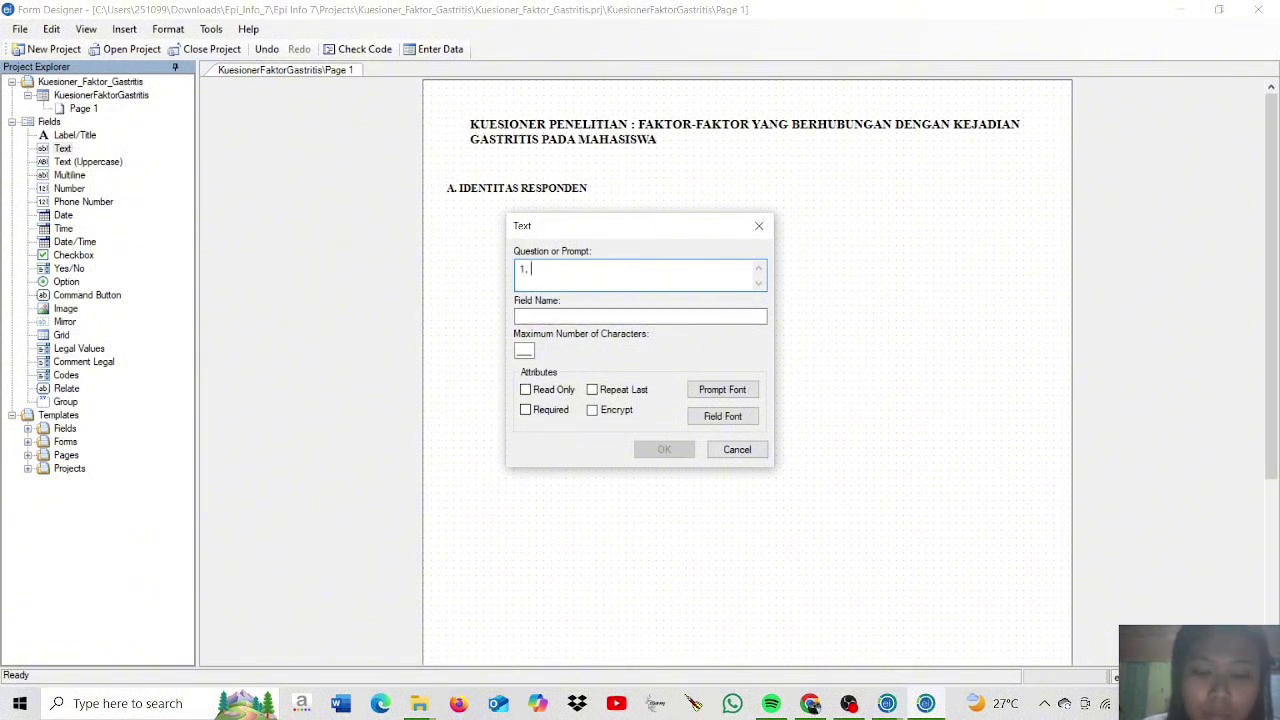
{"action": "key", "text": "Caps_Lock"}
{"action": "type", "text": "n"}
{"action": "key", "text": "Caps_Lock"}
{"action": "type", "text": "AMA"}
{"action": "key", "text": "BackSpace"}
{"action": "key", "text": "BackSpace"}
{"action": "key", "text": "BackSpace"}
{"action": "key", "text": "BackSpace"}
{"action": "type", "text": "NAMA"}
{"action": "key", "text": "Caps_Lock"}
{"action": "left_click", "coordinate": [523, 316]}
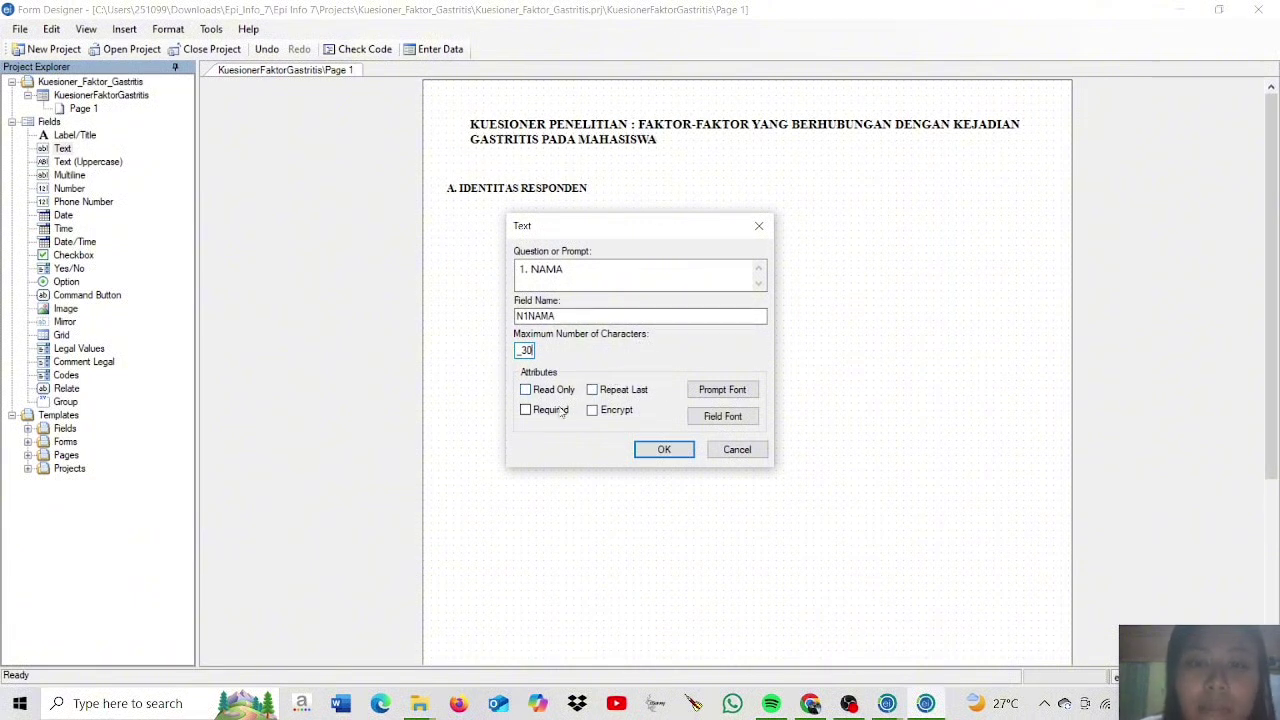
{"action": "left_click", "coordinate": [526, 410]}
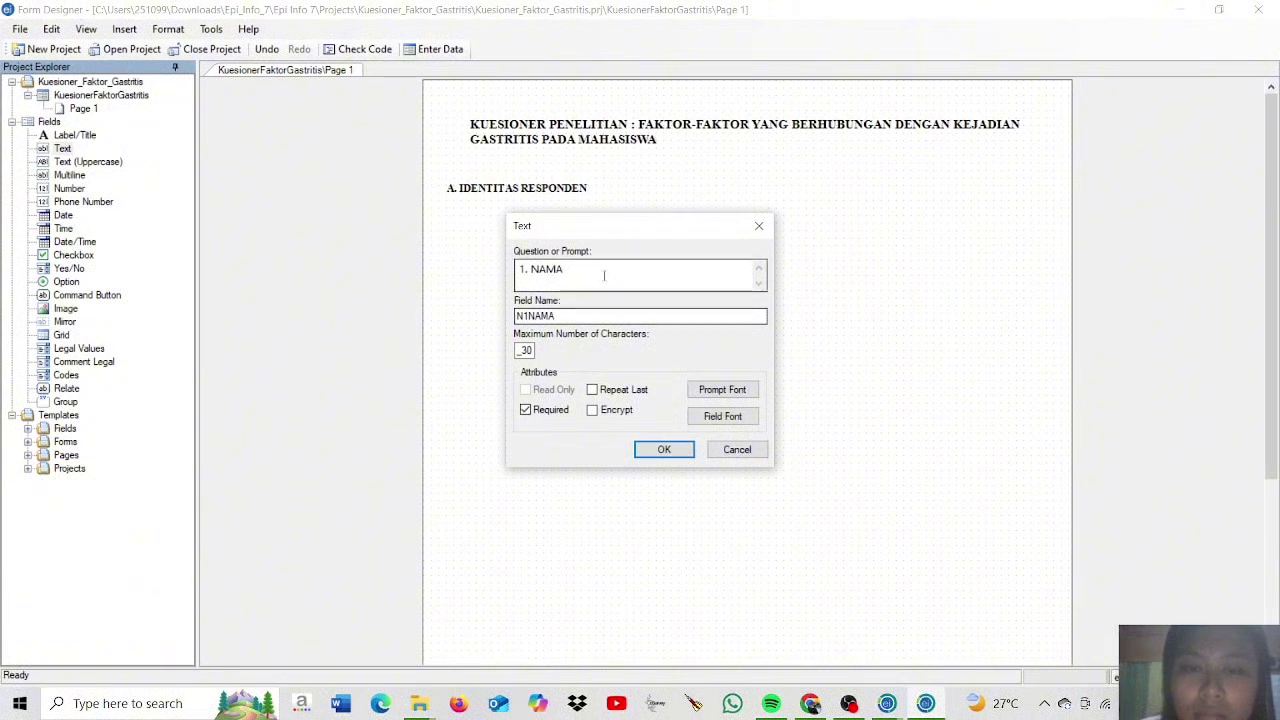
- Set the NAMA field's prompt font to Times New Roman and place the field just below the "A. IDENTITAS RESPONDEN" label
{"action": "left_click", "coordinate": [716, 391]}
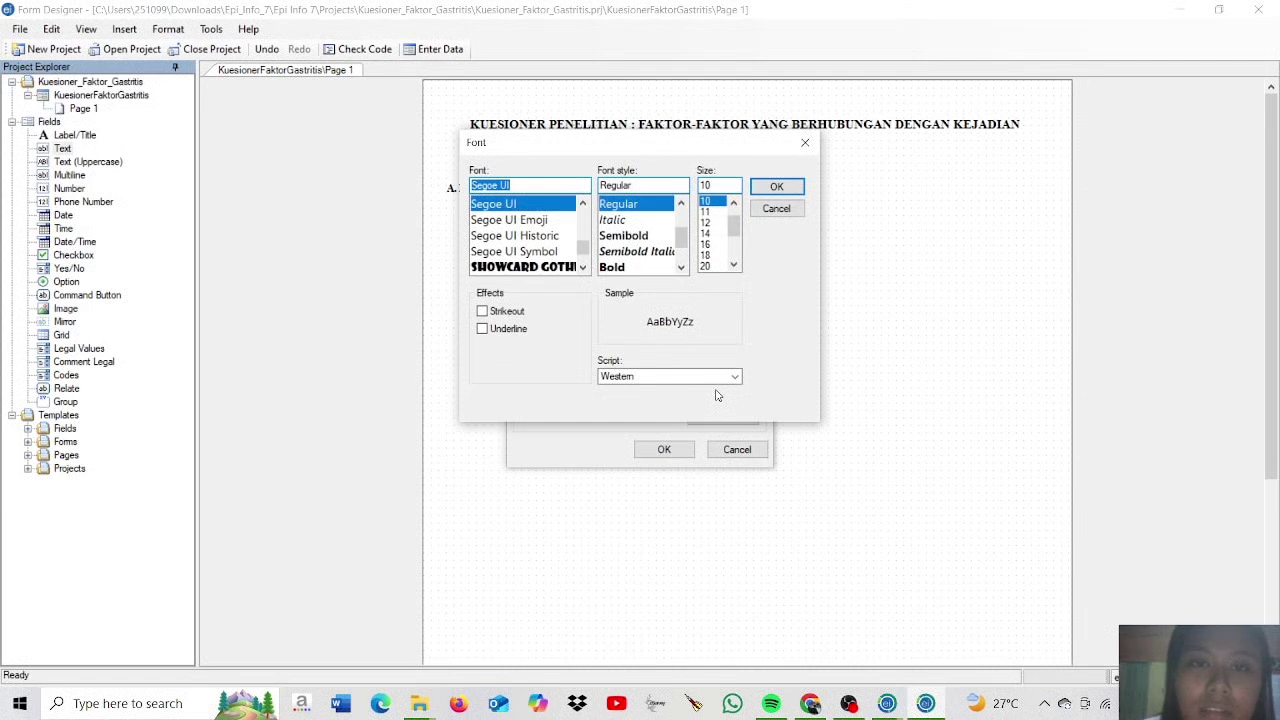
{"action": "key", "text": "Caps_Lock"}
{"action": "type", "text": "Ti"}
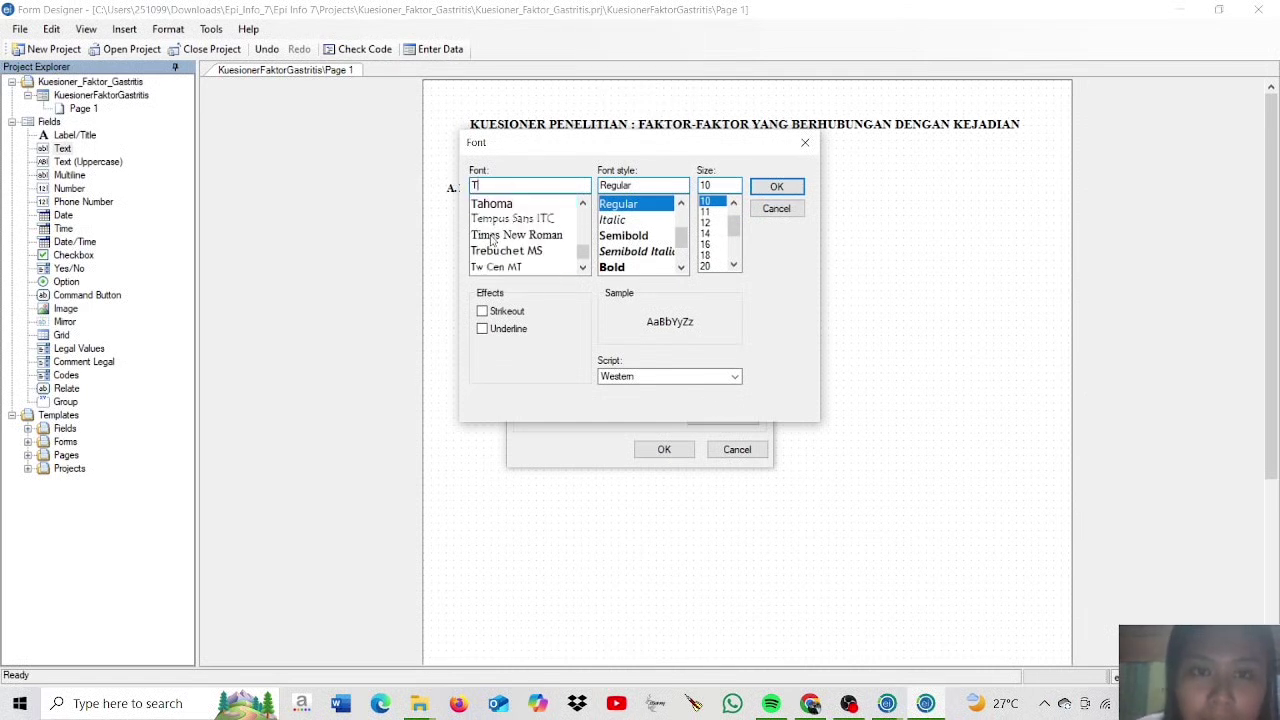
{"action": "left_click", "coordinate": [495, 235]}
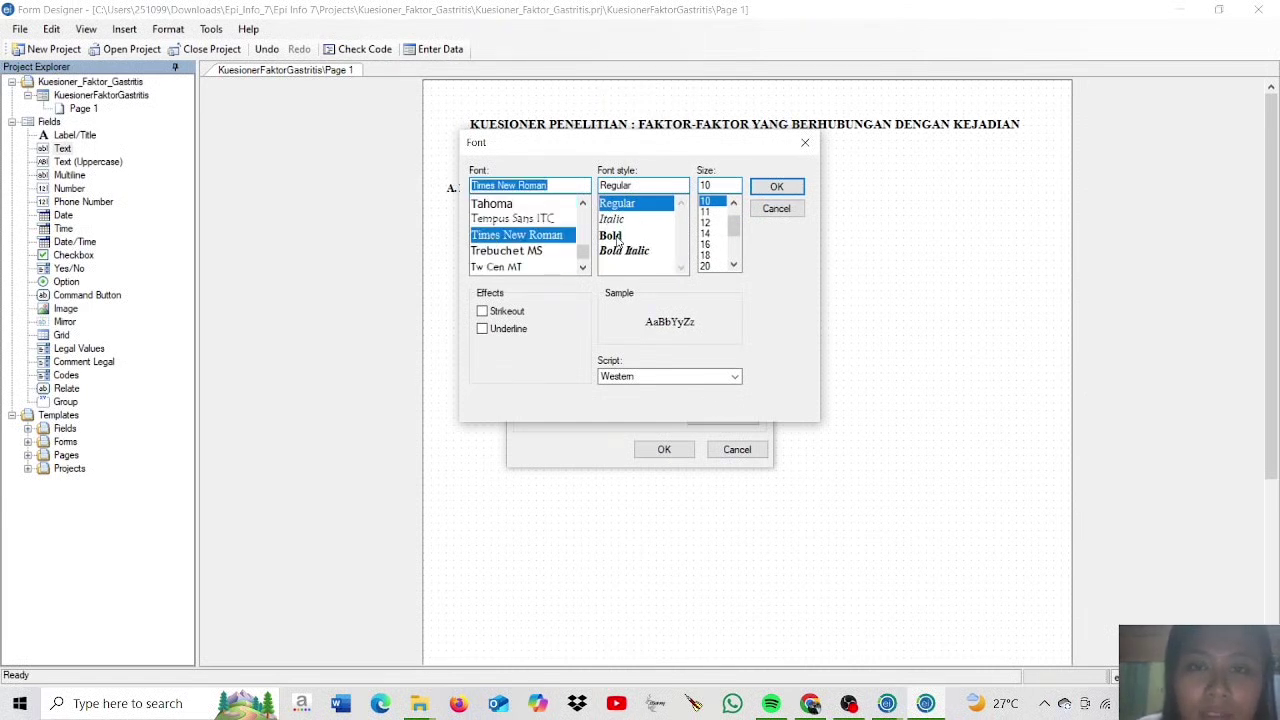
{"action": "left_click", "coordinate": [777, 190]}
{"action": "left_click", "coordinate": [663, 450]}
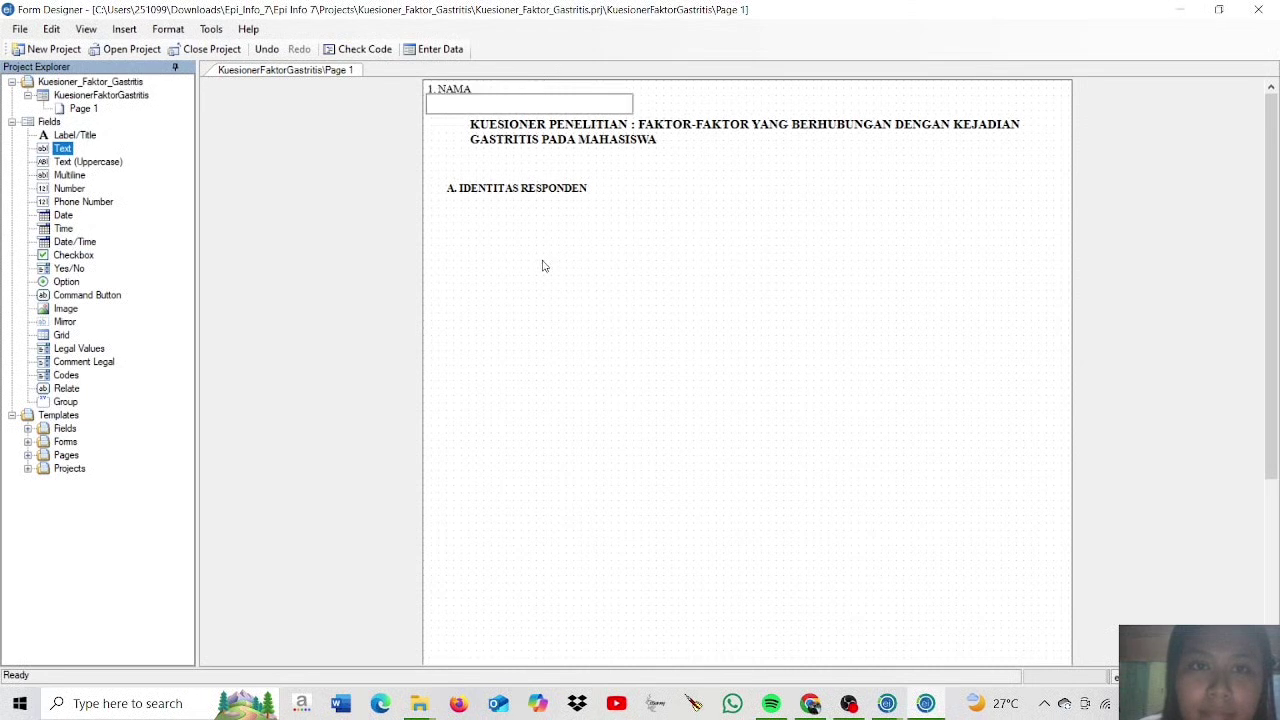
{"action": "left_click_drag", "start_coordinate": [460, 86], "coordinate": [574, 224]}
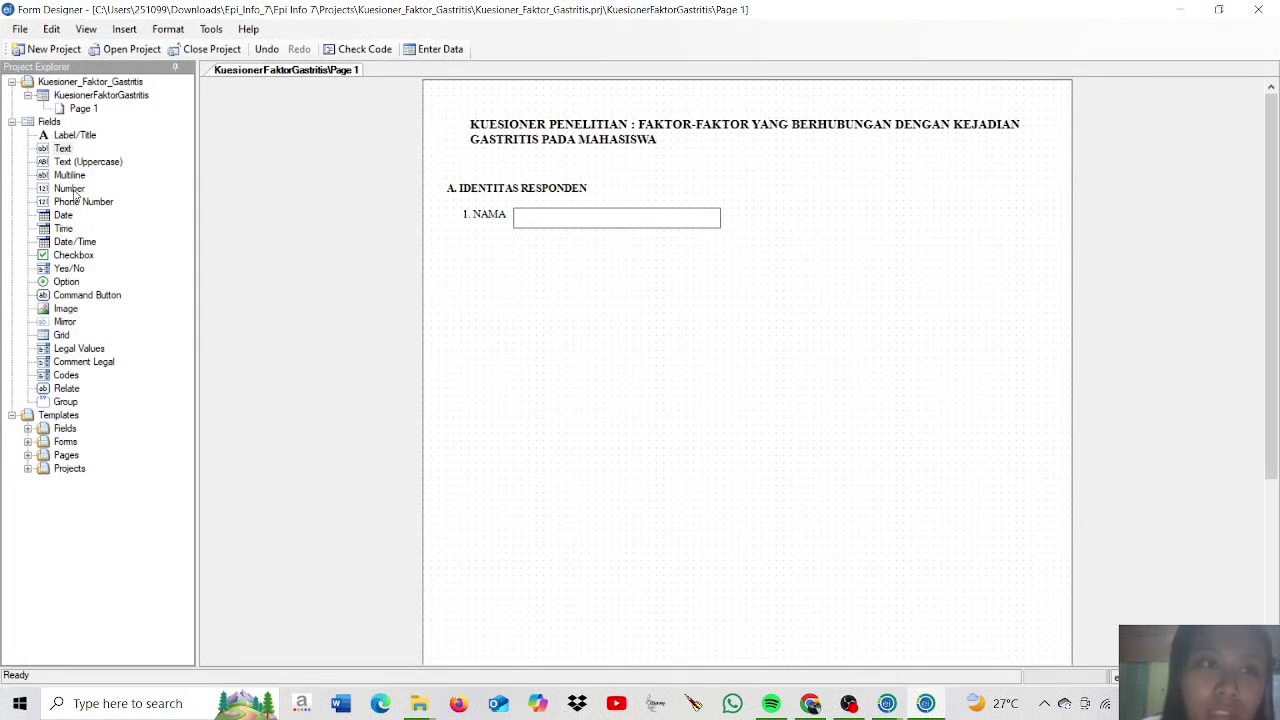
- Start a required Number field with the prompt "2. USIA", the suggested field name and the two-digit pattern ##
{"action": "left_click", "coordinate": [69, 189]}
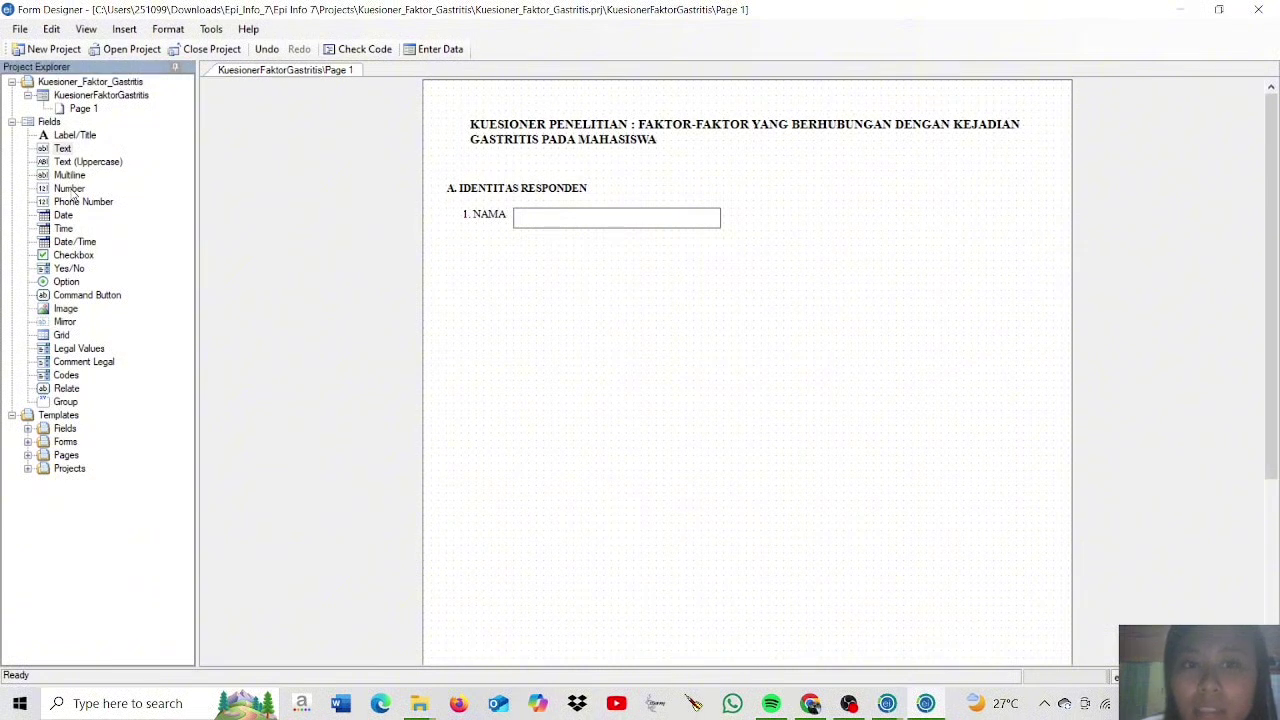
{"action": "left_click", "coordinate": [504, 300]}
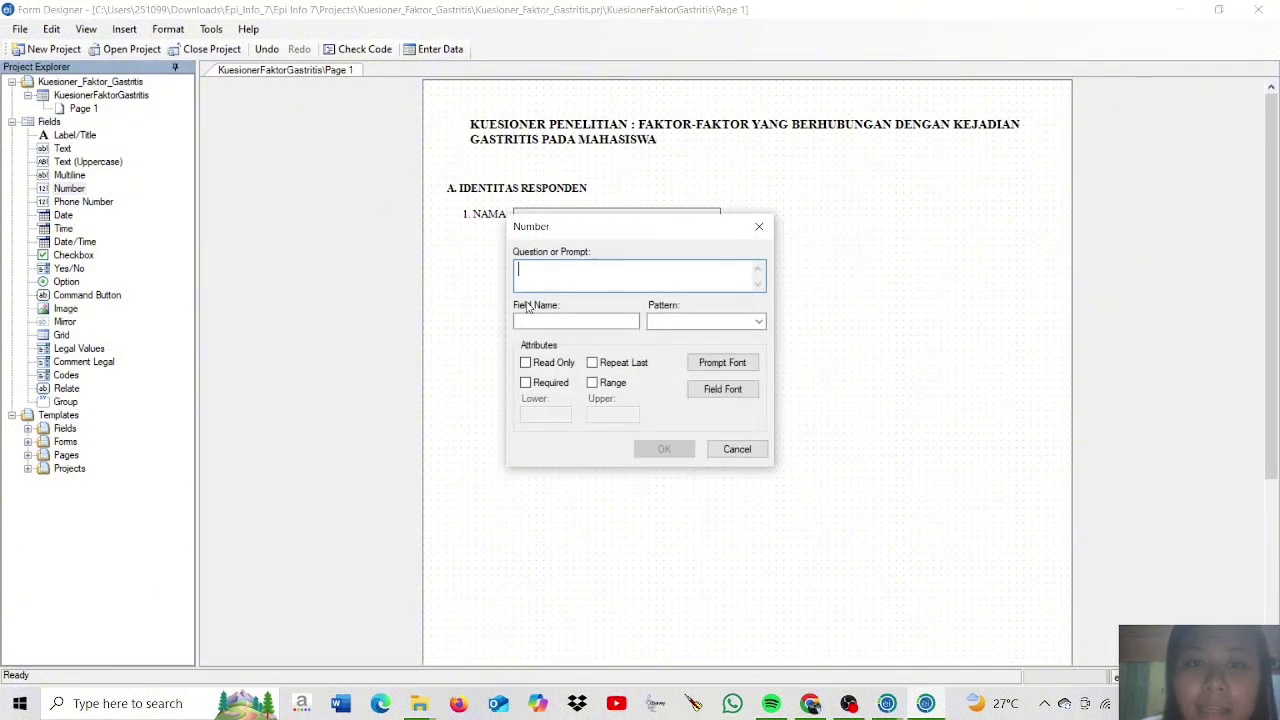
{"action": "key", "text": "Caps_Lock"}
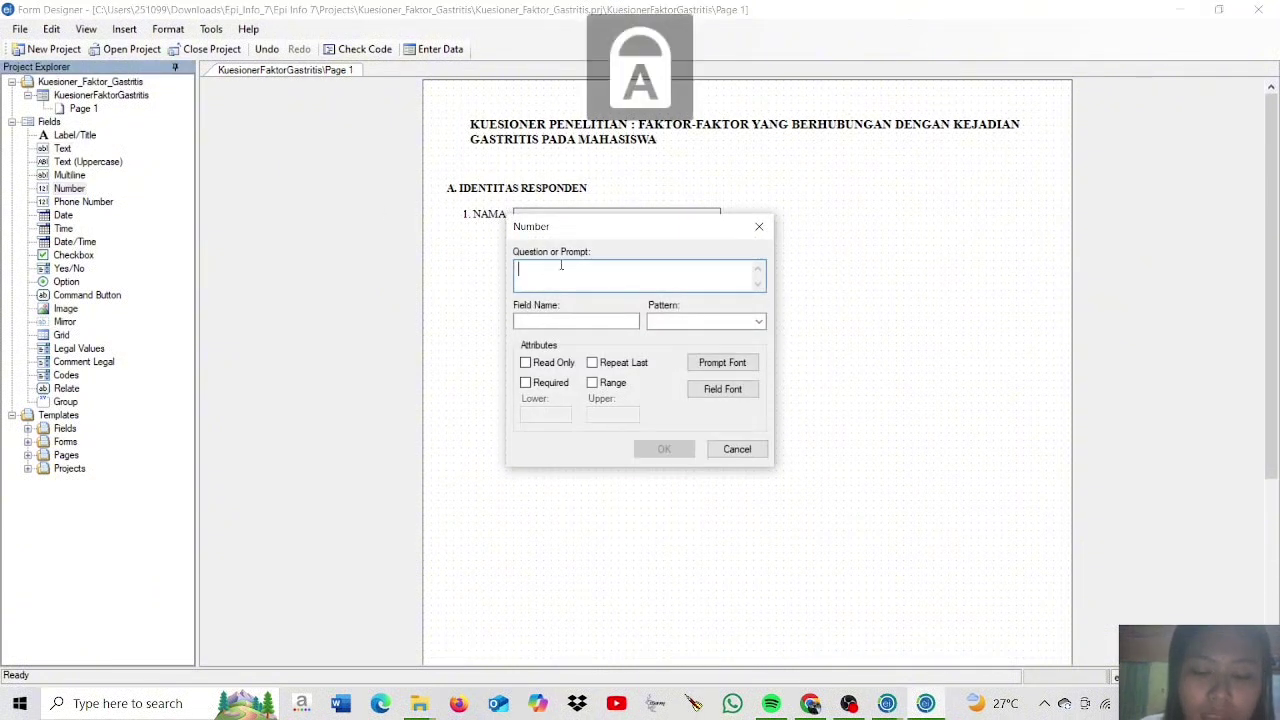
{"action": "type", "text": "2. USIA"}
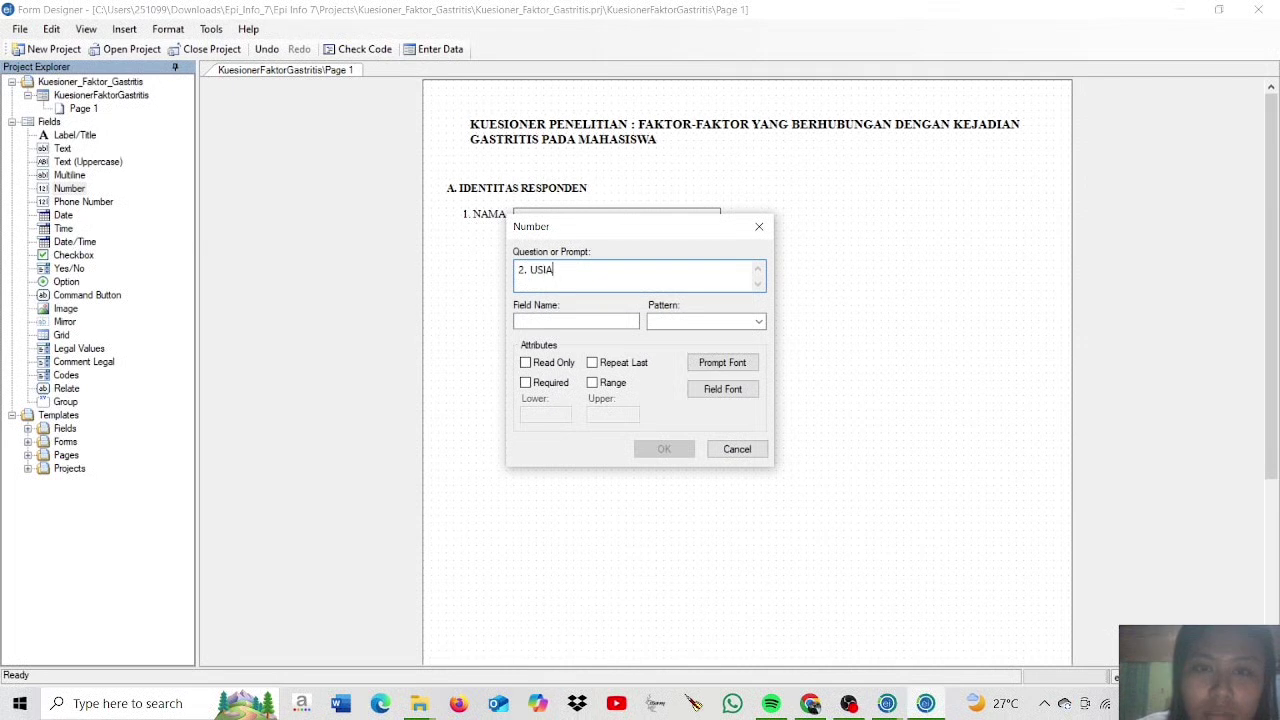
{"action": "left_click", "coordinate": [600, 321]}
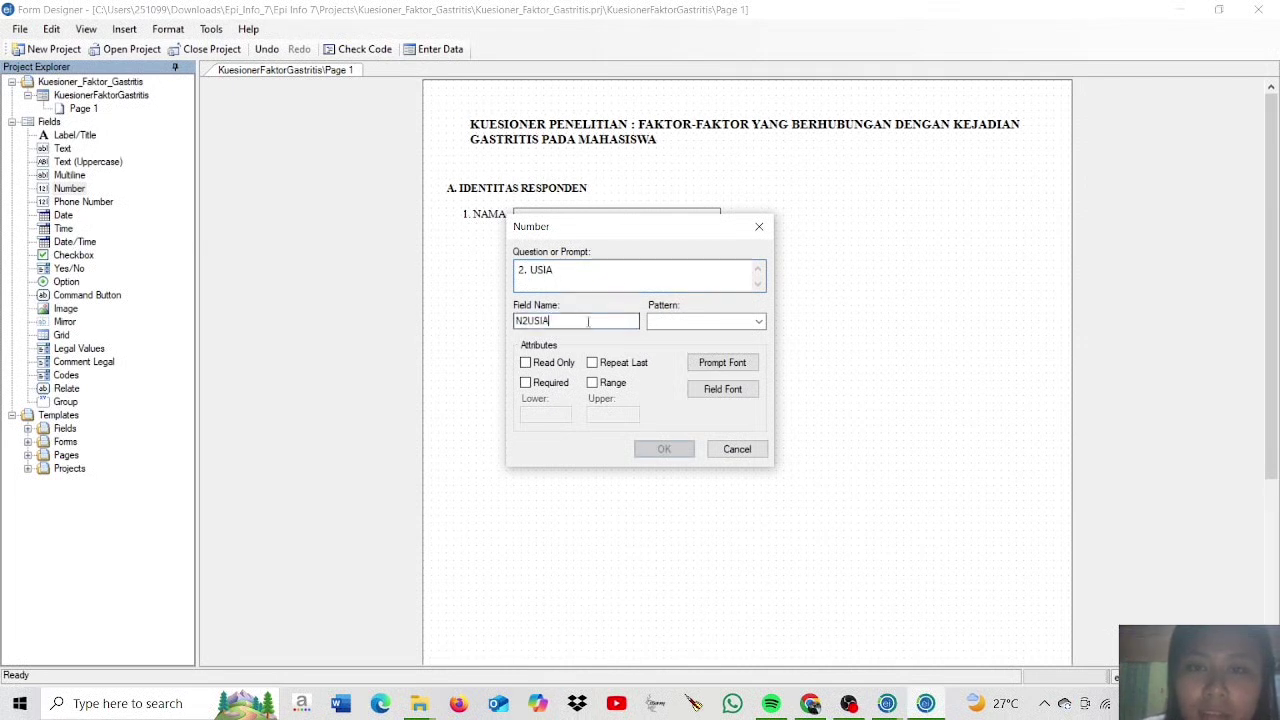
{"action": "left_click", "coordinate": [759, 322]}
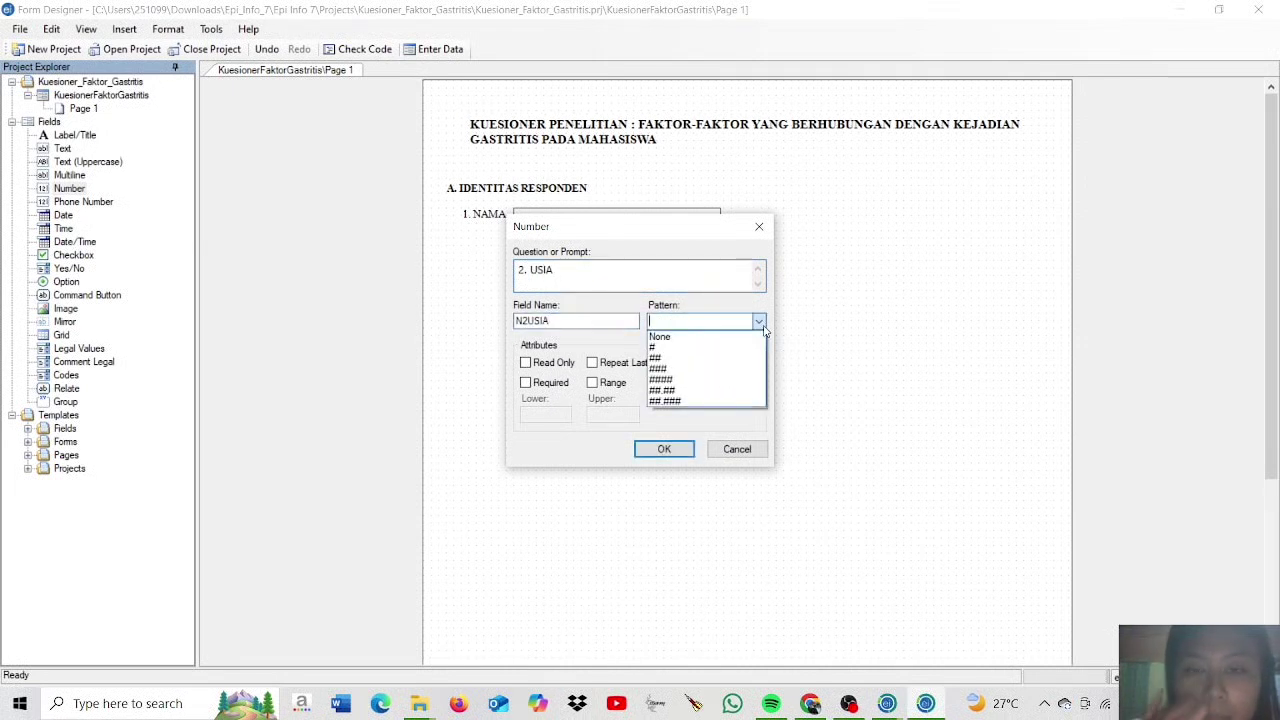
{"action": "left_click", "coordinate": [682, 358]}
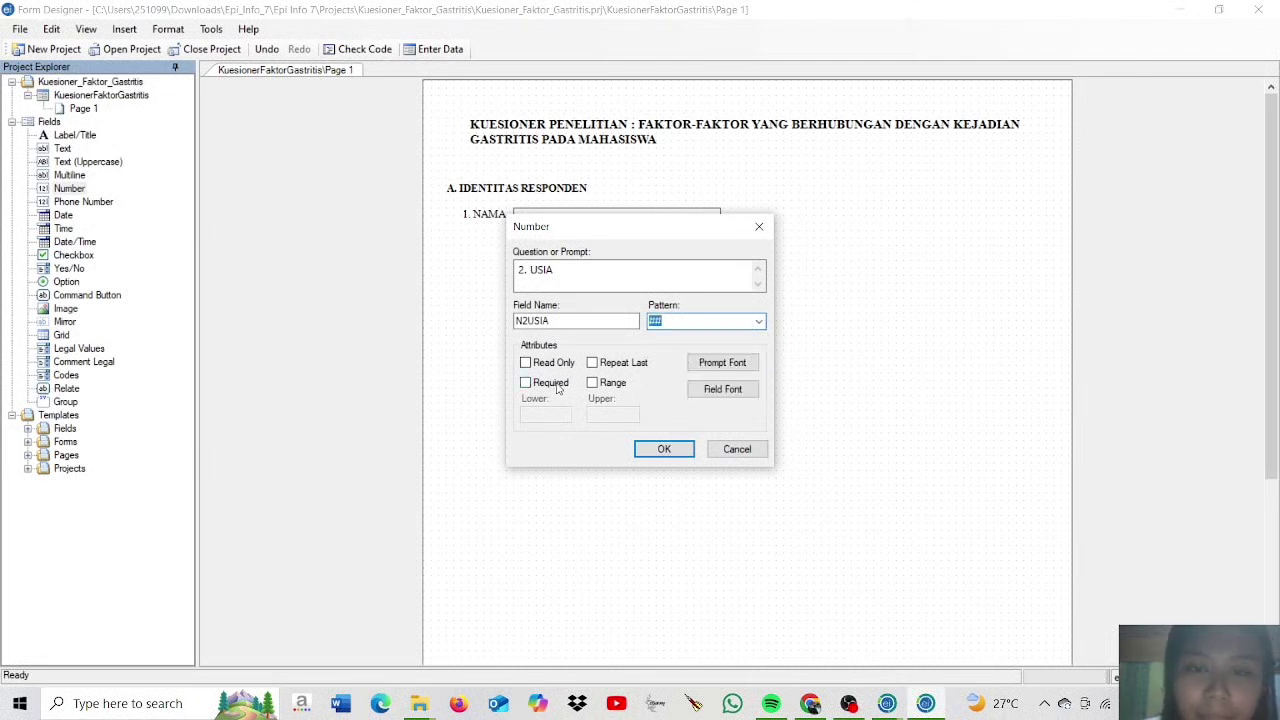
{"action": "left_click", "coordinate": [530, 384]}
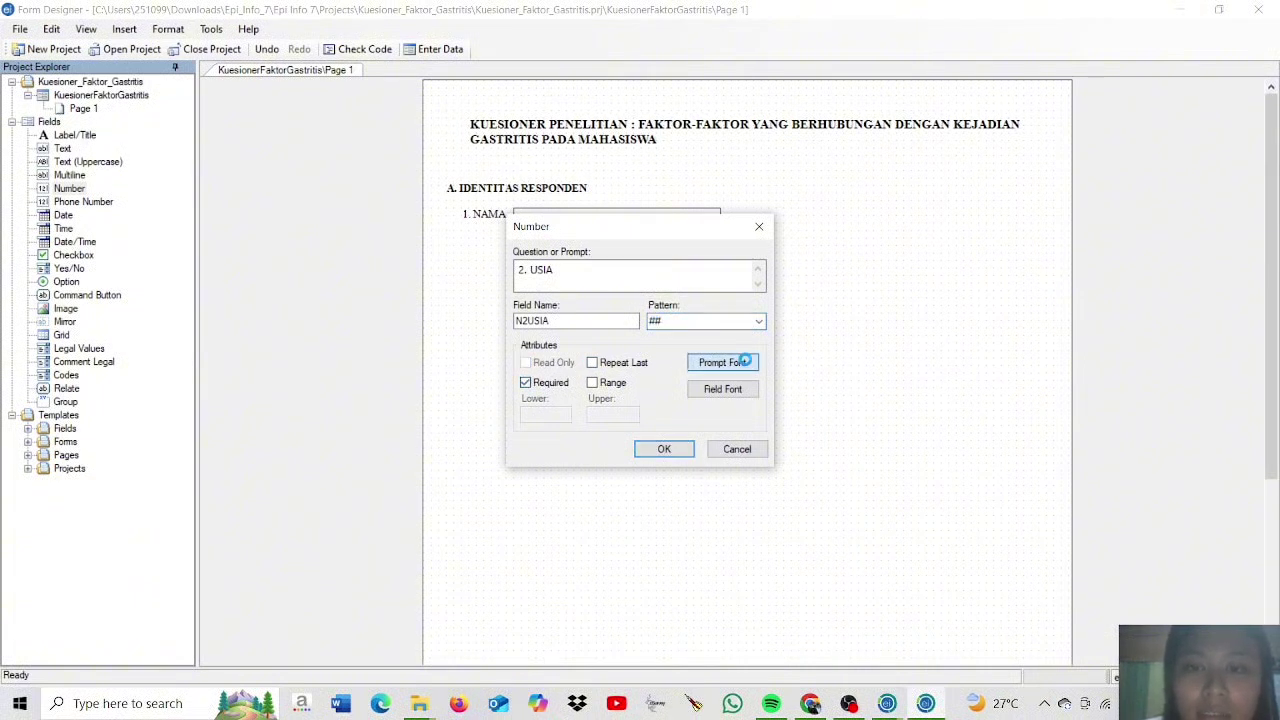
- Set the USIA field's prompt font to Times New Roman and place the field directly below the NAMA field, aligned with it
{"action": "left_click", "coordinate": [742, 364]}
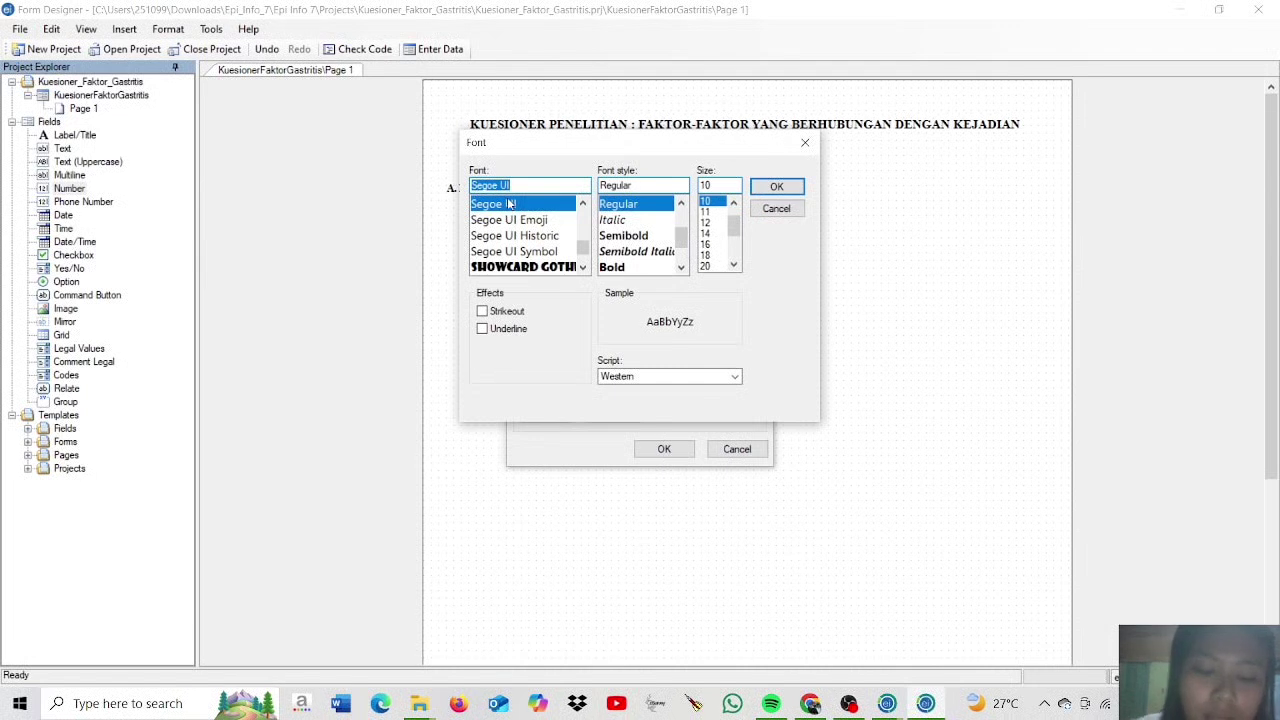
{"action": "key", "text": "Caps_Lock"}
{"action": "type", "text": "t"}
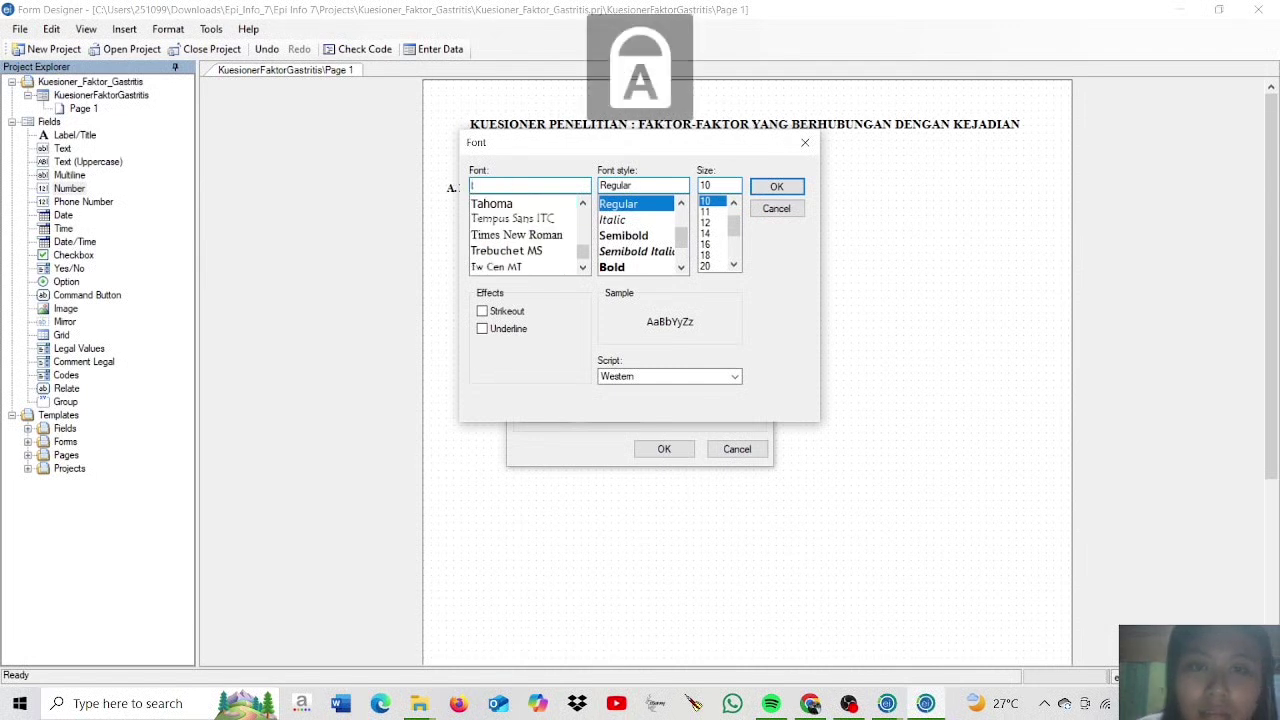
{"action": "left_click", "coordinate": [512, 235]}
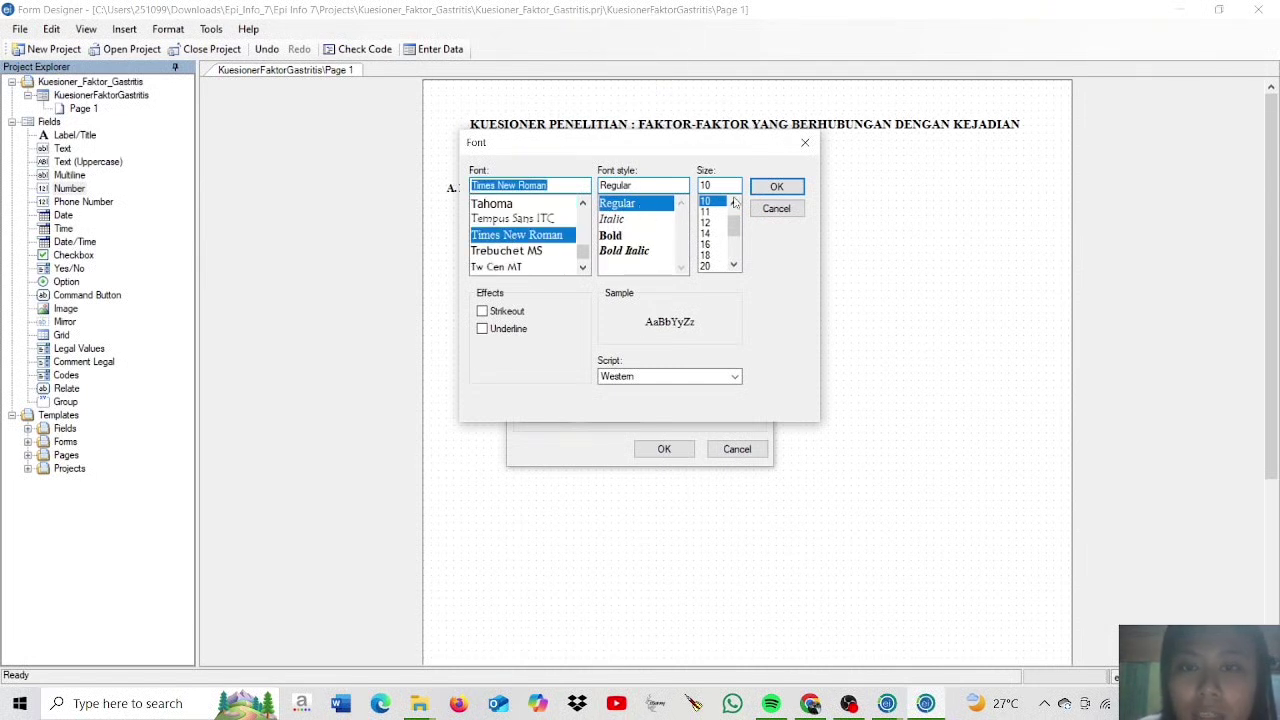
{"action": "left_click", "coordinate": [792, 189]}
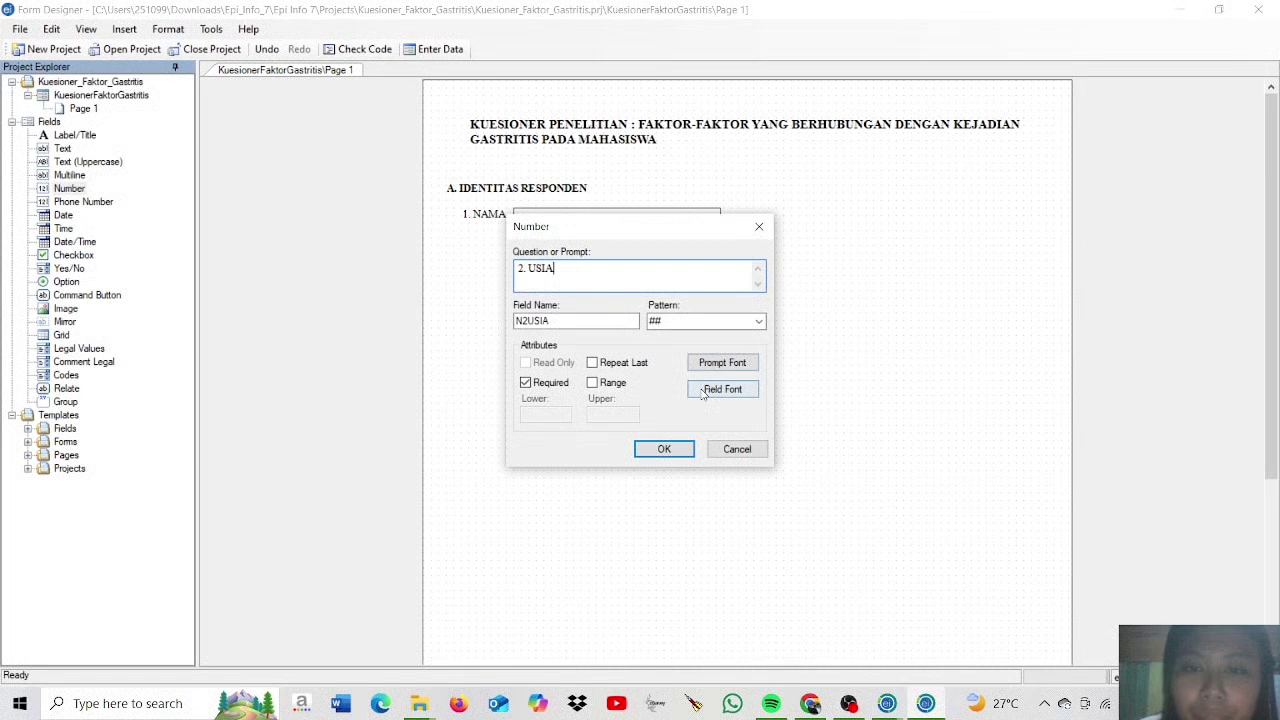
{"action": "left_click", "coordinate": [668, 450]}
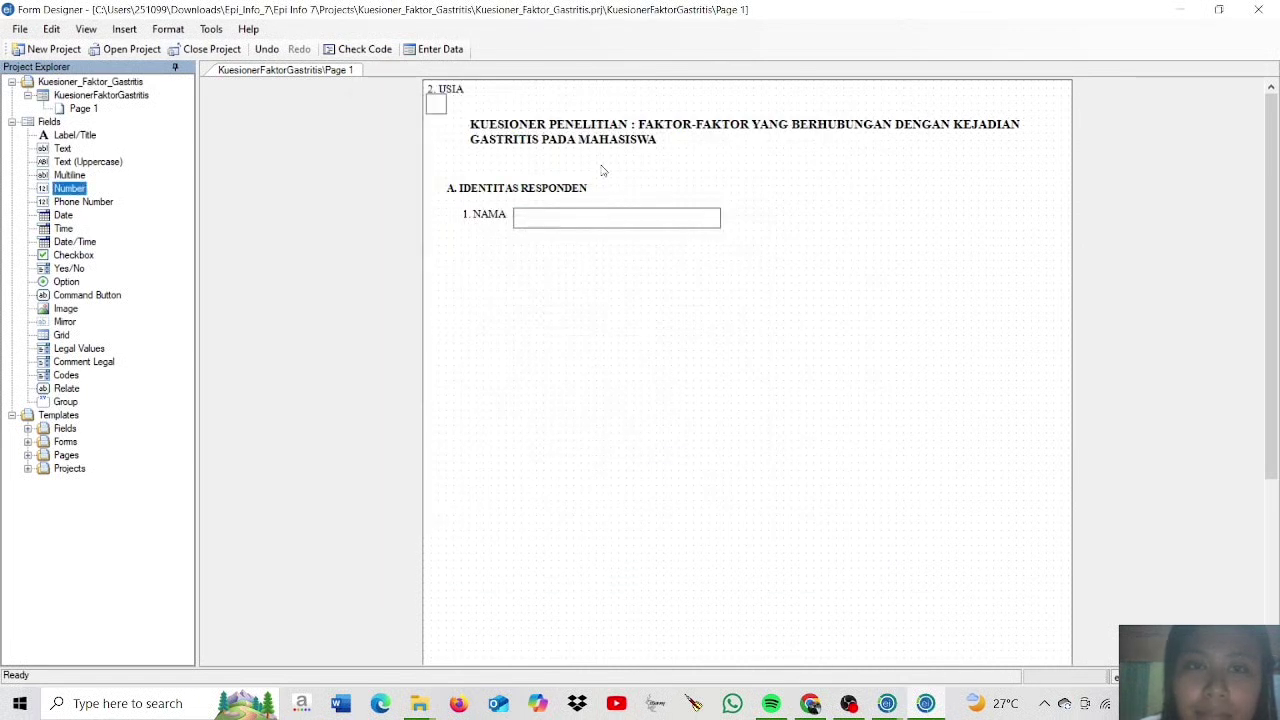
{"action": "mouse_move", "coordinate": [454, 88]}
{"action": "left_mouse_down"}
{"action": "mouse_move", "coordinate": [489, 160]}
{"action": "mouse_move", "coordinate": [523, 300]}
{"action": "mouse_move", "coordinate": [486, 243]}
{"action": "mouse_move", "coordinate": [471, 277]}
{"action": "mouse_move", "coordinate": [523, 249]}
{"action": "left_mouse_up"}
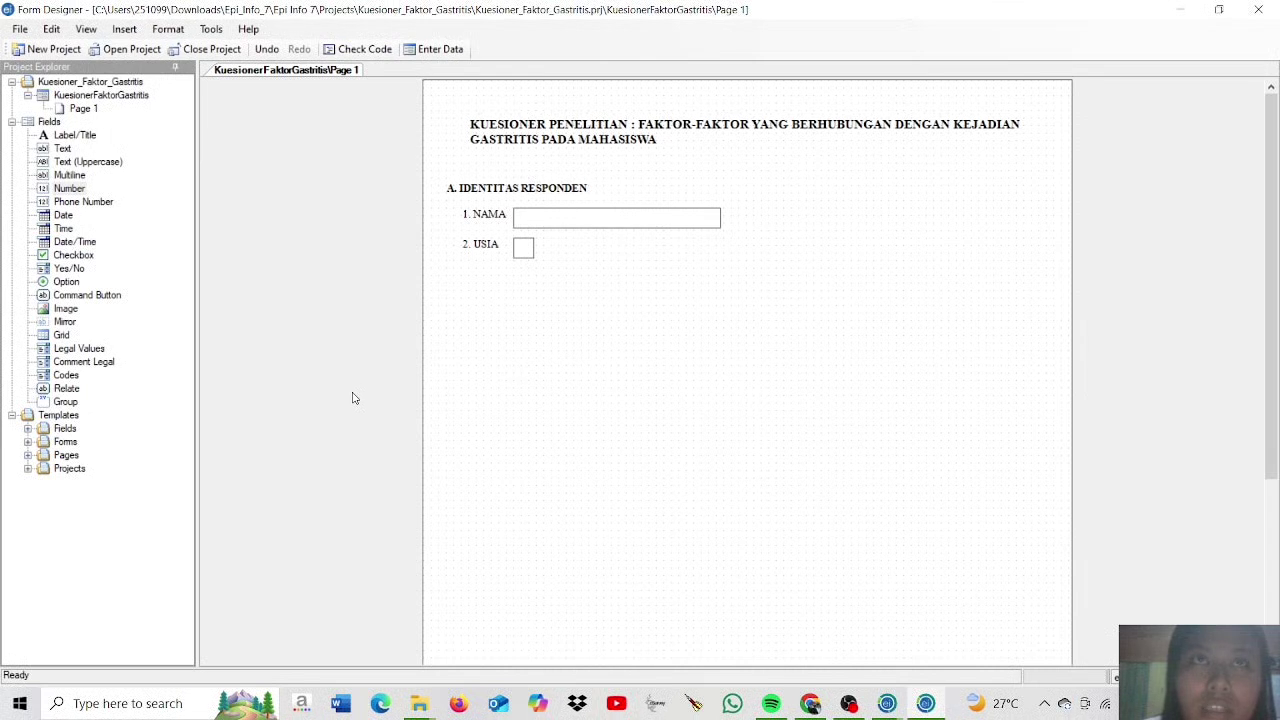
- Start a Legal Values field with the prompt "Jenis Kelamin", accepting the suggested field name
{"action": "double_click", "coordinate": [72, 353]}
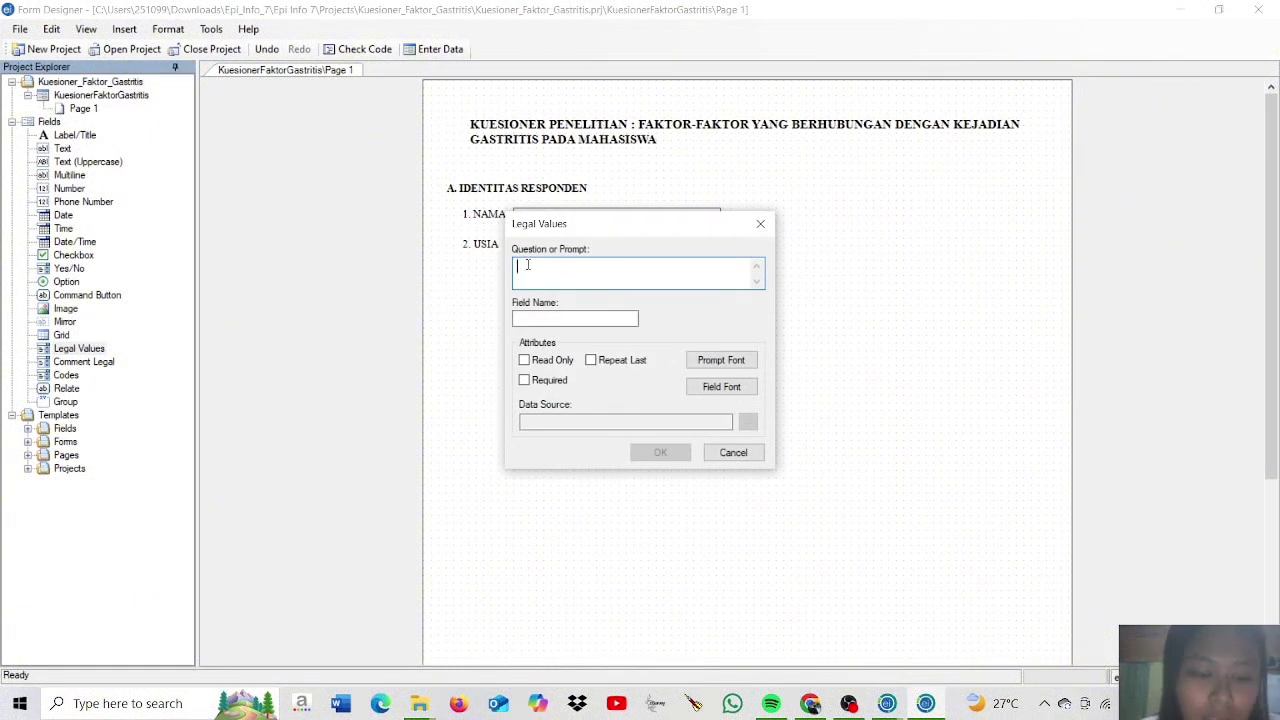
{"action": "key", "text": "Caps_Lock"}
{"action": "type", "text": "J"}
{"action": "key", "text": "Caps_Lock"}
{"action": "type", "text": "enis Kelamin"}
{"action": "left_click", "coordinate": [560, 318]}
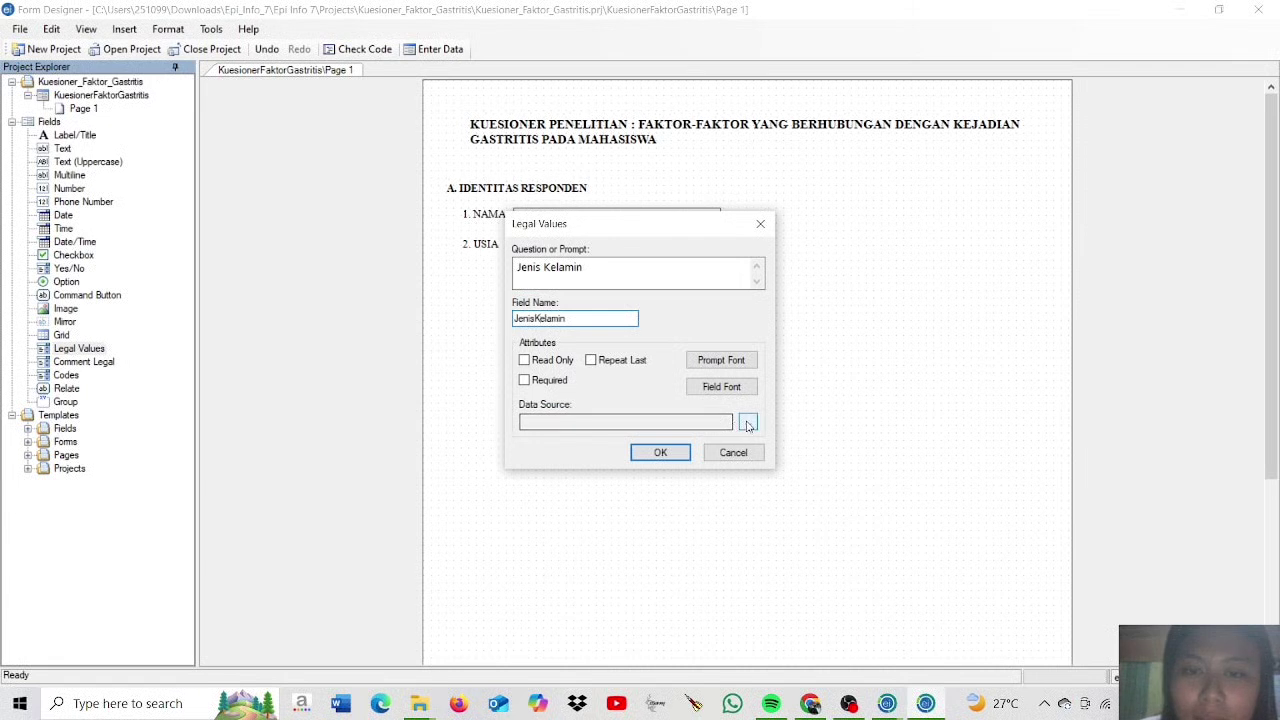
- Create a new data source for the Jenis Kelamin field with the values "Laki-Laki" and "Perempuan"
{"action": "left_click", "coordinate": [747, 423]}
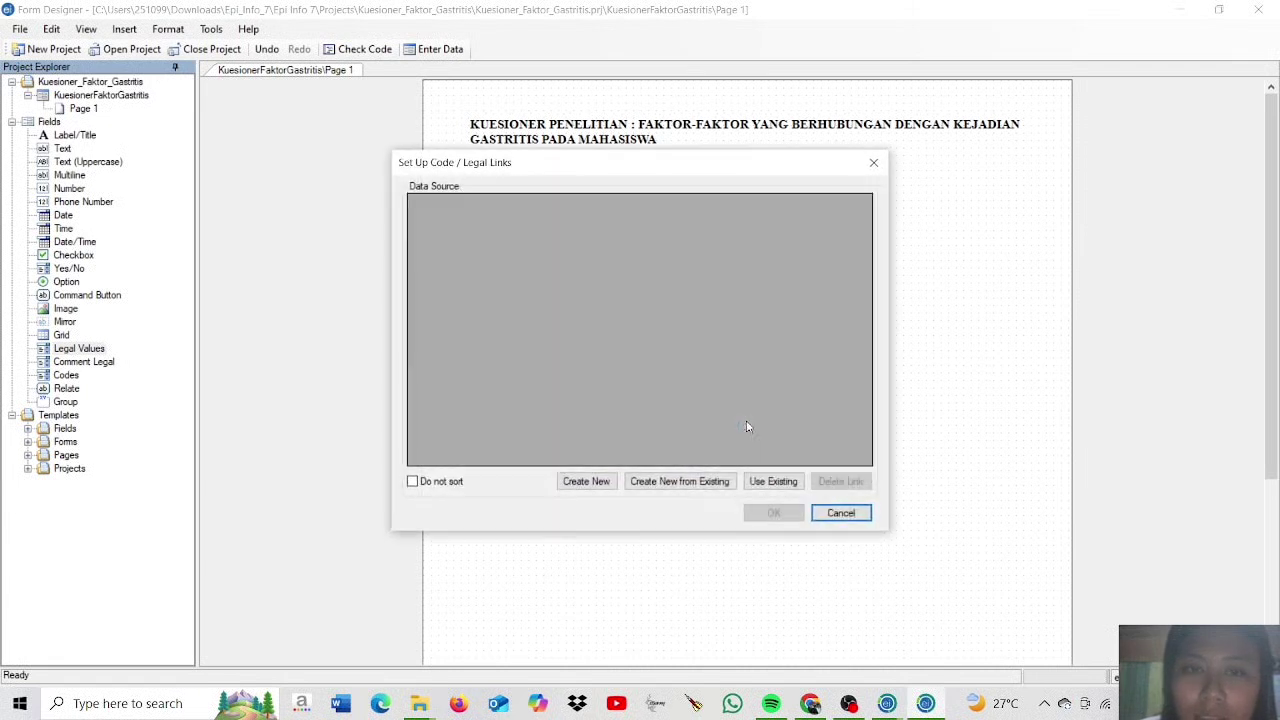
{"action": "left_click", "coordinate": [586, 482]}
{"action": "left_click", "coordinate": [490, 224]}
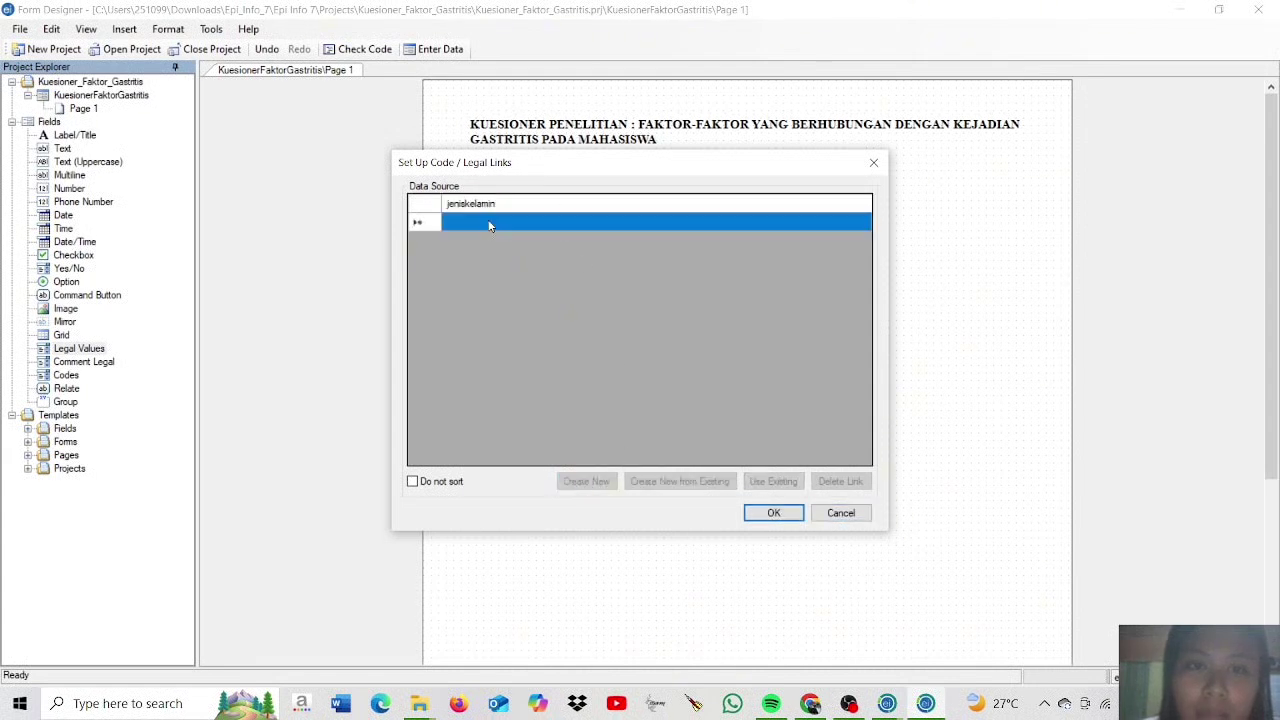
{"action": "left_click", "coordinate": [489, 222]}
{"action": "key", "text": "Caps_Lock"}
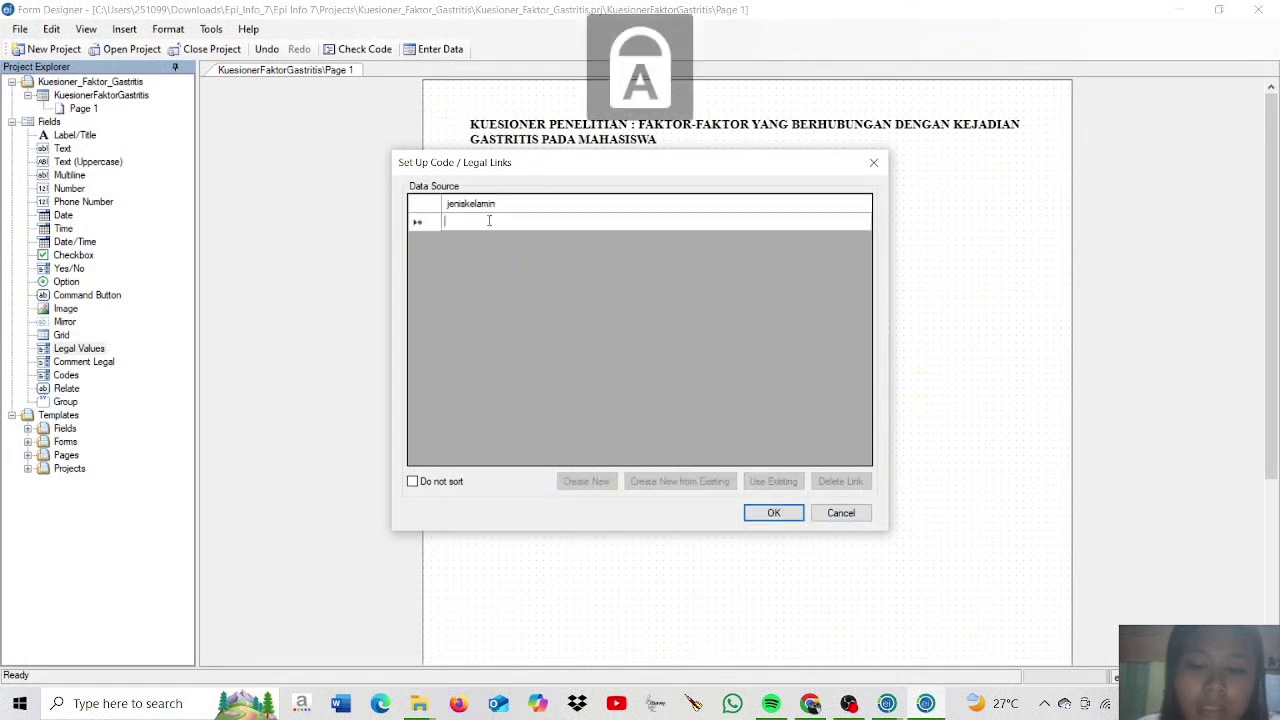
{"action": "type", "text": "L"}
{"action": "key", "text": "Caps_Lock"}
{"action": "type", "text": "aki-"}
{"action": "key", "text": "Caps_Lock"}
{"action": "type", "text": "L"}
{"action": "key", "text": "Caps_Lock"}
{"action": "type", "text": "aki"}
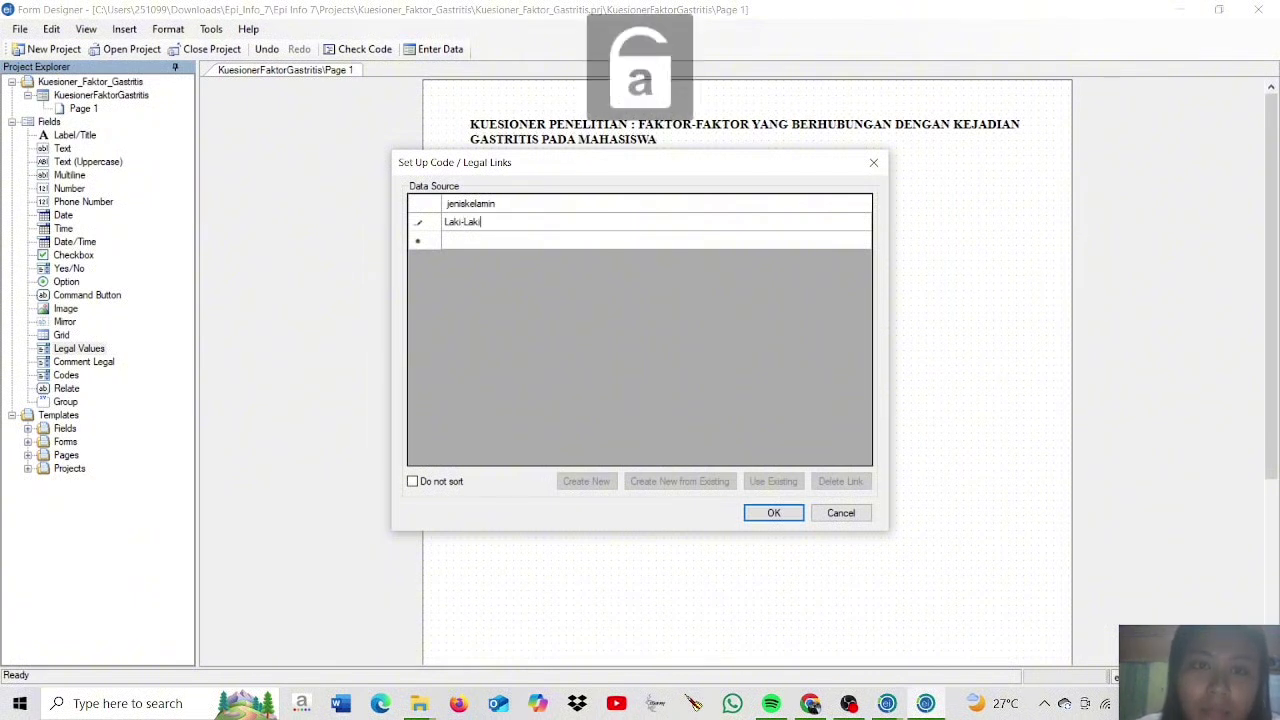
{"action": "left_click", "coordinate": [483, 248]}
{"action": "key", "text": "Caps_Lock"}
{"action": "type", "text": "P"}
{"action": "key", "text": "Caps_Lock"}
{"action": "type", "text": "erempuan"}
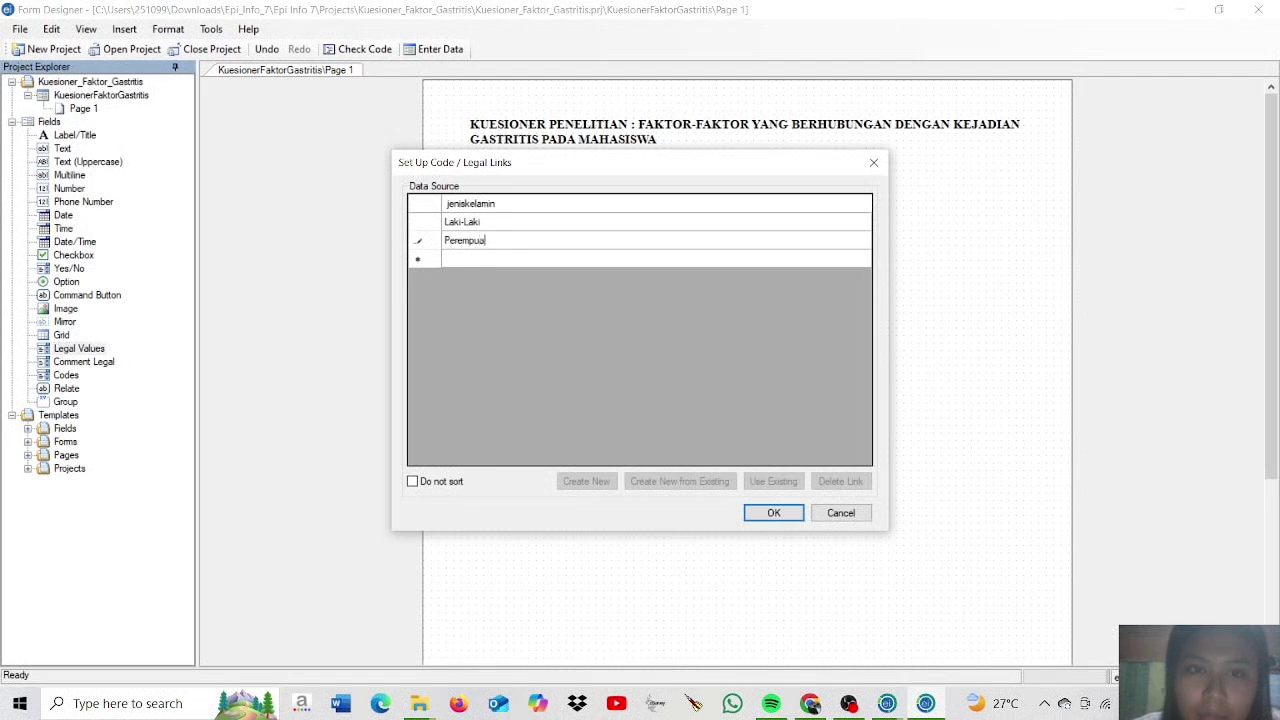
{"action": "left_click", "coordinate": [773, 514]}
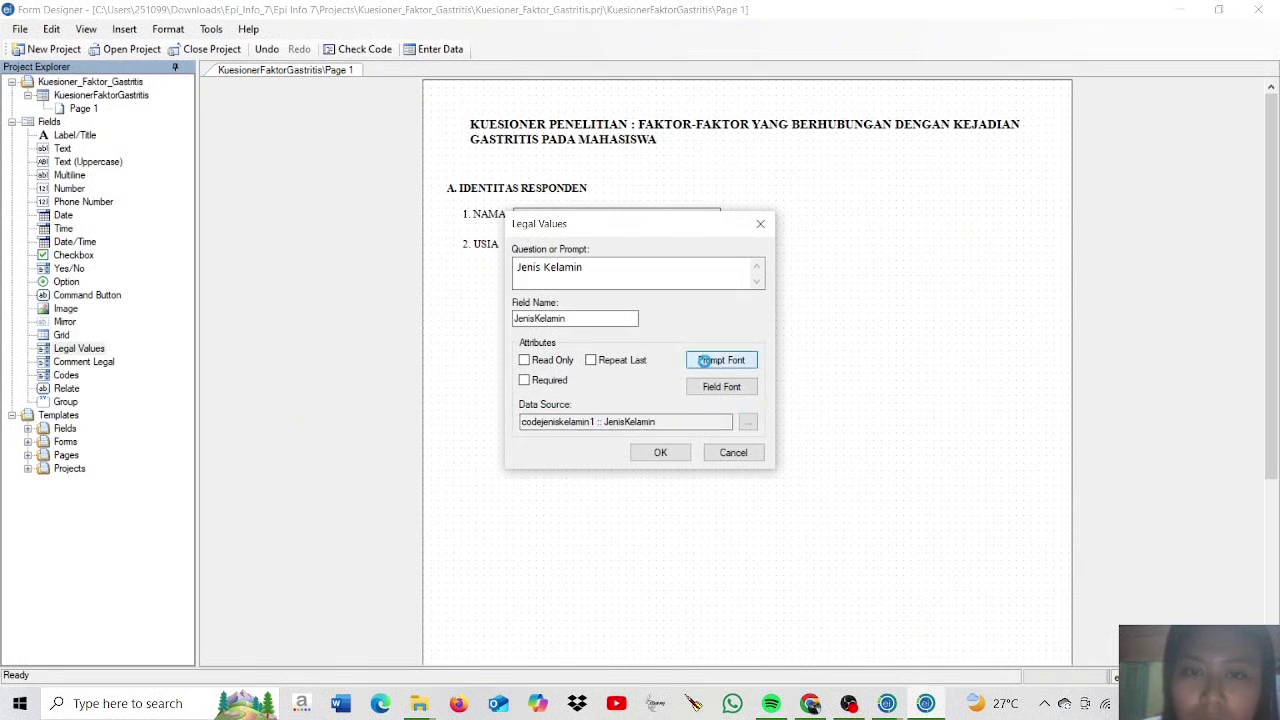
- Set the prompt font of the Jenis Kelamin field to Times New Roman
{"action": "left_click", "coordinate": [707, 365]}
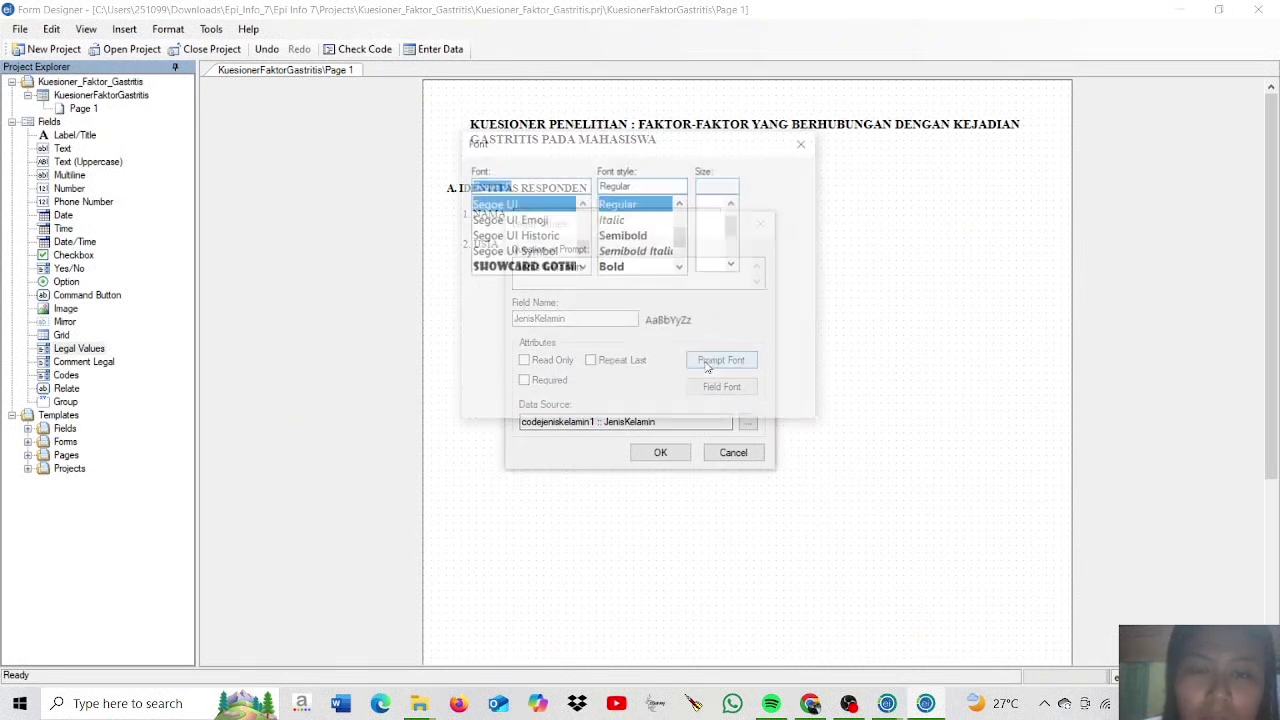
{"action": "key", "text": "Caps_Lock"}
{"action": "type", "text": "T"}
{"action": "key", "text": "Caps_Lock"}
{"action": "left_click", "coordinate": [531, 237]}
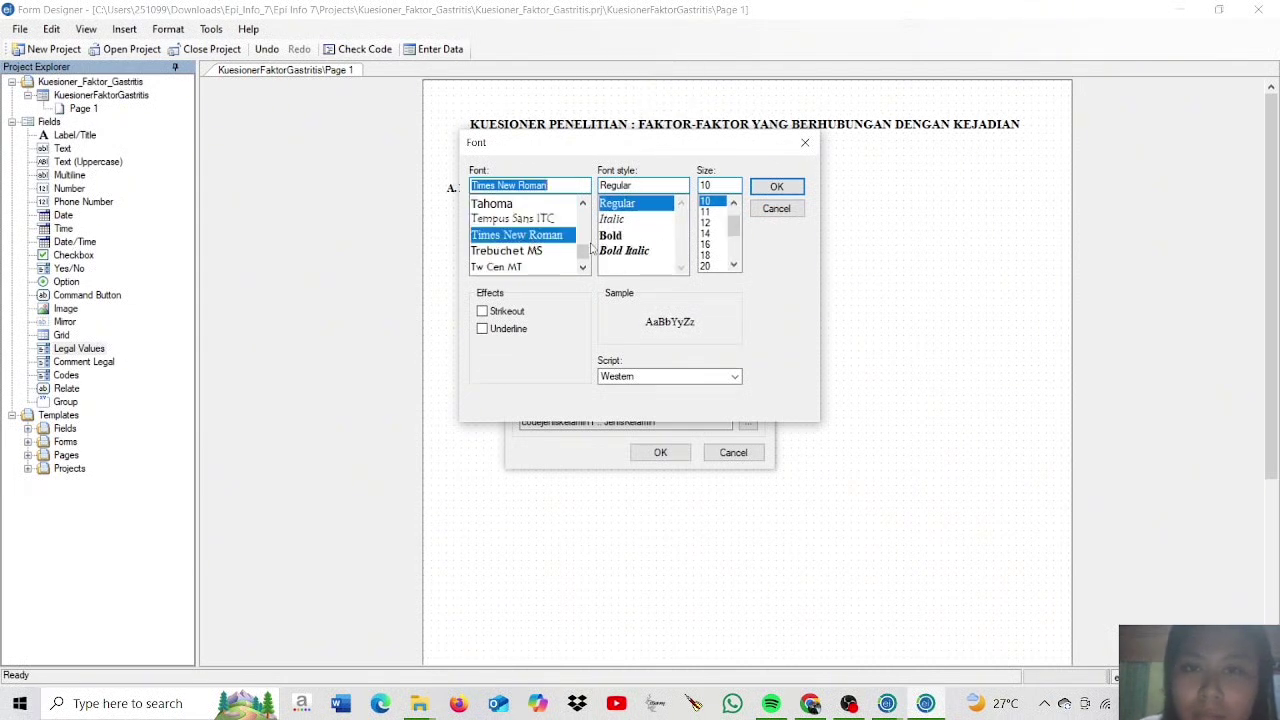
{"action": "left_click", "coordinate": [777, 187]}
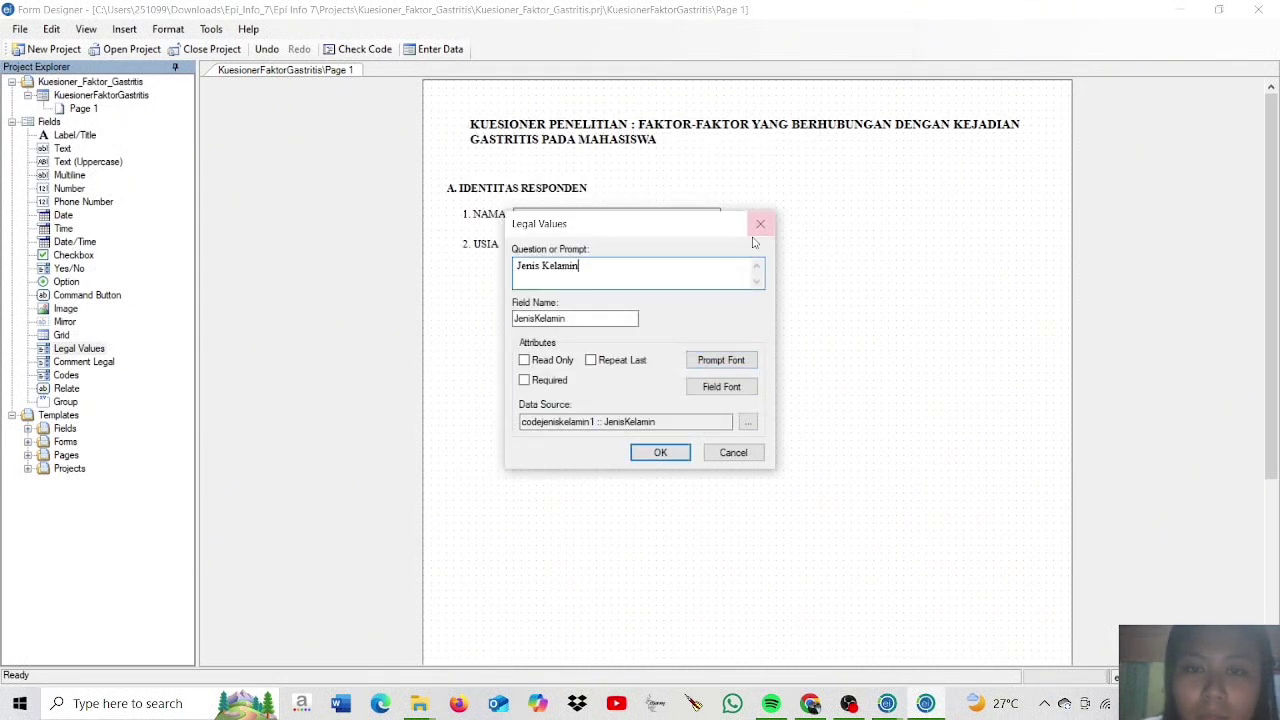
- Make the Jenis Kelamin field required and place it below the USIA field, aligned with the prompts above
{"action": "left_click", "coordinate": [538, 381]}
{"action": "left_click", "coordinate": [657, 452]}
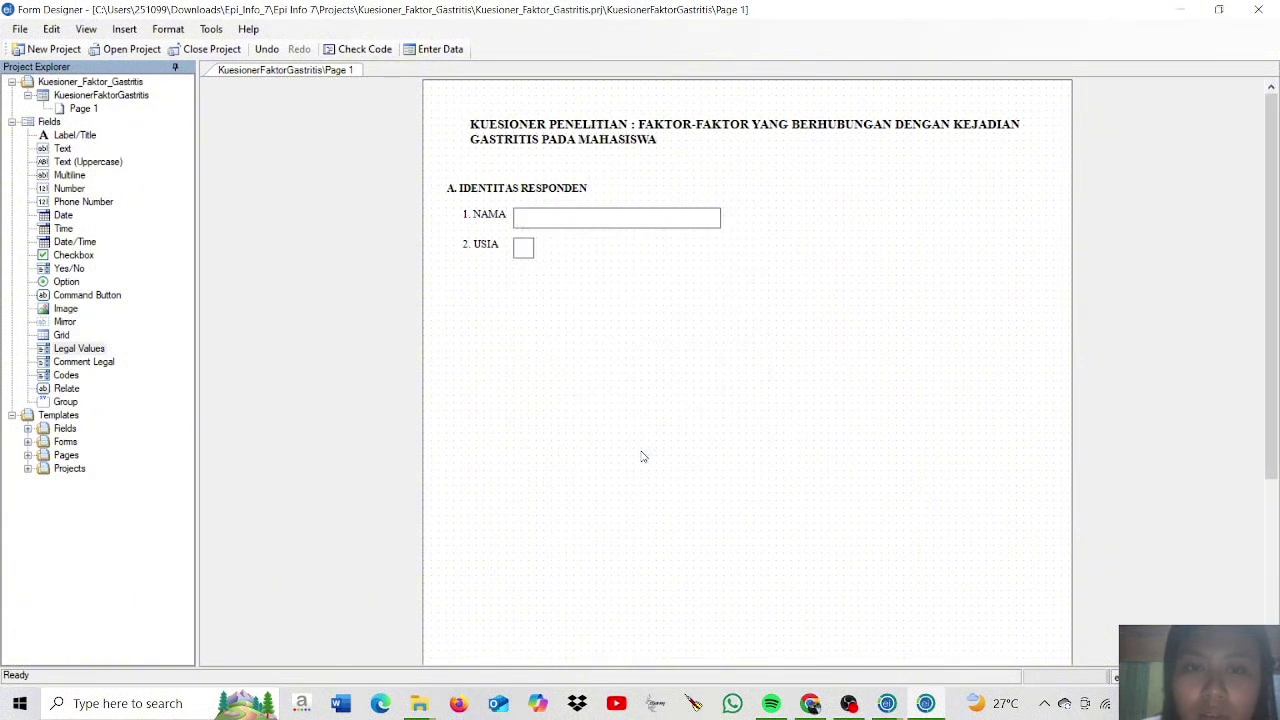
{"action": "left_click_drag", "start_coordinate": [459, 99], "coordinate": [489, 276]}
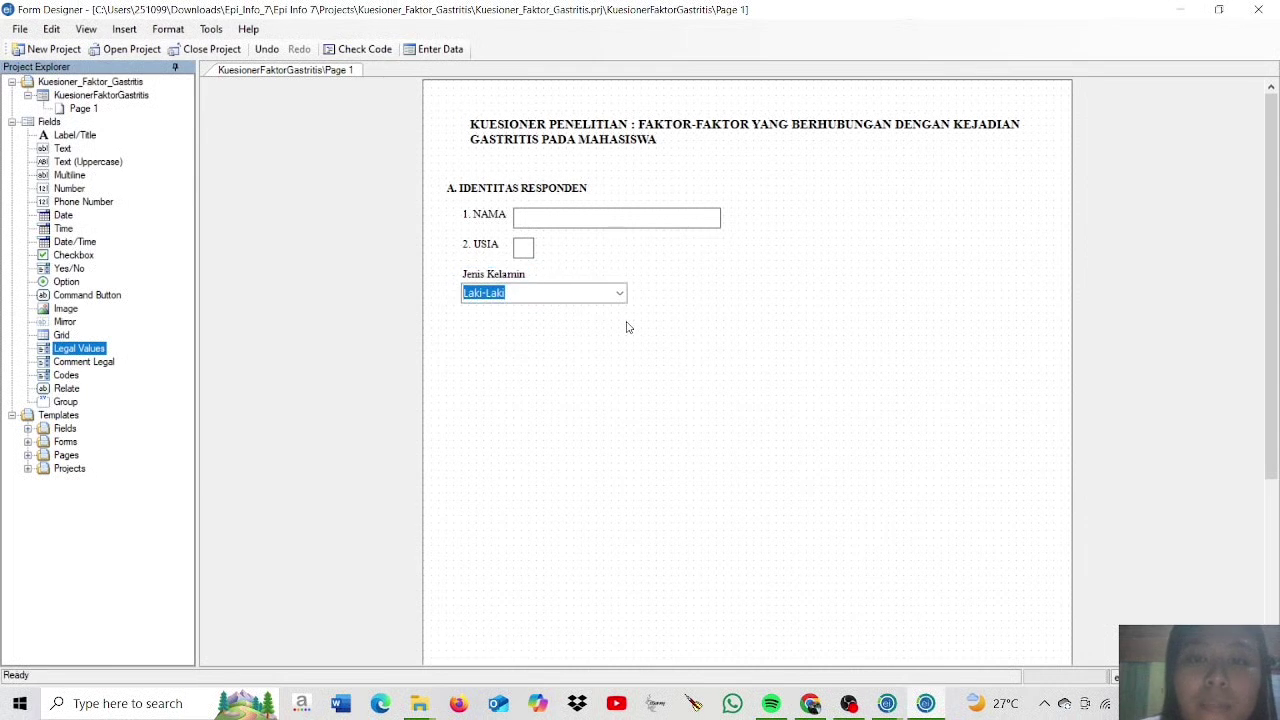
{"action": "left_click", "coordinate": [595, 318]}
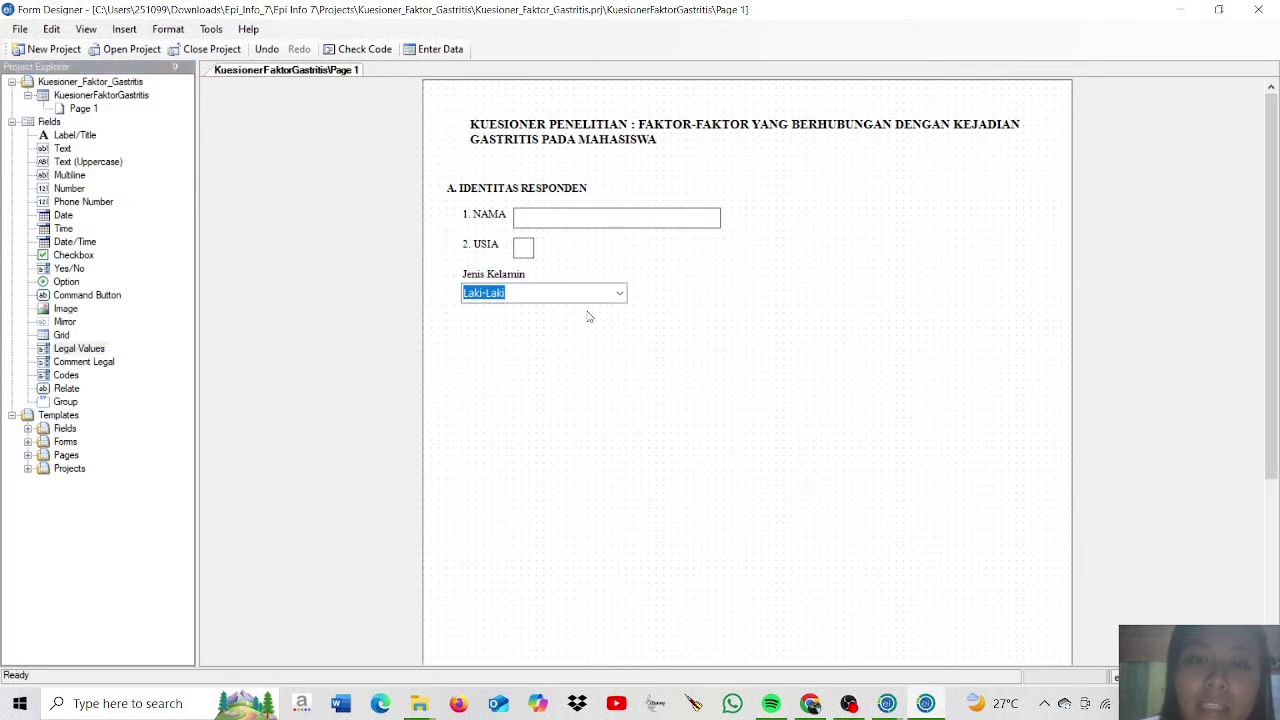
- Change the gender field's prompt to "3. JENIS KELAMIN"
{"action": "right_click", "coordinate": [512, 276]}
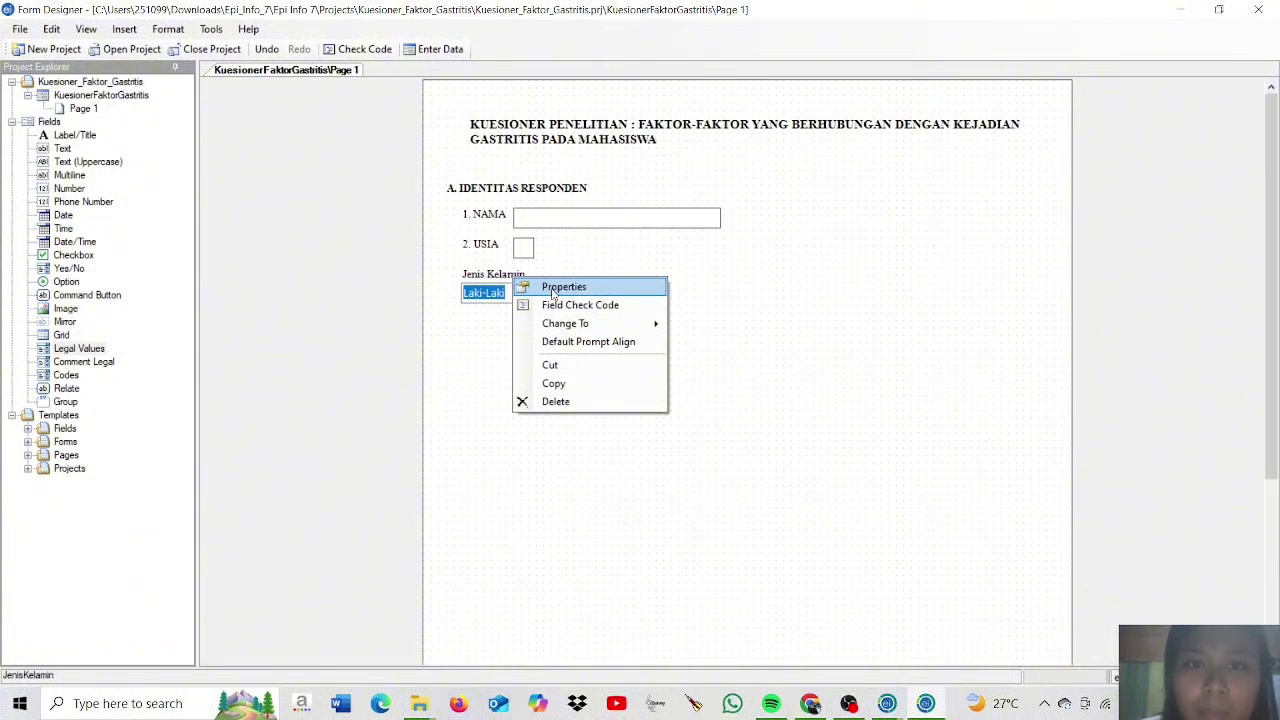
{"action": "left_click", "coordinate": [552, 291]}
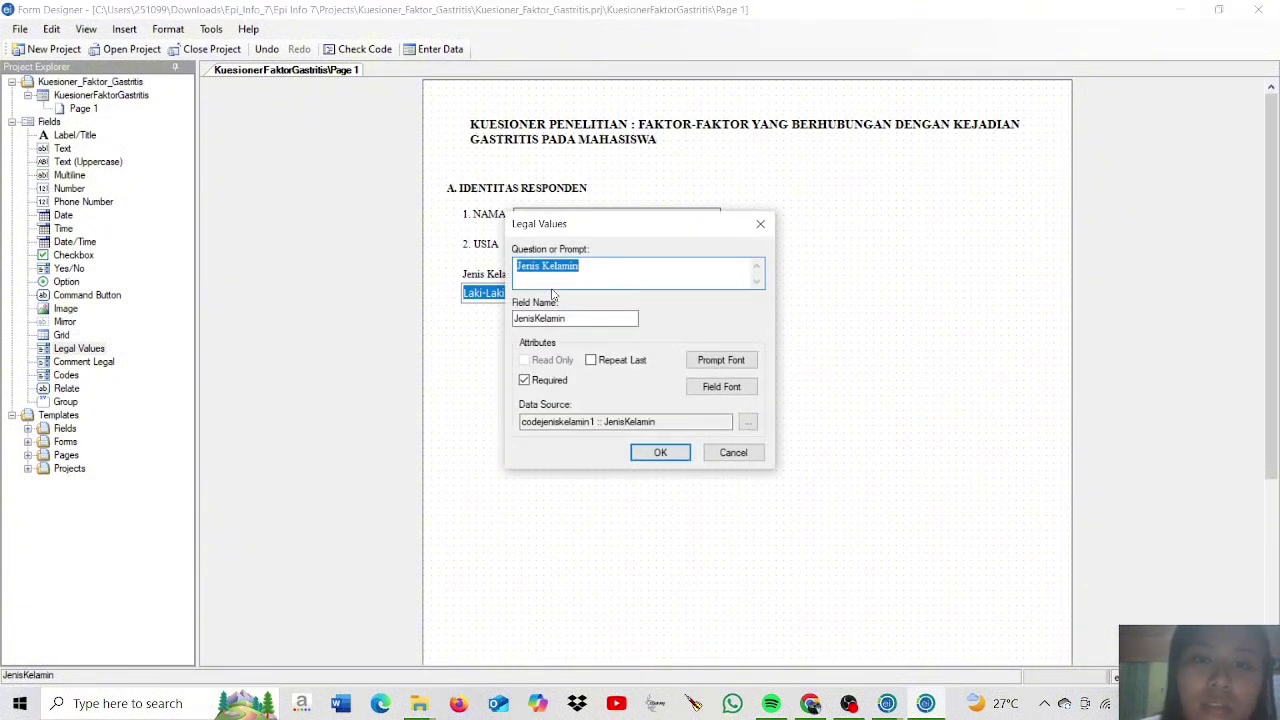
{"action": "left_click", "coordinate": [517, 266]}
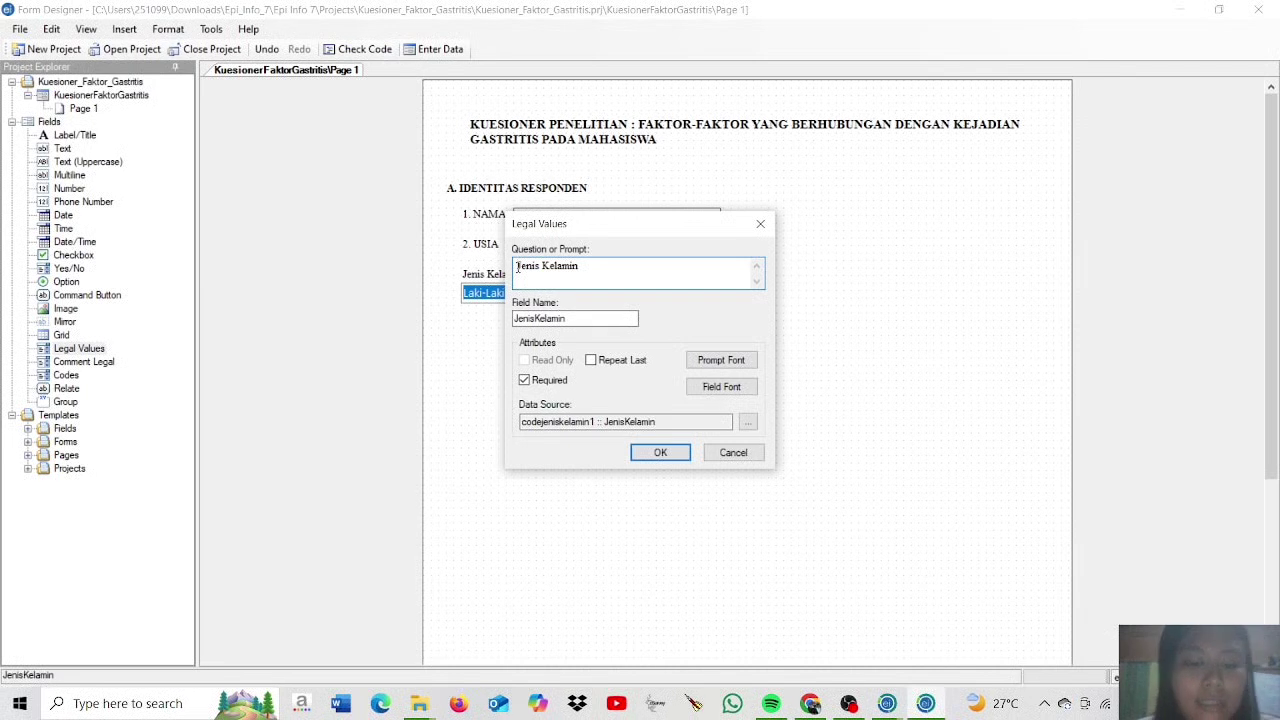
{"action": "type", "text": "3."}
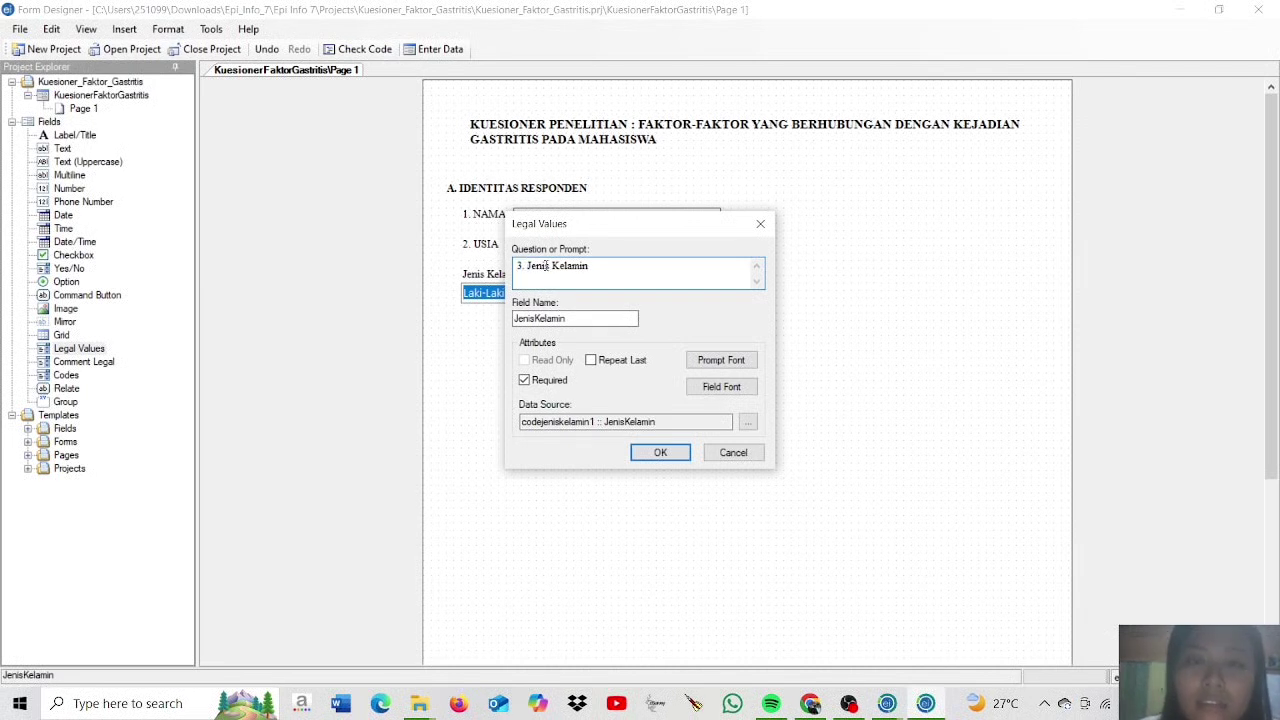
{"action": "left_click_drag", "start_coordinate": [587, 266], "coordinate": [530, 266]}
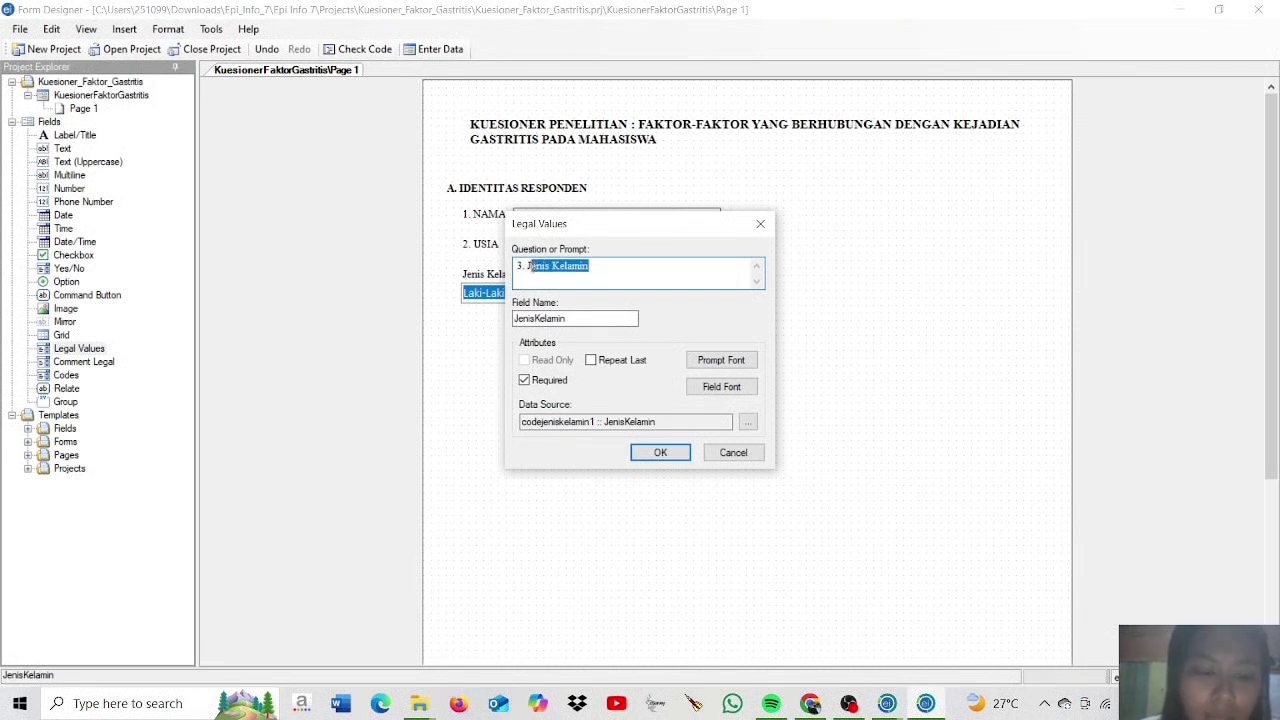
{"action": "key", "text": "Caps_Lock"}
{"action": "type", "text": "ENIS KELAMIN"}
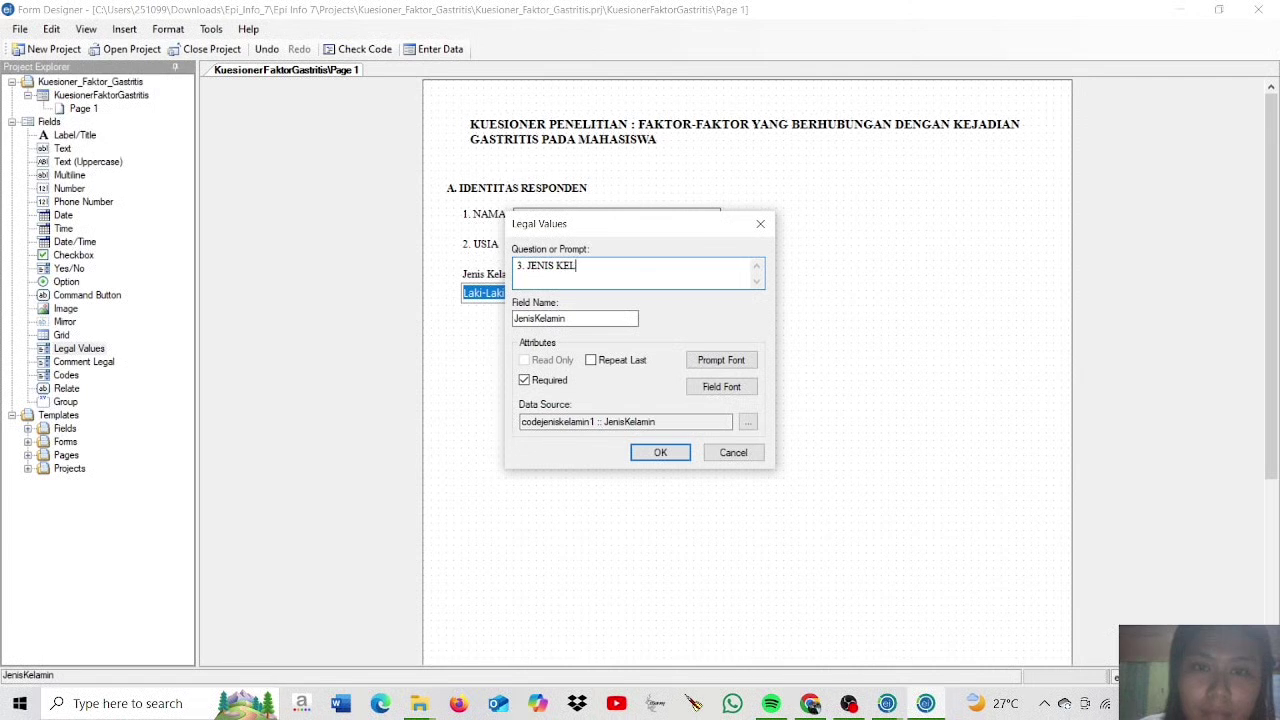
- Set the field font of the JENIS KELAMIN field to Times New Roman and apply the field changes
{"action": "left_click", "coordinate": [722, 387]}
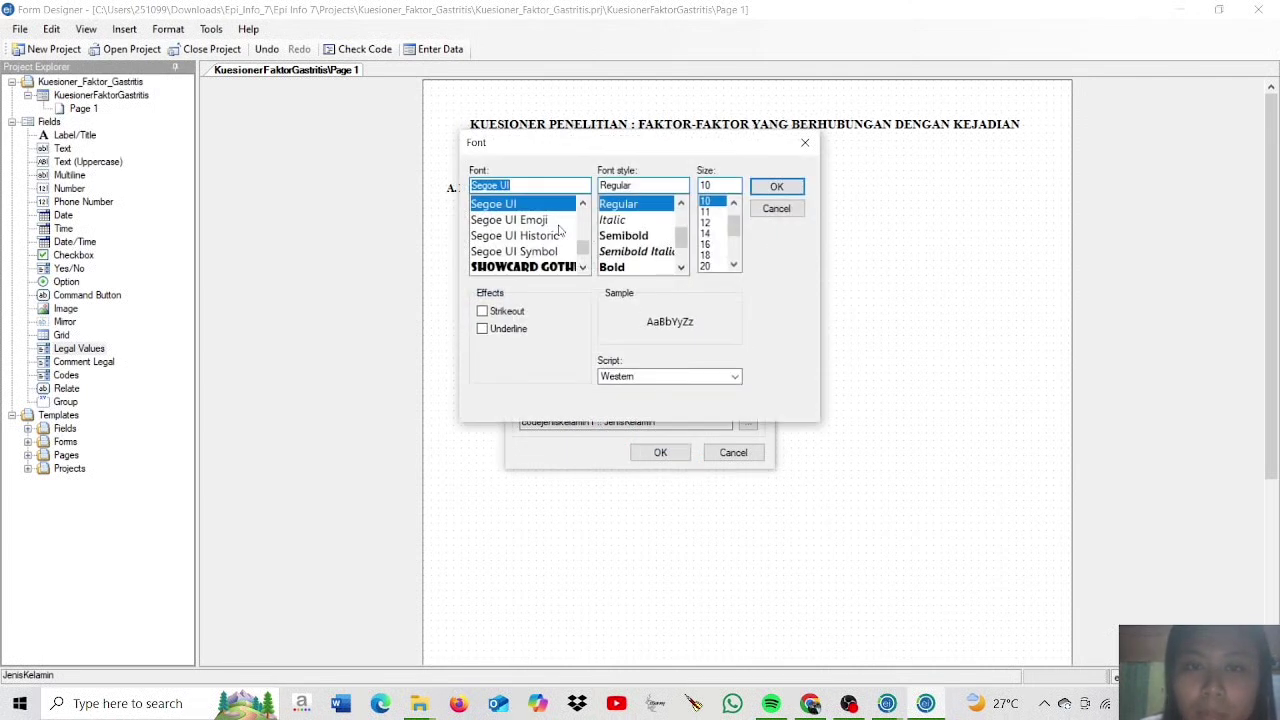
{"action": "type", "text": "T"}
{"action": "left_click", "coordinate": [535, 235]}
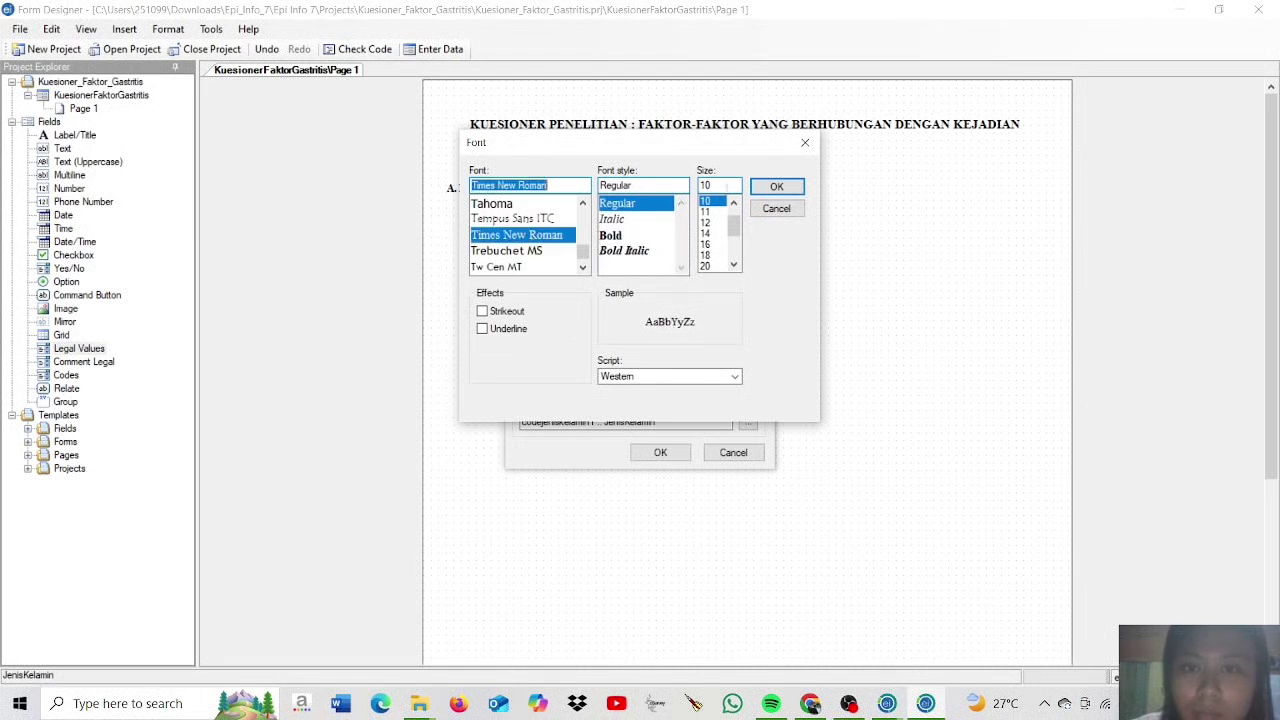
{"action": "left_click", "coordinate": [792, 192]}
{"action": "left_click", "coordinate": [660, 452]}
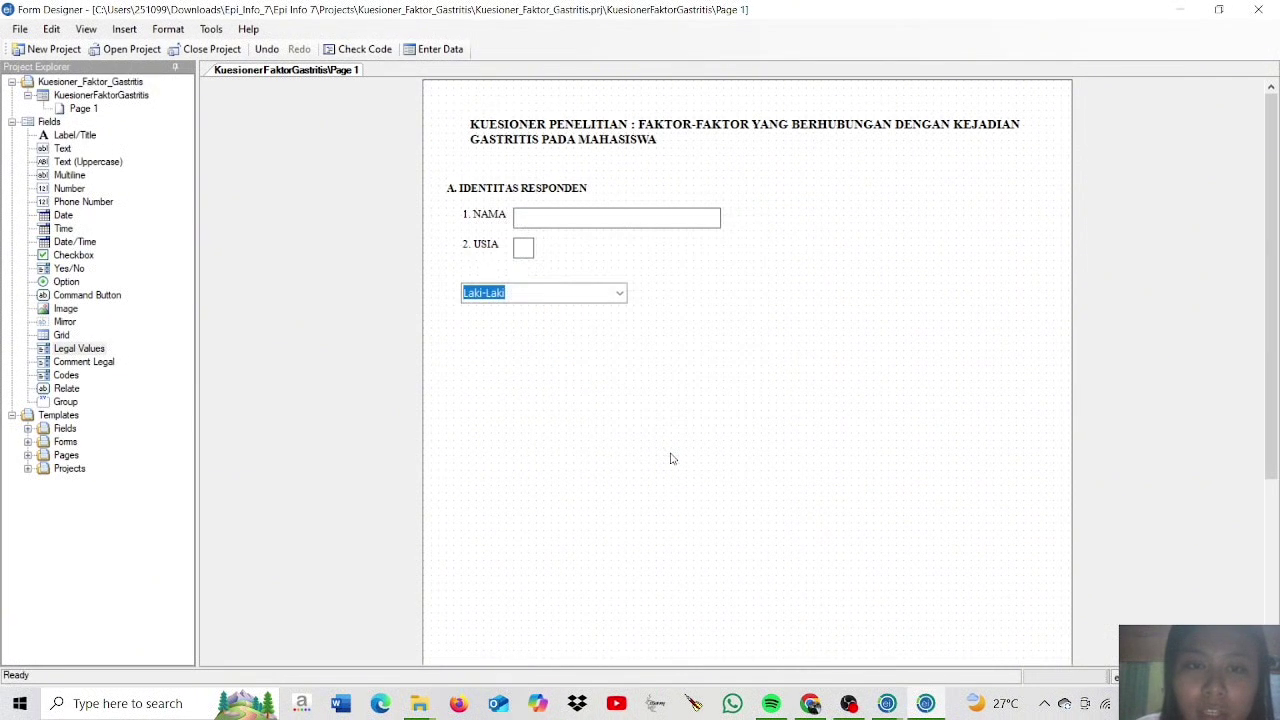
- Place the JENIS KELAMIN answer box on the same line as its prompt and check its list of choices
{"action": "left_click", "coordinate": [623, 289]}
{"action": "mouse_move", "coordinate": [623, 289]}
{"action": "left_mouse_down"}
{"action": "mouse_move", "coordinate": [574, 291]}
{"action": "mouse_move", "coordinate": [633, 280]}
{"action": "left_mouse_up"}
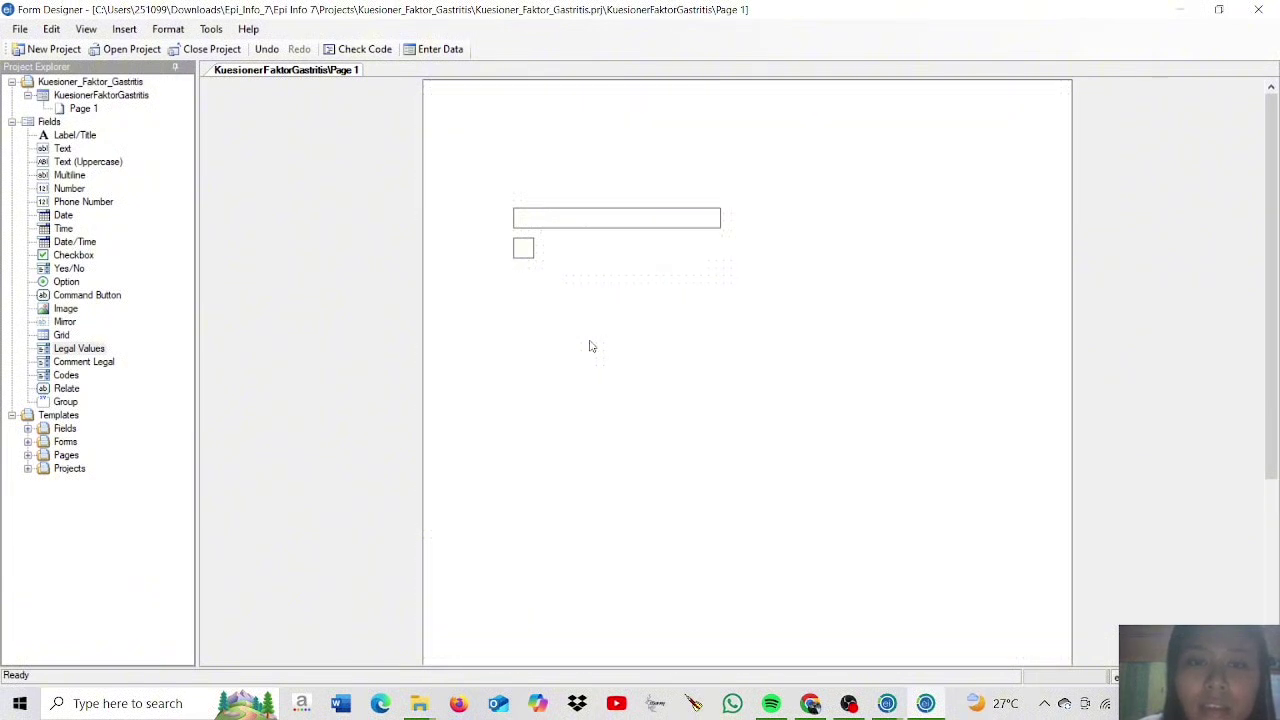
{"action": "left_click", "coordinate": [728, 278]}
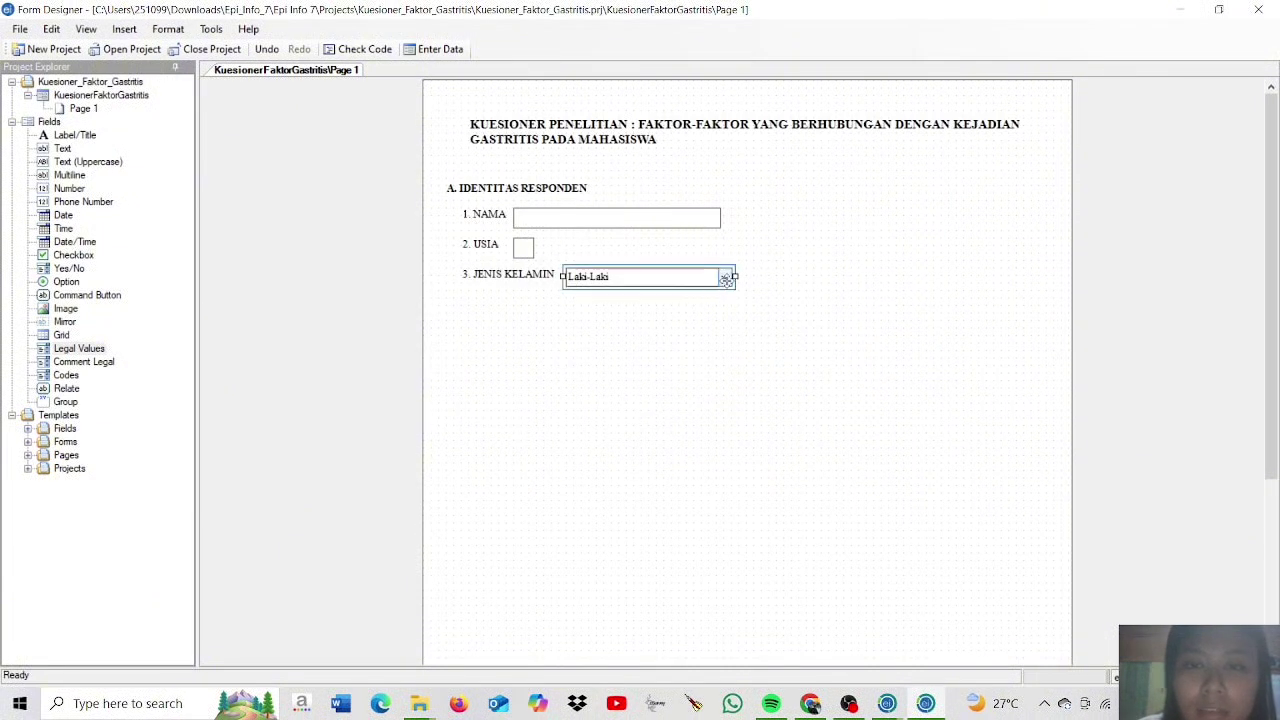
{"action": "left_click", "coordinate": [726, 279]}
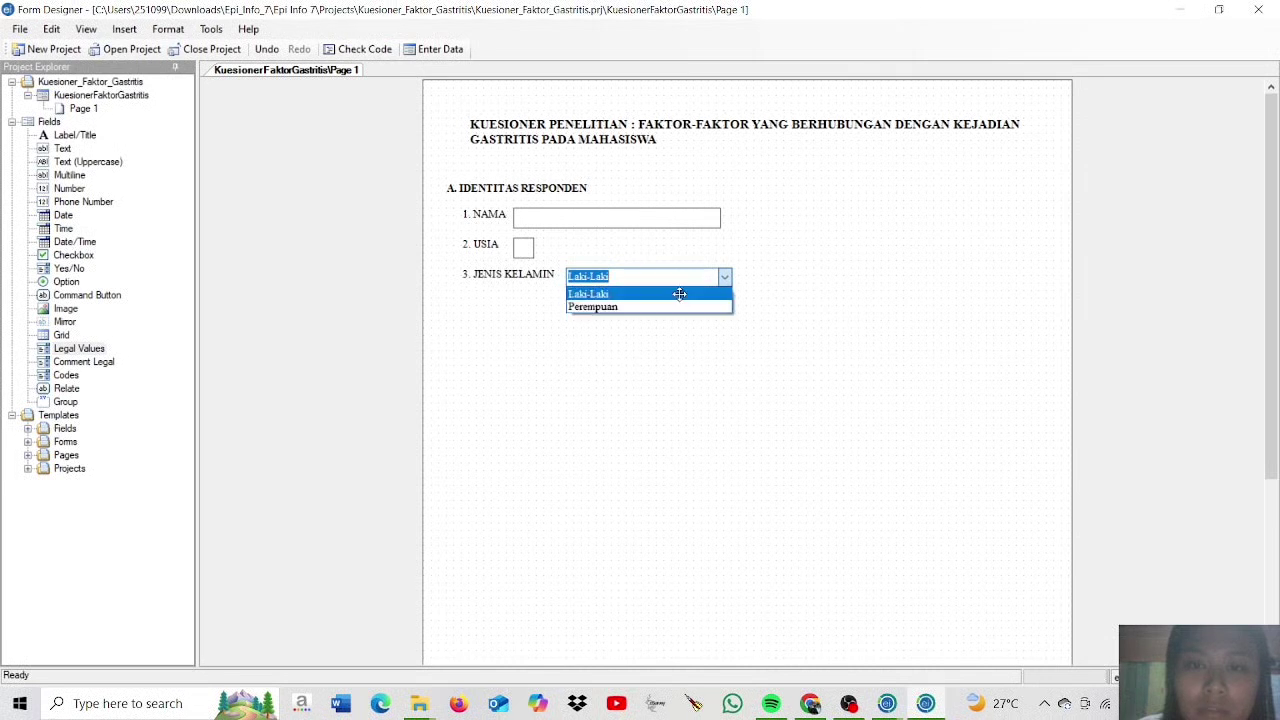
{"action": "left_click", "coordinate": [796, 280]}
{"action": "left_click", "coordinate": [499, 401]}
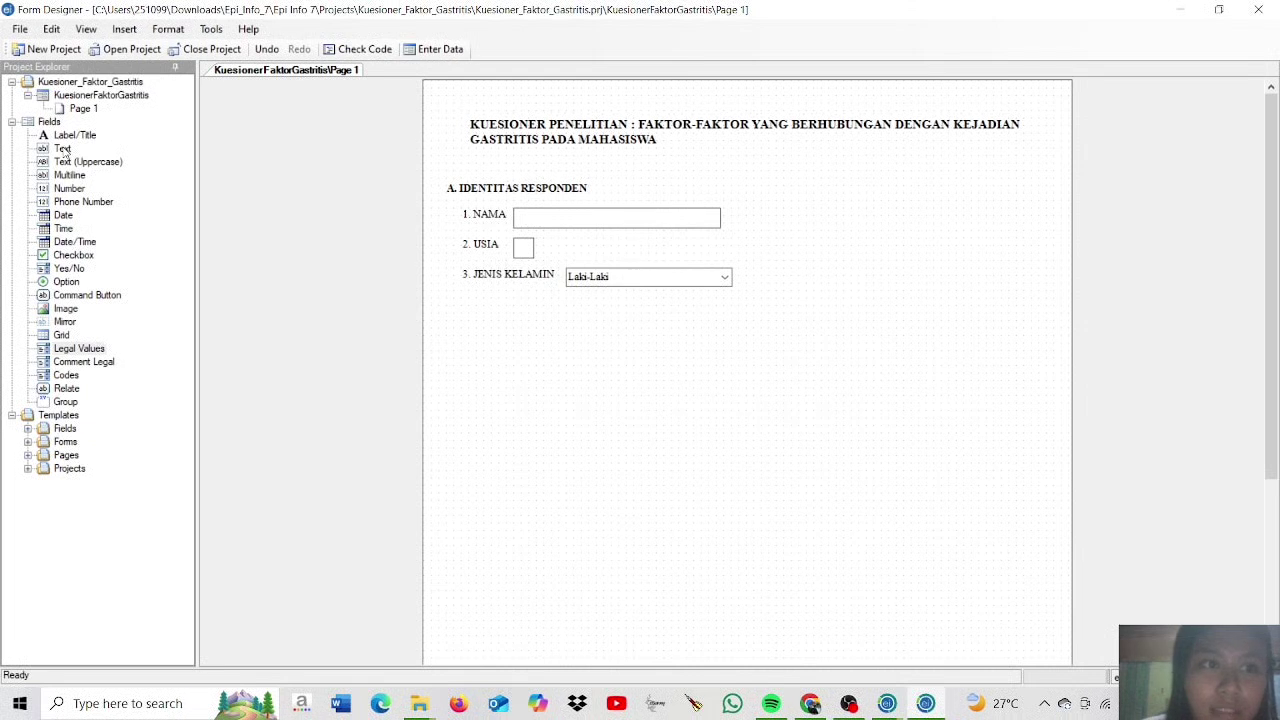
- Start a new Text field with the prompt "4. PROGRAM STUDI", accepting the suggested field name
{"action": "left_click", "coordinate": [62, 150]}
{"action": "left_click", "coordinate": [557, 344]}
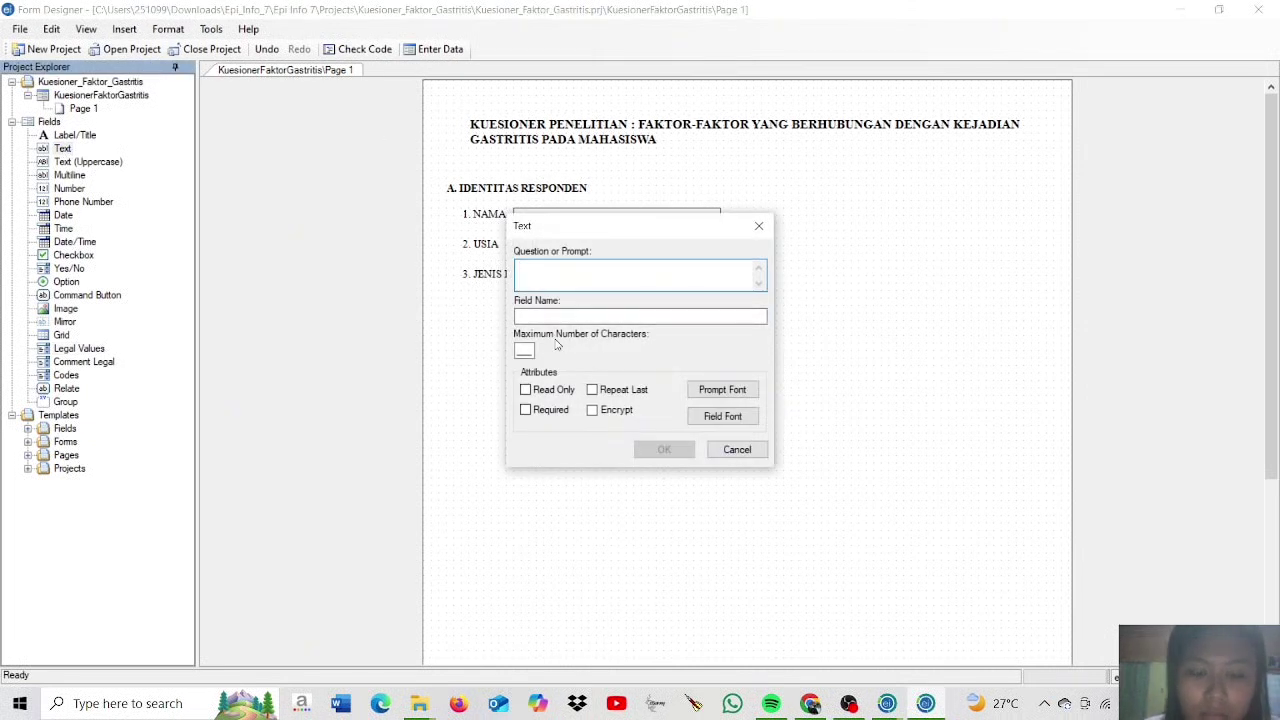
{"action": "type", "text": "4."}
{"action": "key", "text": "Caps_Lock"}
{"action": "type", "text": "prog"}
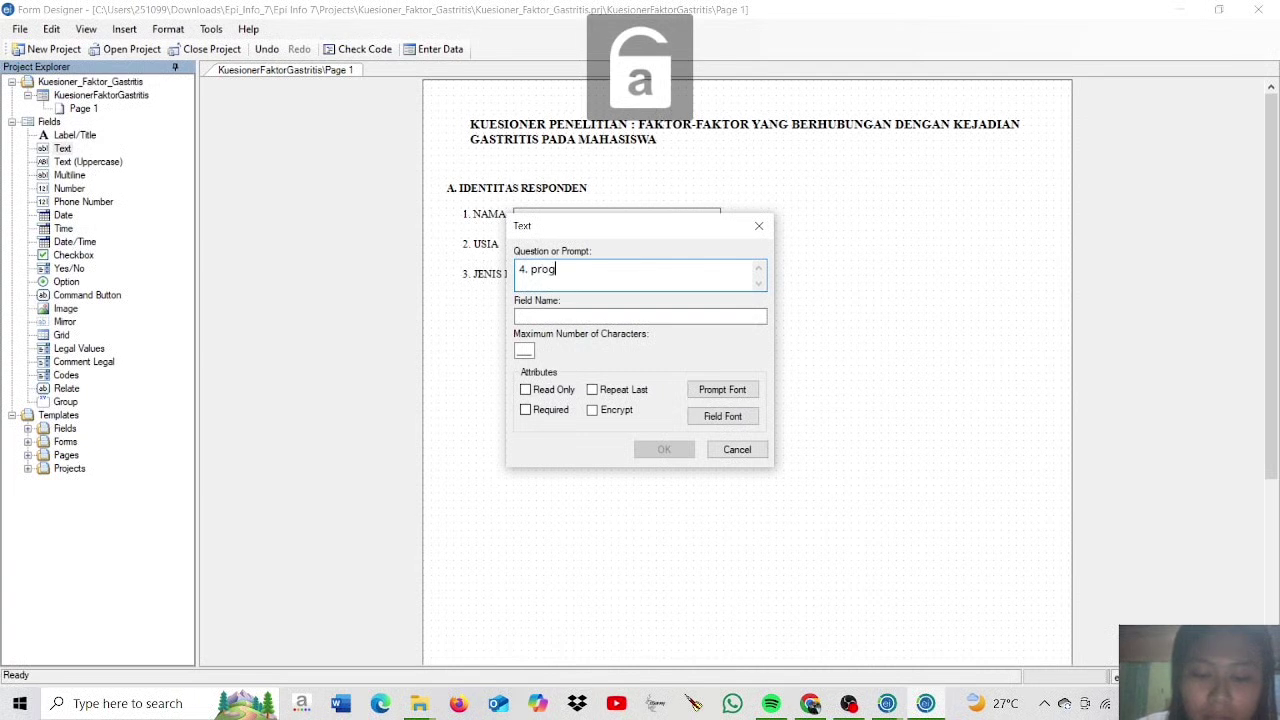
{"action": "type", "text": "ram stud"}
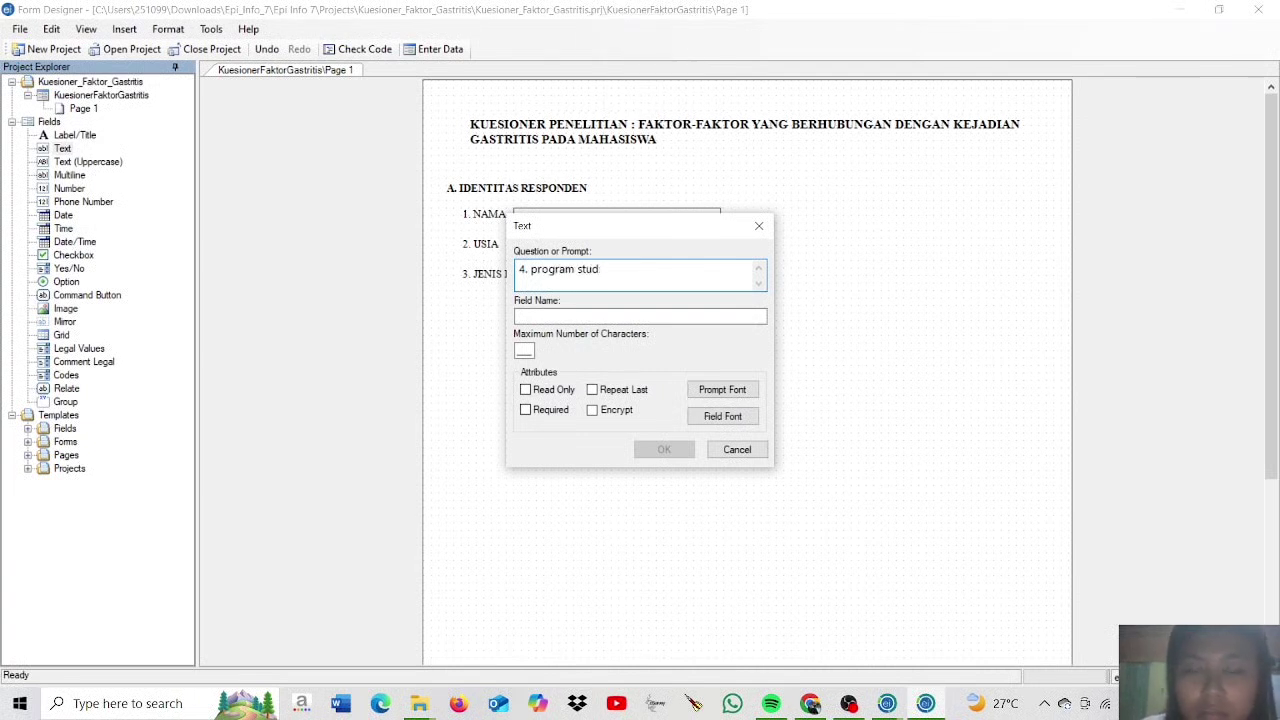
{"action": "key", "text": "BackSpace"}
{"action": "key", "text": "BackSpace"}
{"action": "key", "text": "BackSpace"}
{"action": "key", "text": "BackSpace"}
{"action": "key", "text": "BackSpace"}
{"action": "key", "text": "BackSpace"}
{"action": "key", "text": "BackSpace"}
{"action": "key", "text": "BackSpace"}
{"action": "key", "text": "BackSpace"}
{"action": "key", "text": "Caps_Lock"}
{"action": "type", "text": "PROGRAM STU"}
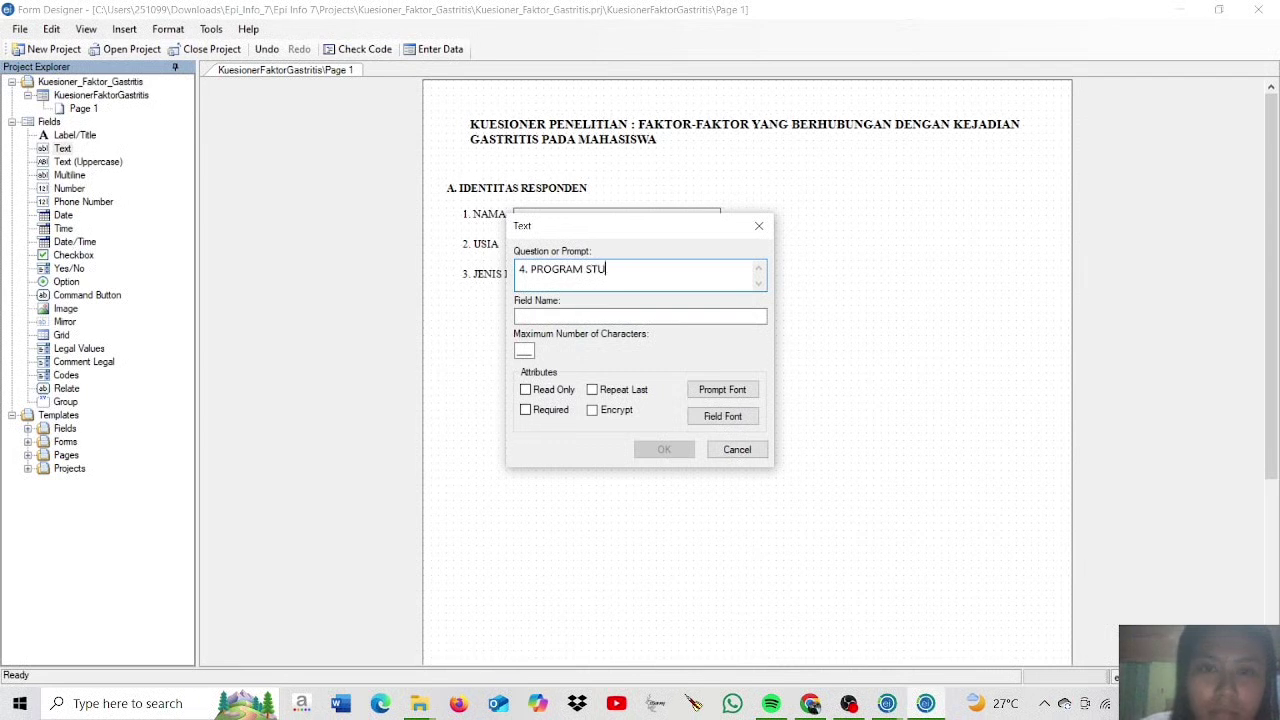
{"action": "type", "text": "DI"}
{"action": "key", "text": "Tab"}
- Limit the PROGRAM STUDI field to 30 characters and place it below the JENIS KELAMIN field
{"action": "left_click", "coordinate": [524, 351]}
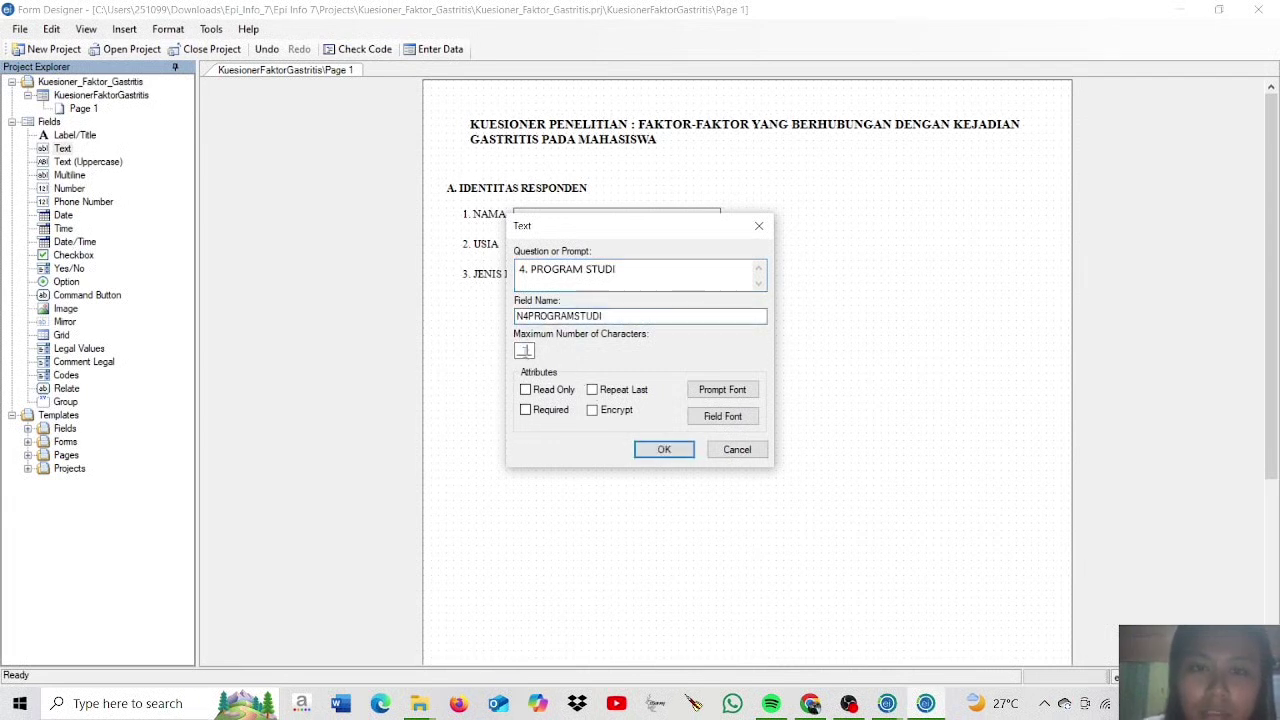
{"action": "type", "text": "30"}
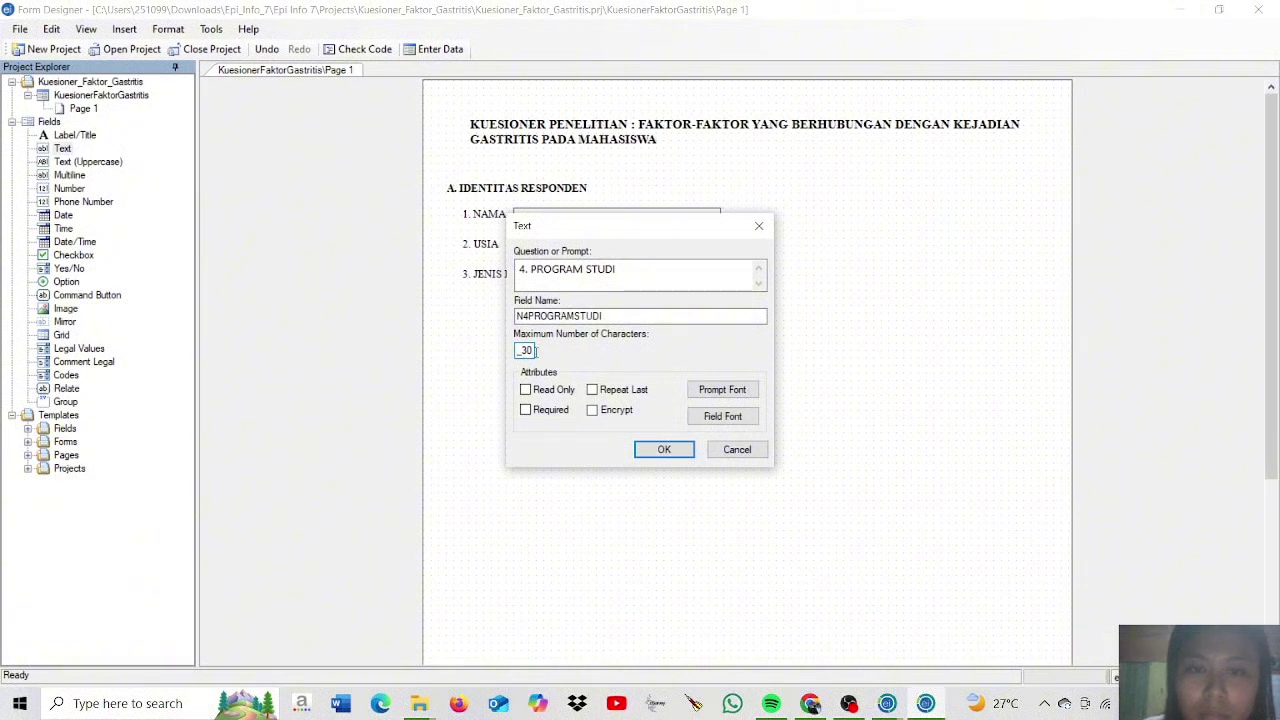
{"action": "left_click", "coordinate": [664, 450]}
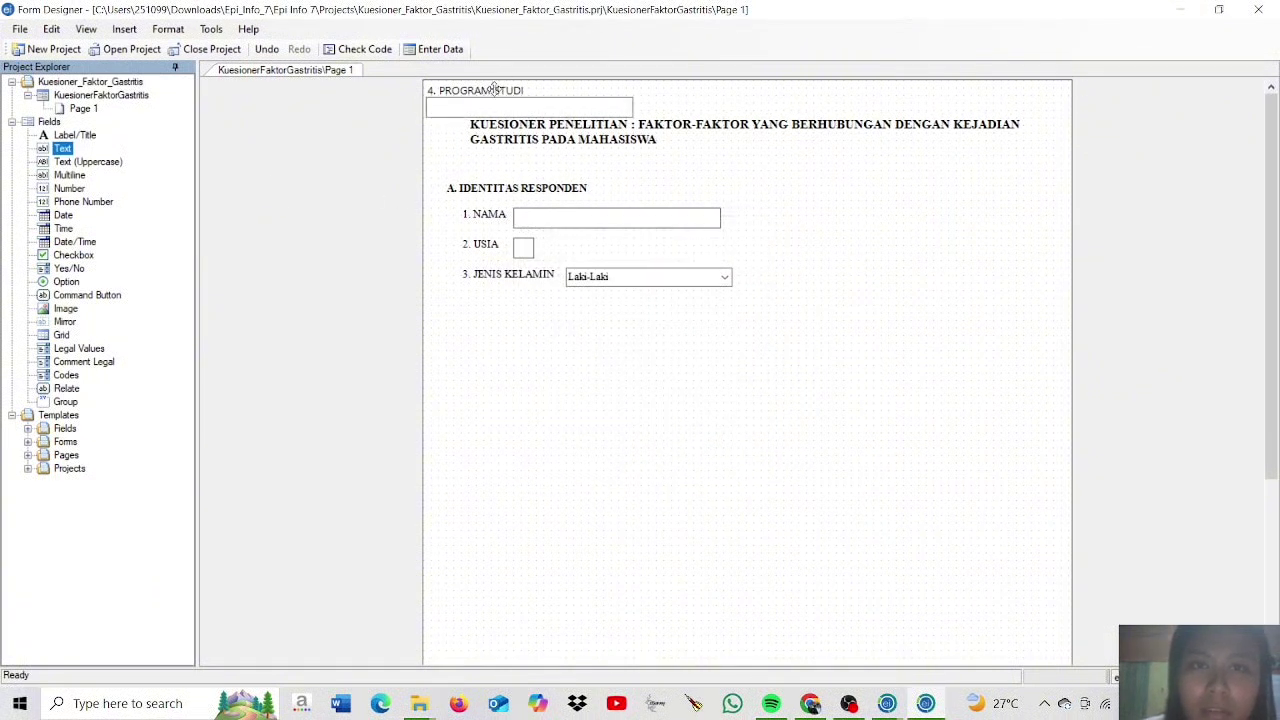
{"action": "left_click_drag", "start_coordinate": [494, 90], "coordinate": [536, 316]}
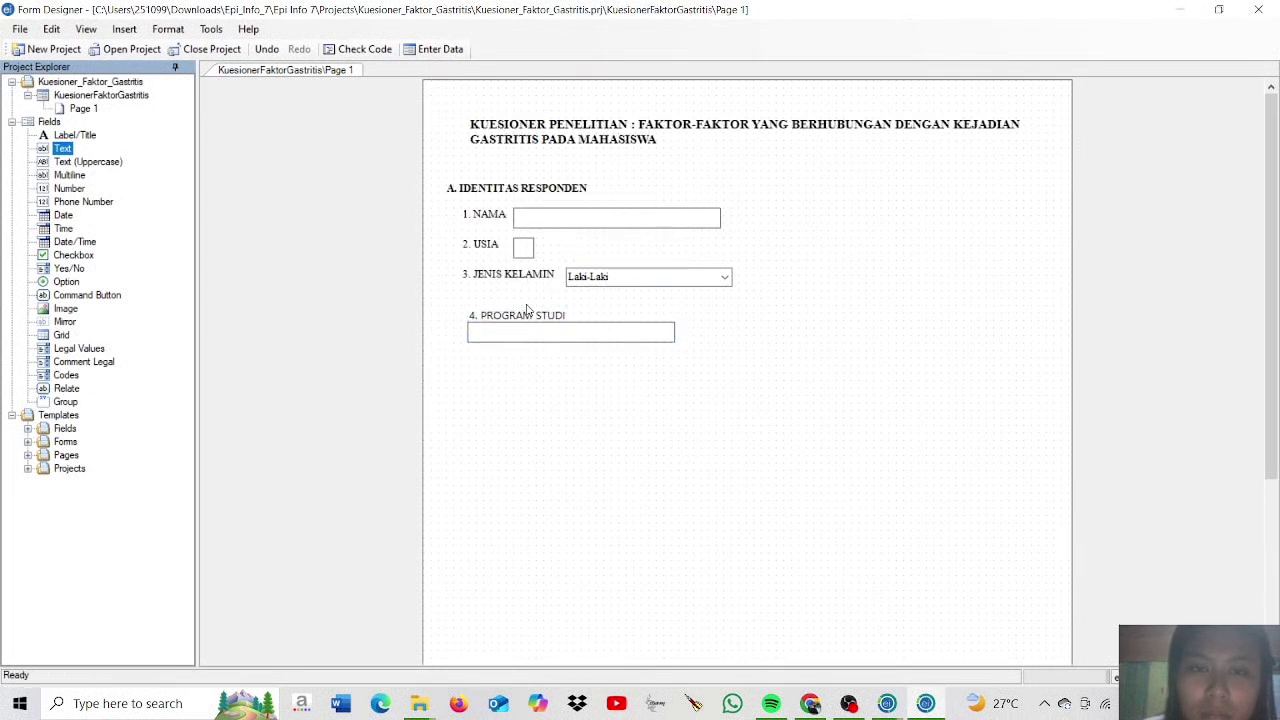
- Set the PROGRAM STUDI prompt font to Times New Roman, and line up the prompt and its input box beside each other under JENIS KELAMIN
{"action": "right_click", "coordinate": [522, 313]}
{"action": "left_click", "coordinate": [547, 329]}
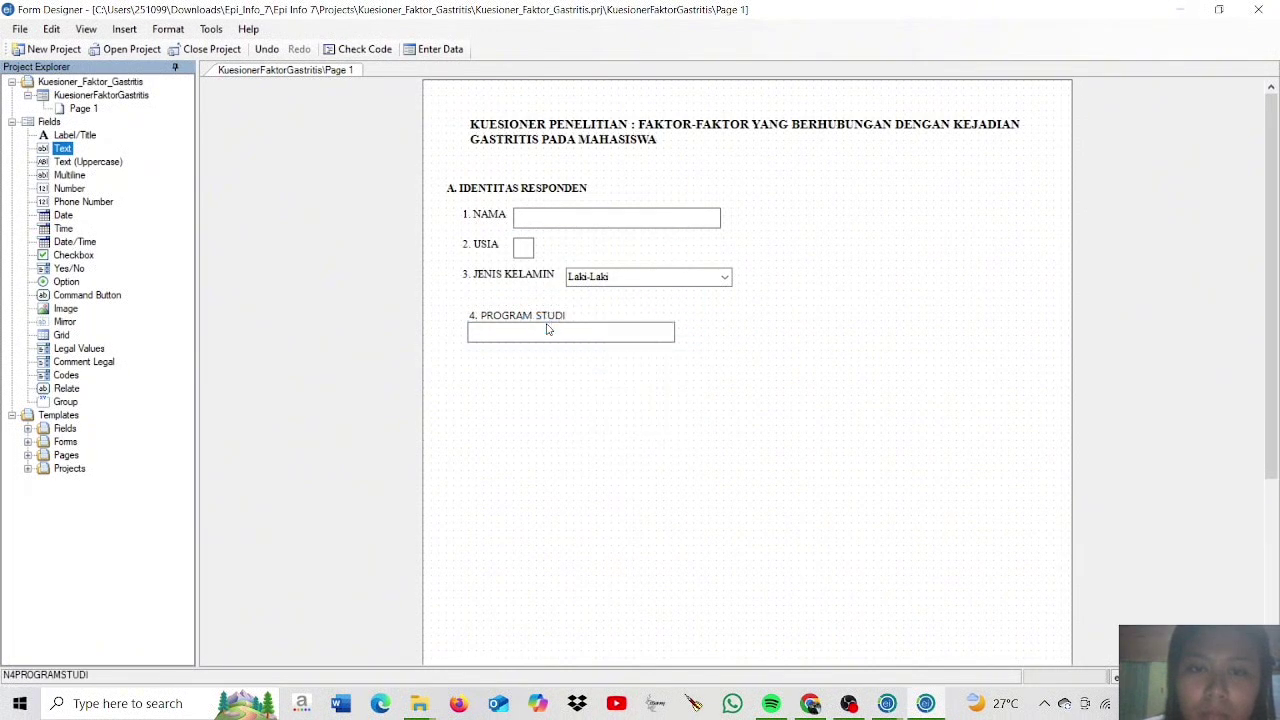
{"action": "left_click", "coordinate": [714, 399]}
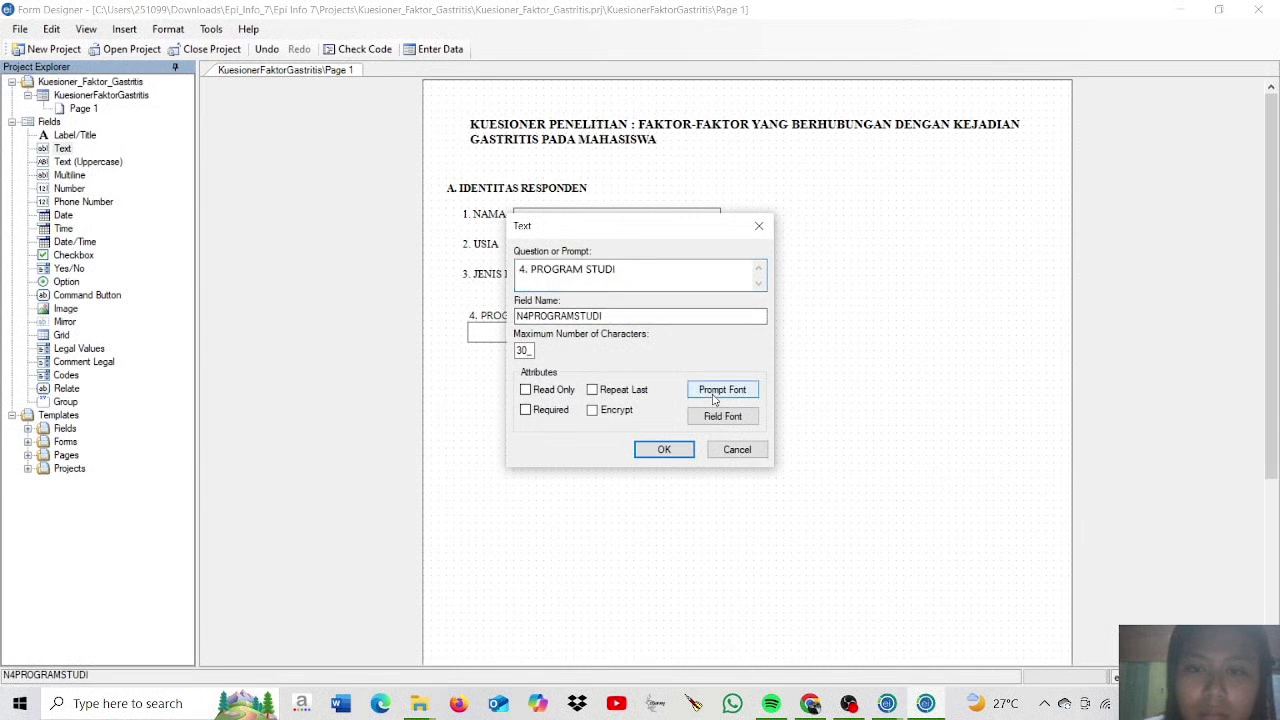
{"action": "type", "text": "T"}
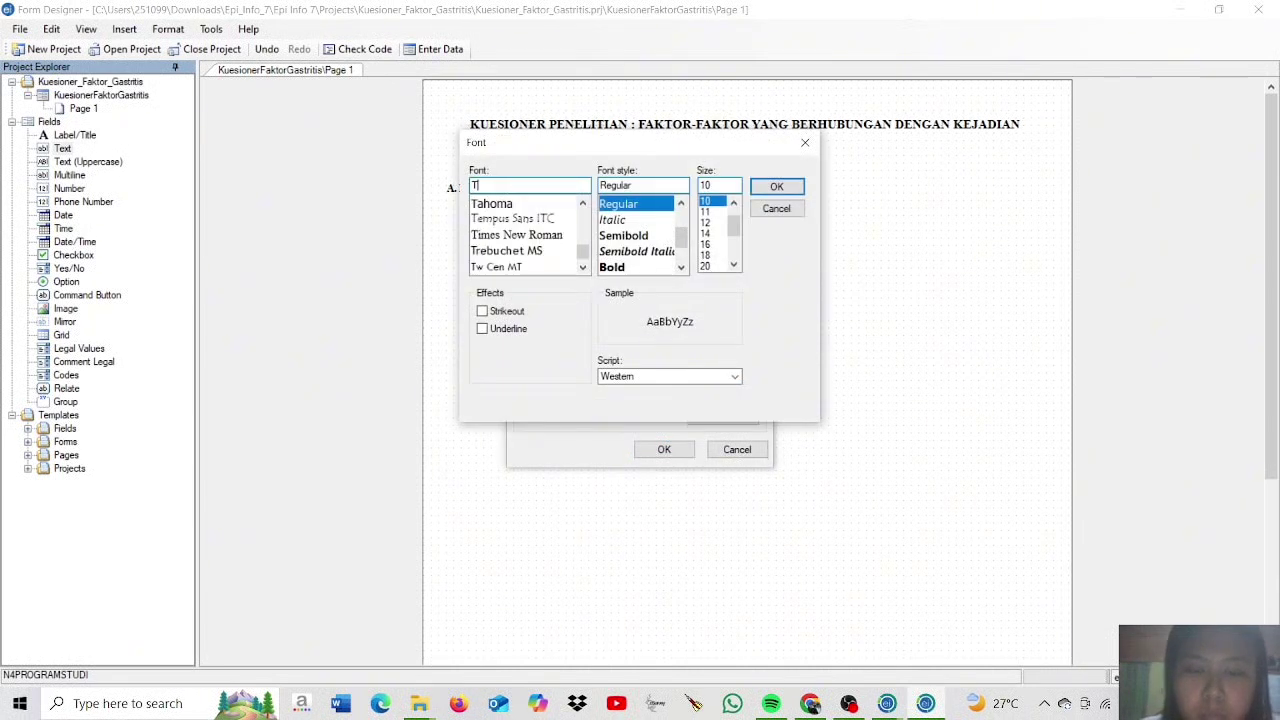
{"action": "left_click", "coordinate": [530, 235]}
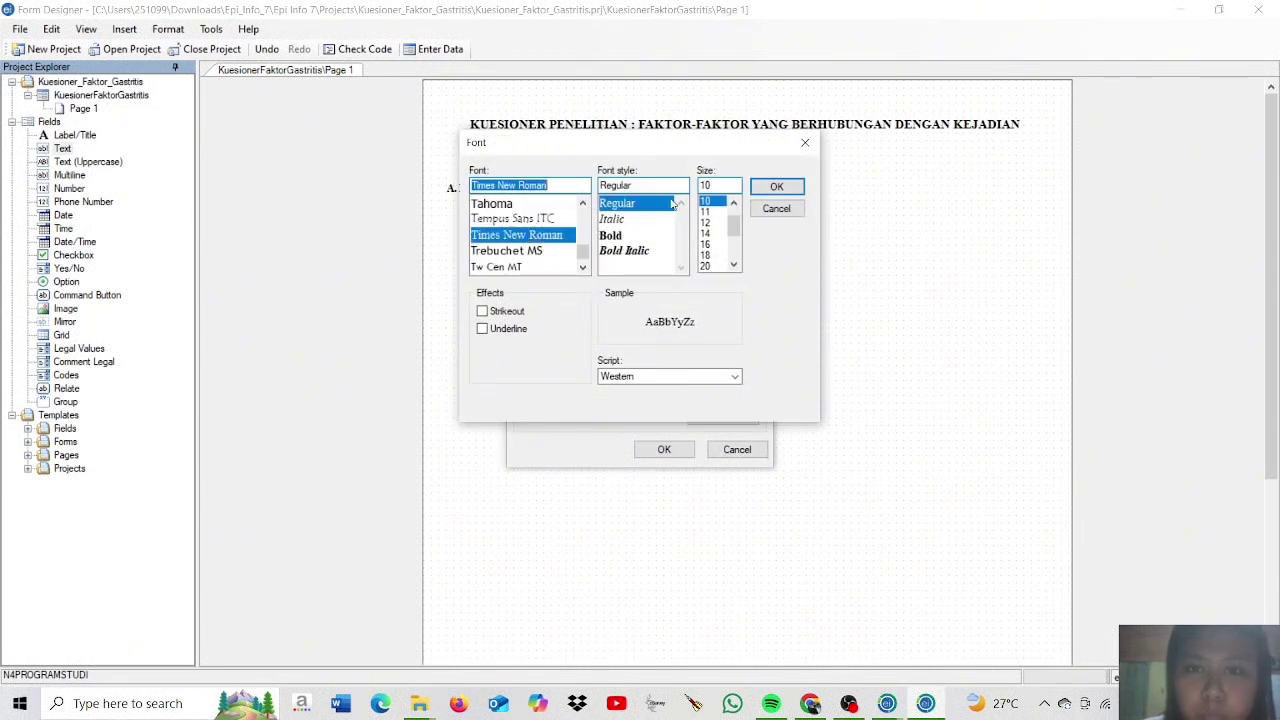
{"action": "left_click", "coordinate": [791, 187]}
{"action": "left_click", "coordinate": [662, 449]}
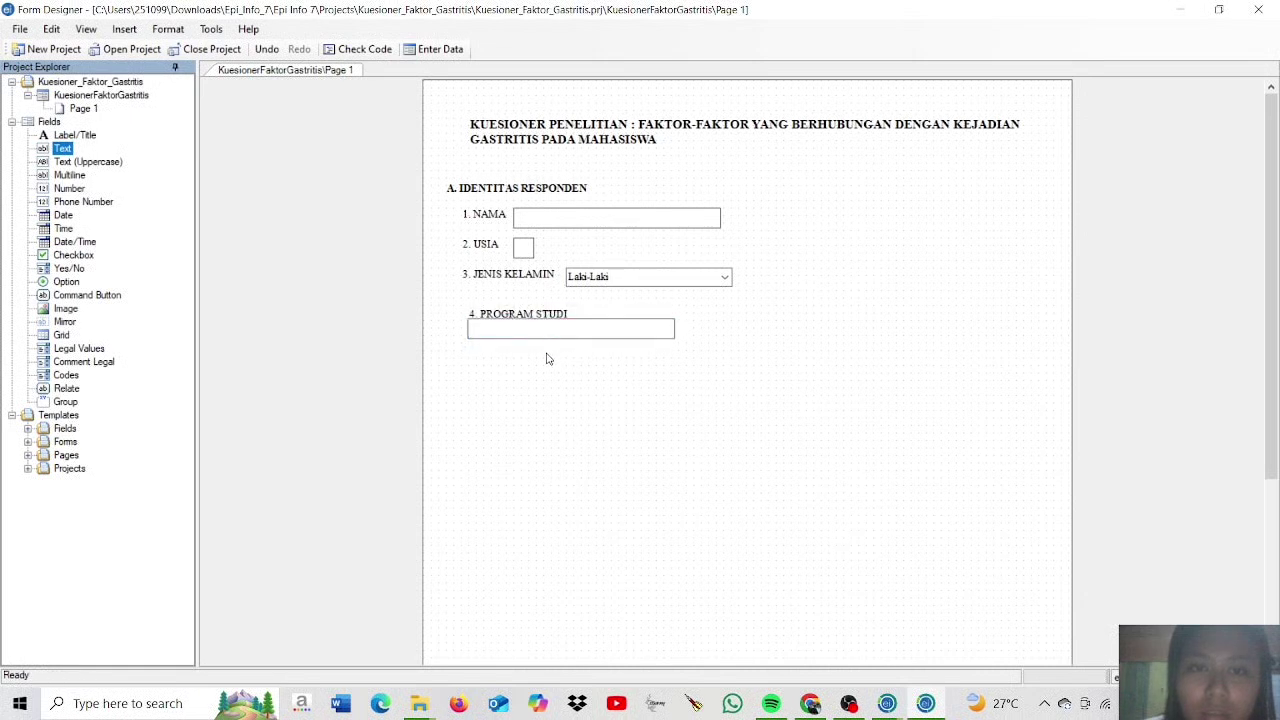
{"action": "left_click_drag", "start_coordinate": [540, 331], "coordinate": [650, 320]}
{"action": "left_click_drag", "start_coordinate": [552, 317], "coordinate": [543, 313]}
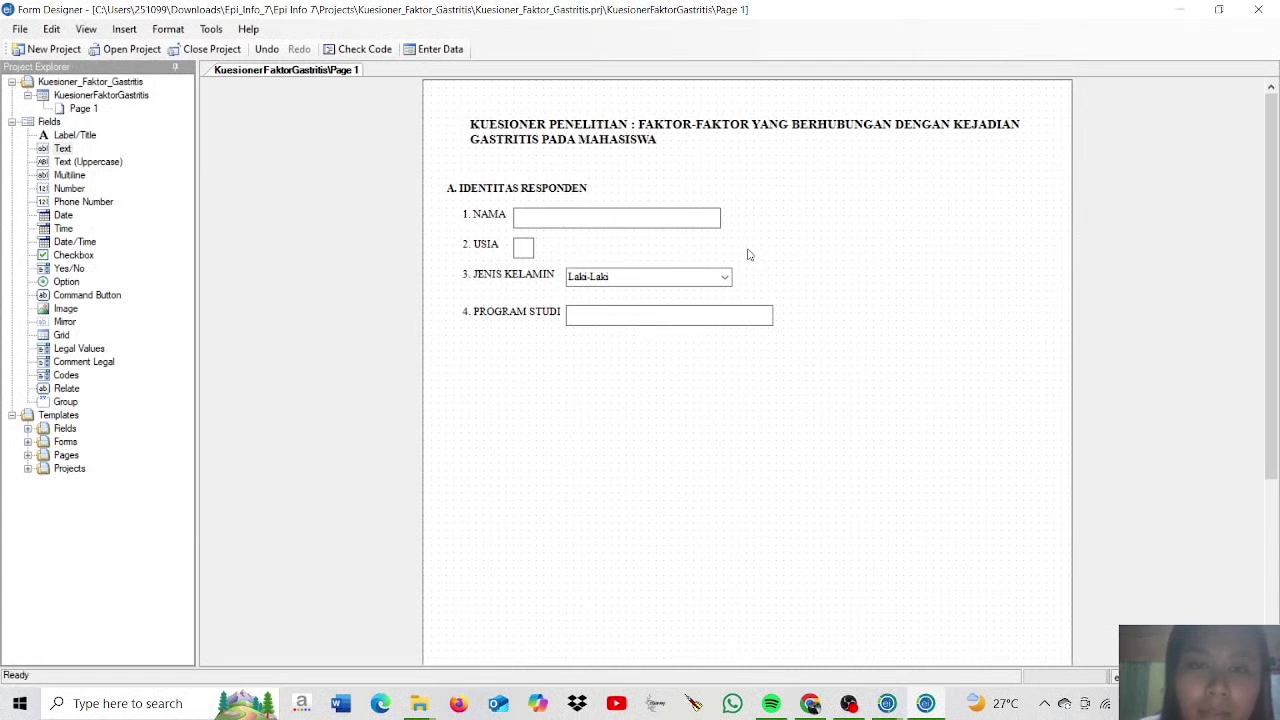
- Arrange the four respondent identity fields, NAMA through PROGRAM STUDI, with the As Table alignment
{"action": "left_click", "coordinate": [446, 189]}
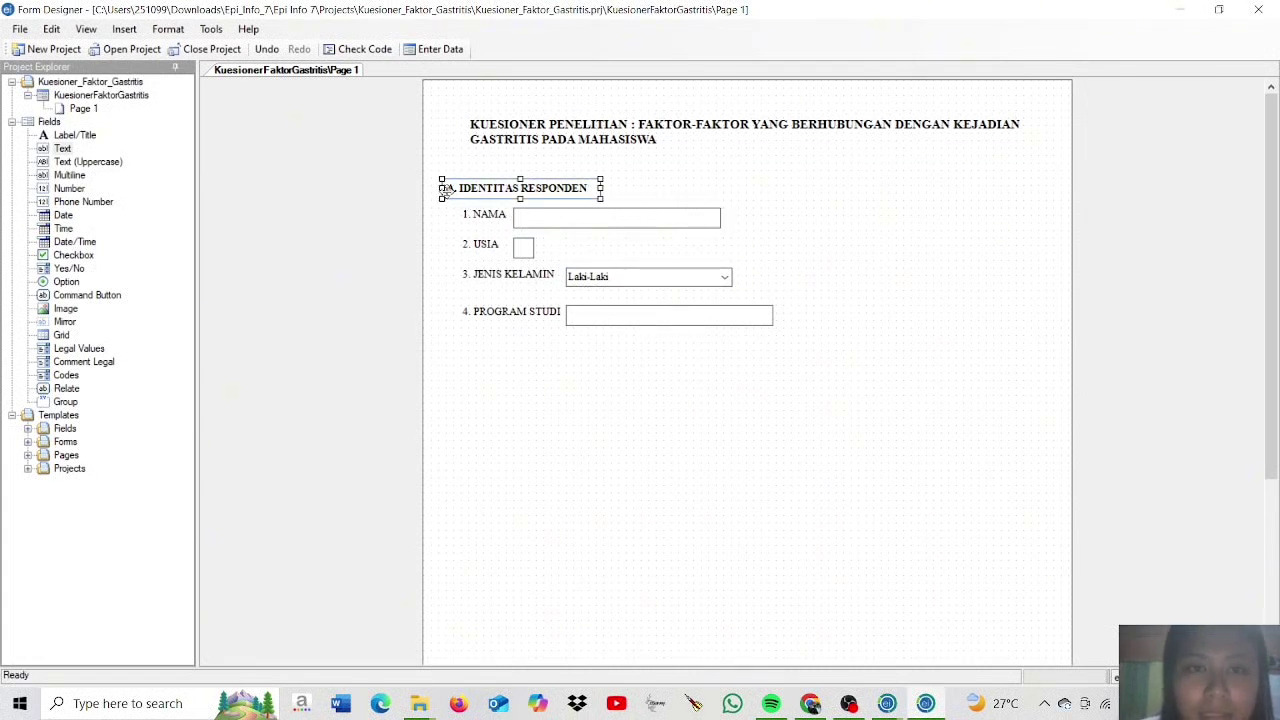
{"action": "left_click", "coordinate": [448, 215]}
{"action": "left_click_drag", "start_coordinate": [446, 204], "coordinate": [816, 344]}
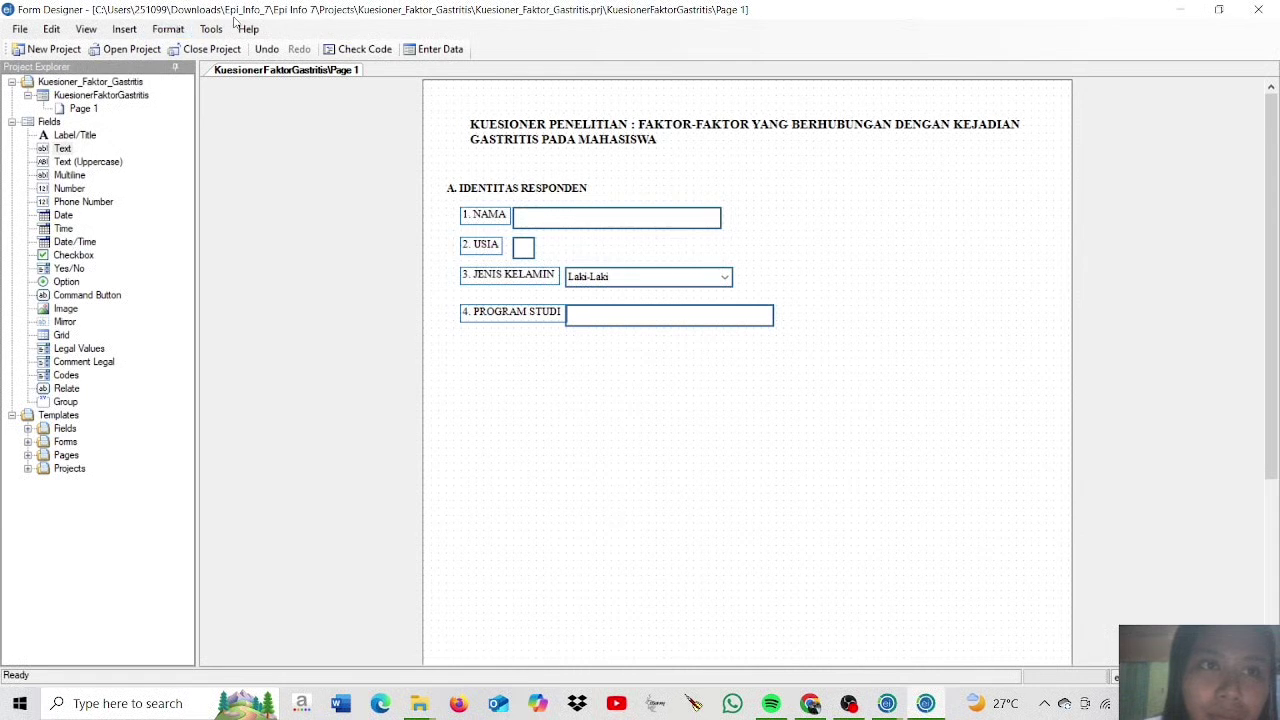
{"action": "left_click", "coordinate": [170, 30]}
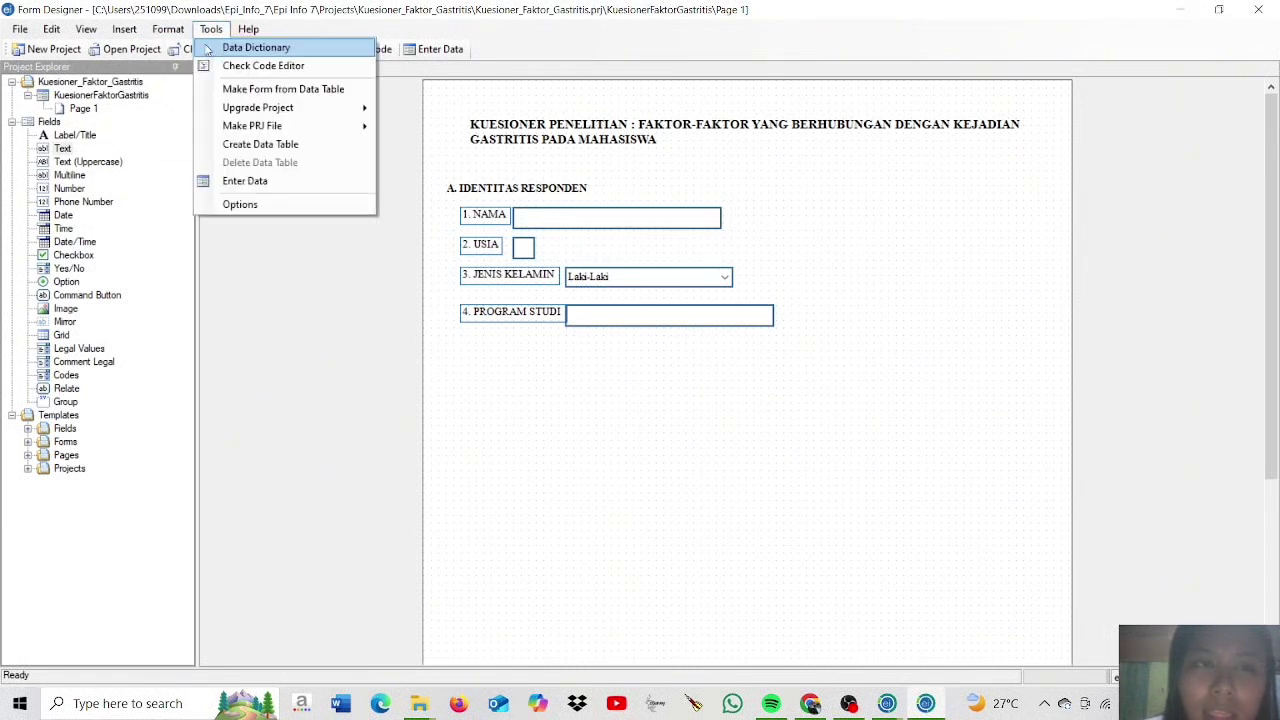
{"action": "mouse_move", "coordinate": [194, 87]}
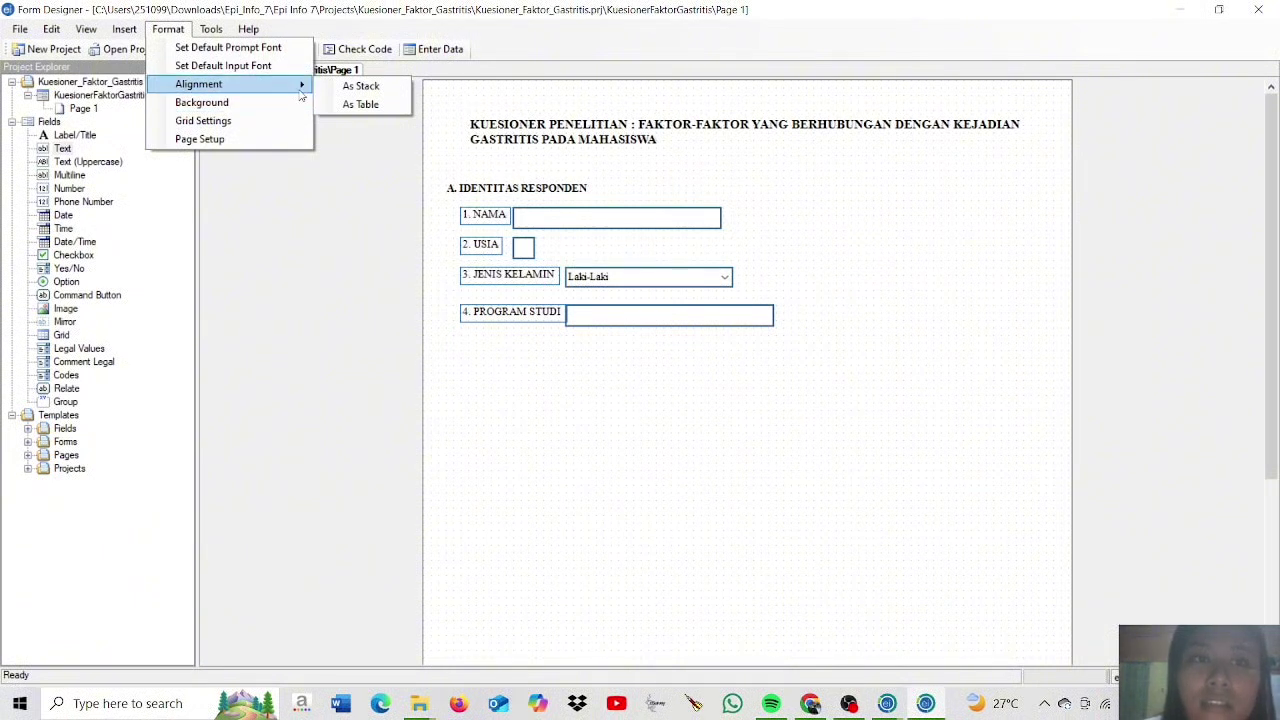
{"action": "left_click", "coordinate": [362, 106]}
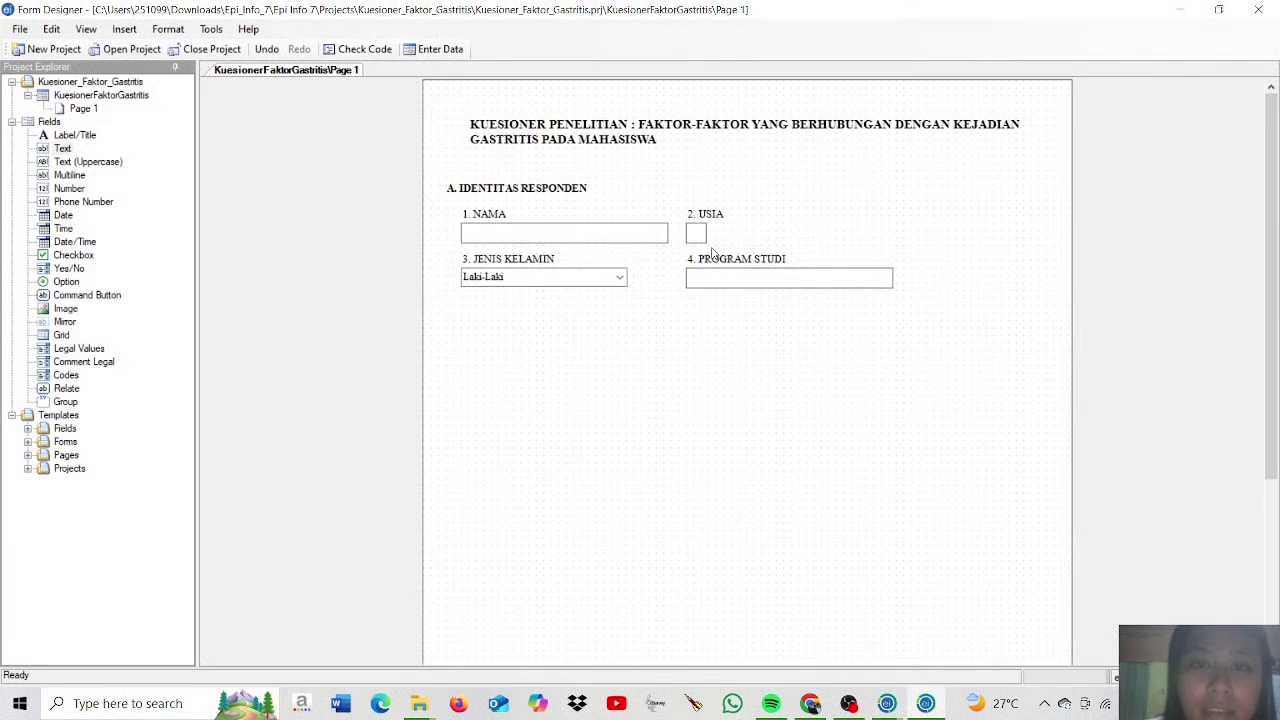
{"action": "left_click", "coordinate": [833, 146]}
{"action": "left_click", "coordinate": [899, 328]}
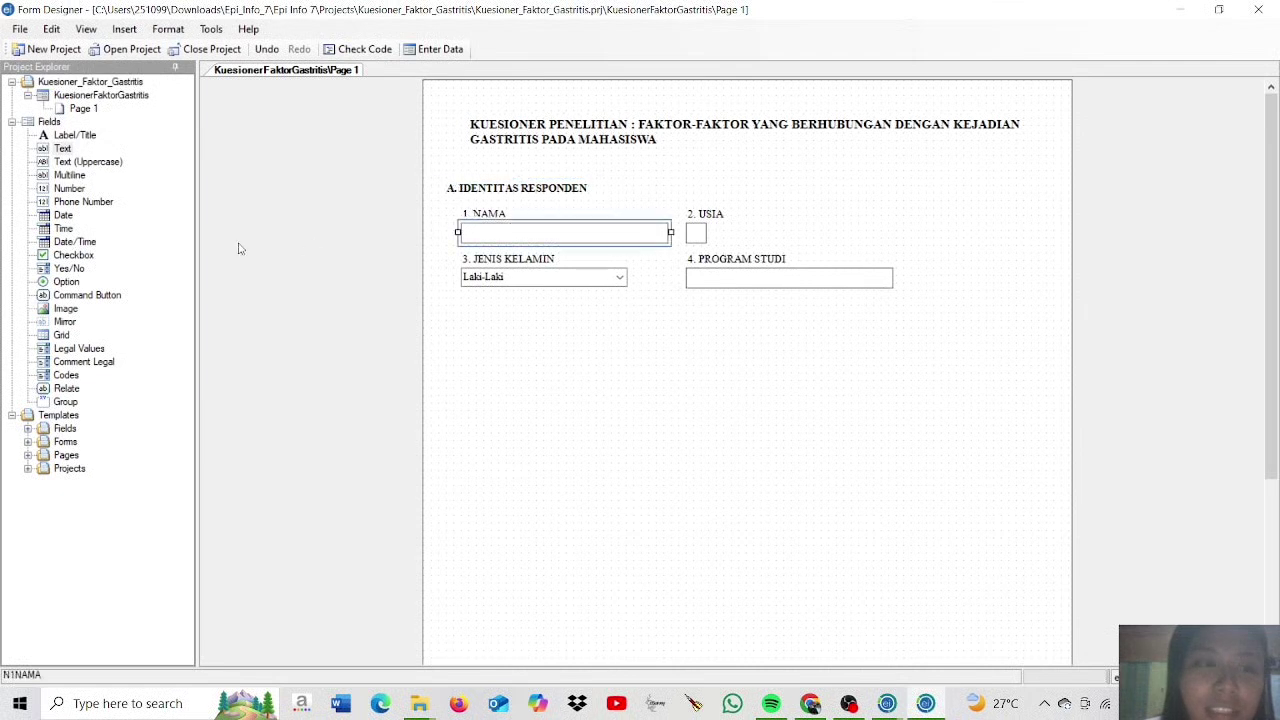
{"action": "left_click", "coordinate": [474, 190]}
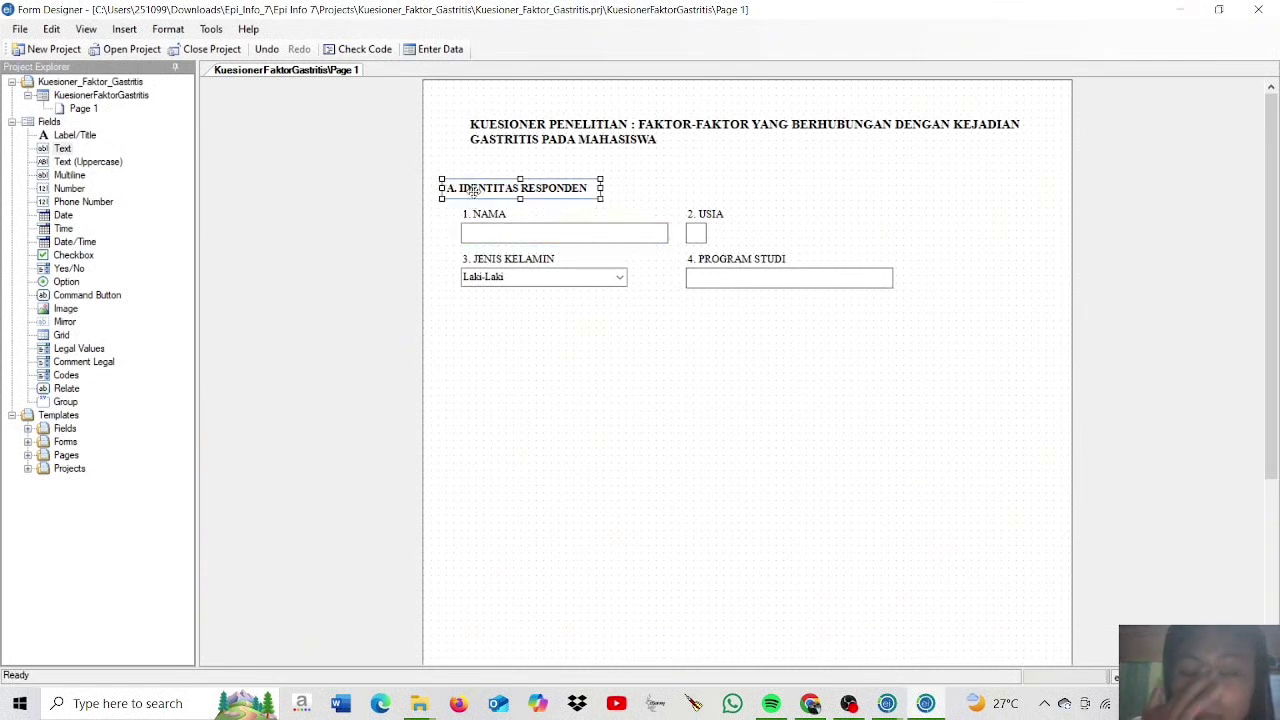
{"action": "left_click", "coordinate": [375, 193]}
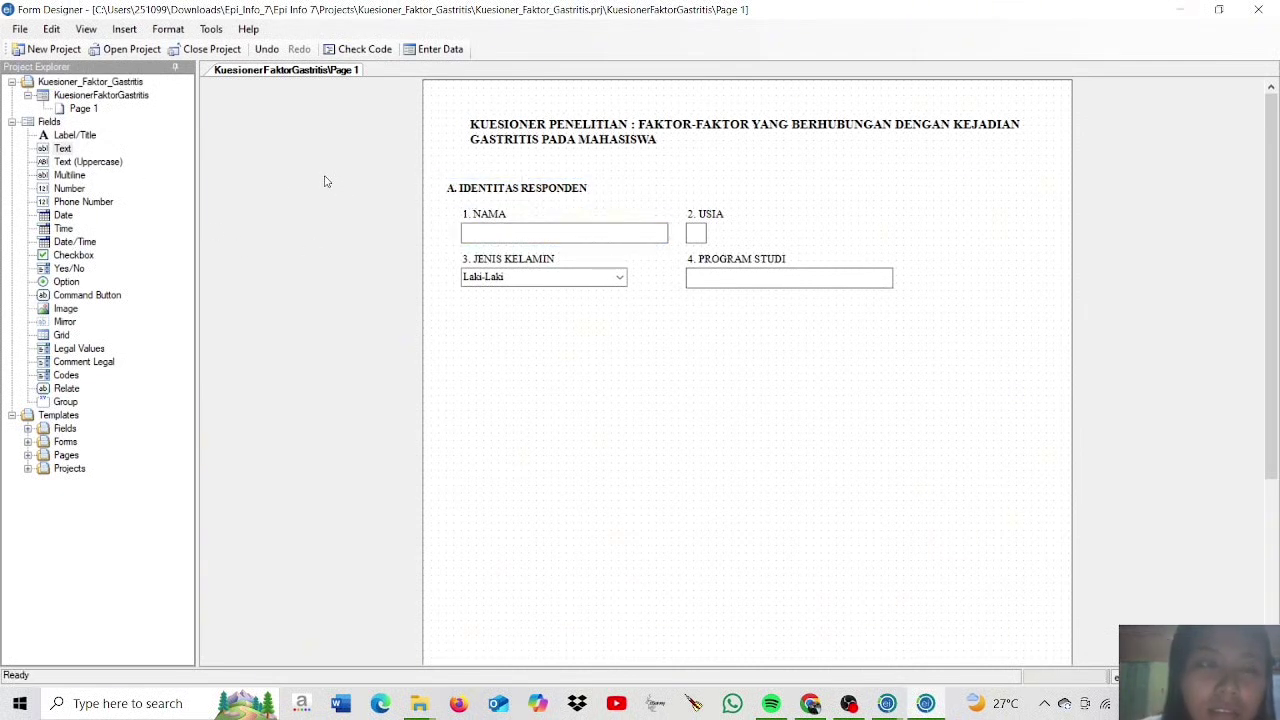
{"action": "left_click", "coordinate": [509, 190]}
{"action": "left_click", "coordinate": [447, 256]}
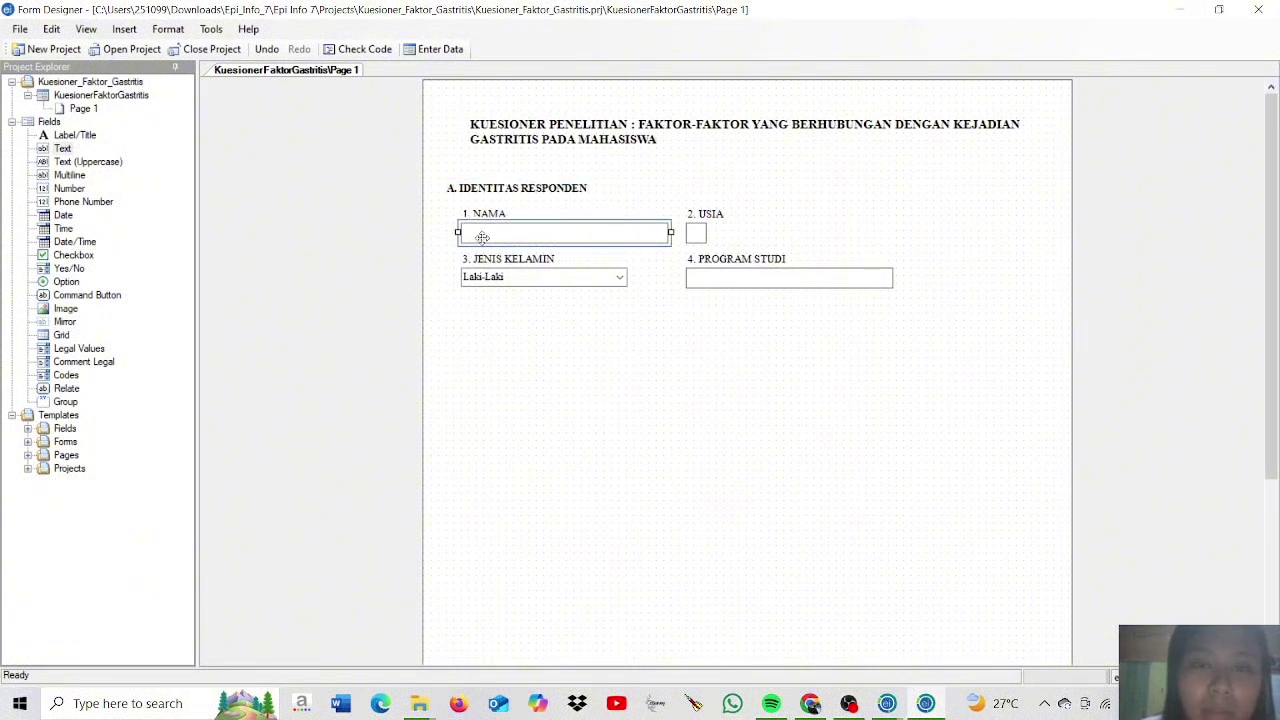
{"action": "left_click", "coordinate": [515, 184]}
{"action": "left_click", "coordinate": [238, 204]}
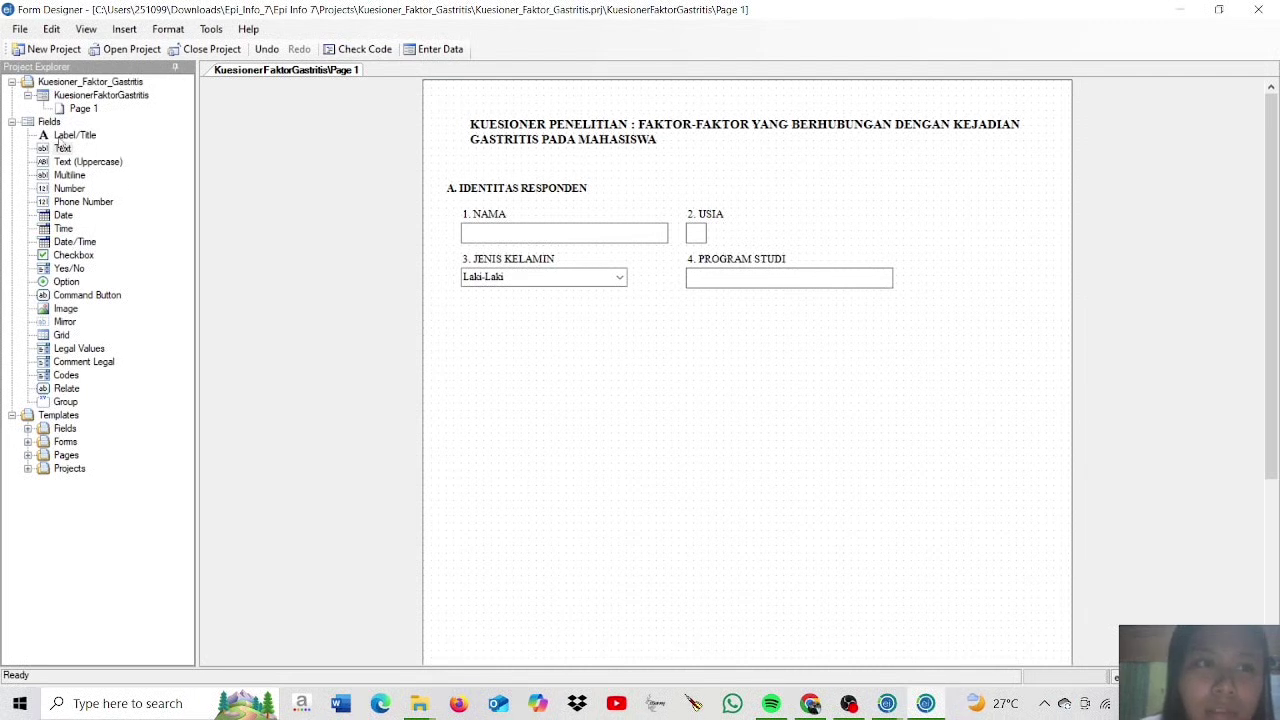
- Duplicate the "A. IDENTITAS RESPONDEN" heading and place the copy below the JENIS KELAMIN field, in line with the original heading
{"action": "left_click", "coordinate": [508, 186]}
{"action": "right_click", "coordinate": [508, 186]}
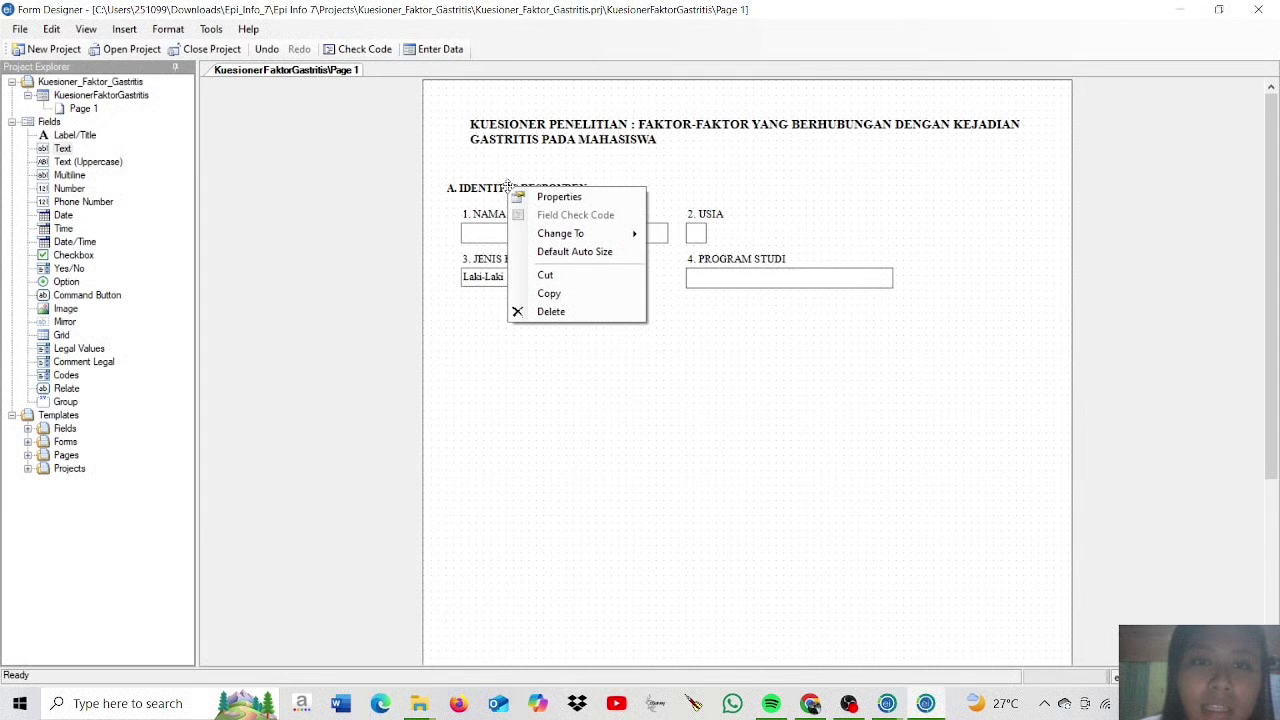
{"action": "left_click", "coordinate": [563, 290]}
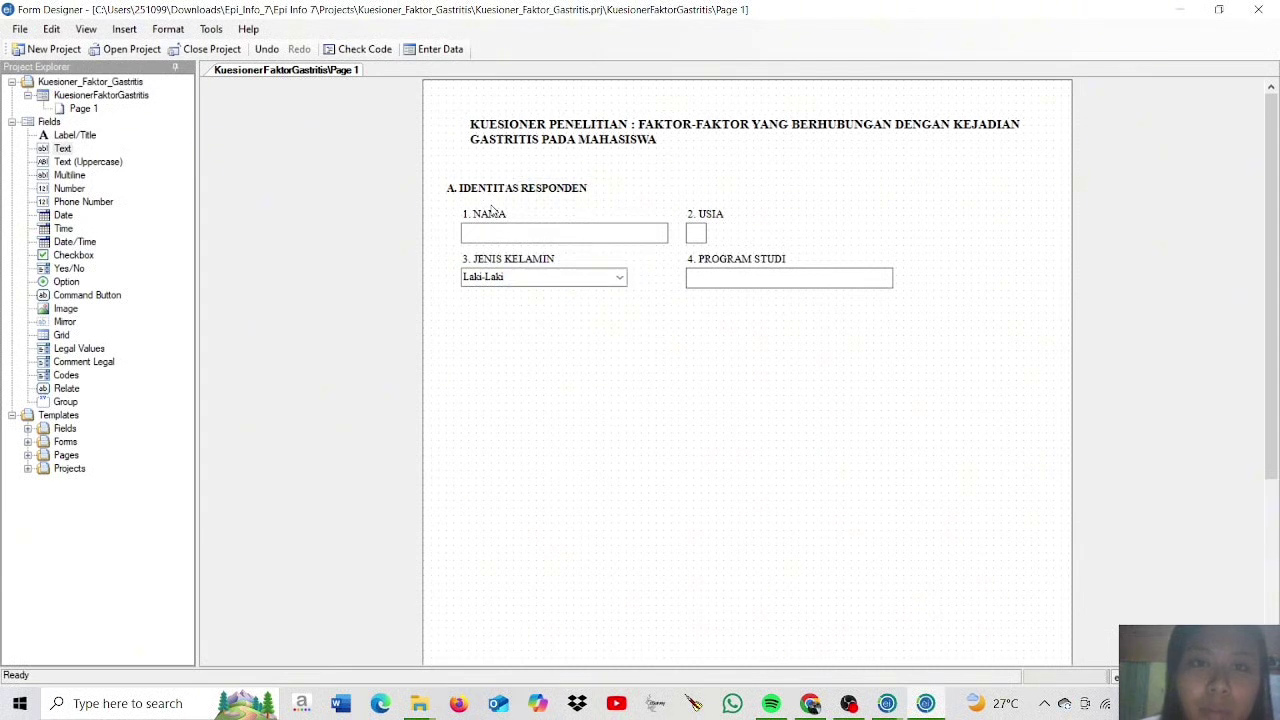
{"action": "right_click", "coordinate": [480, 334]}
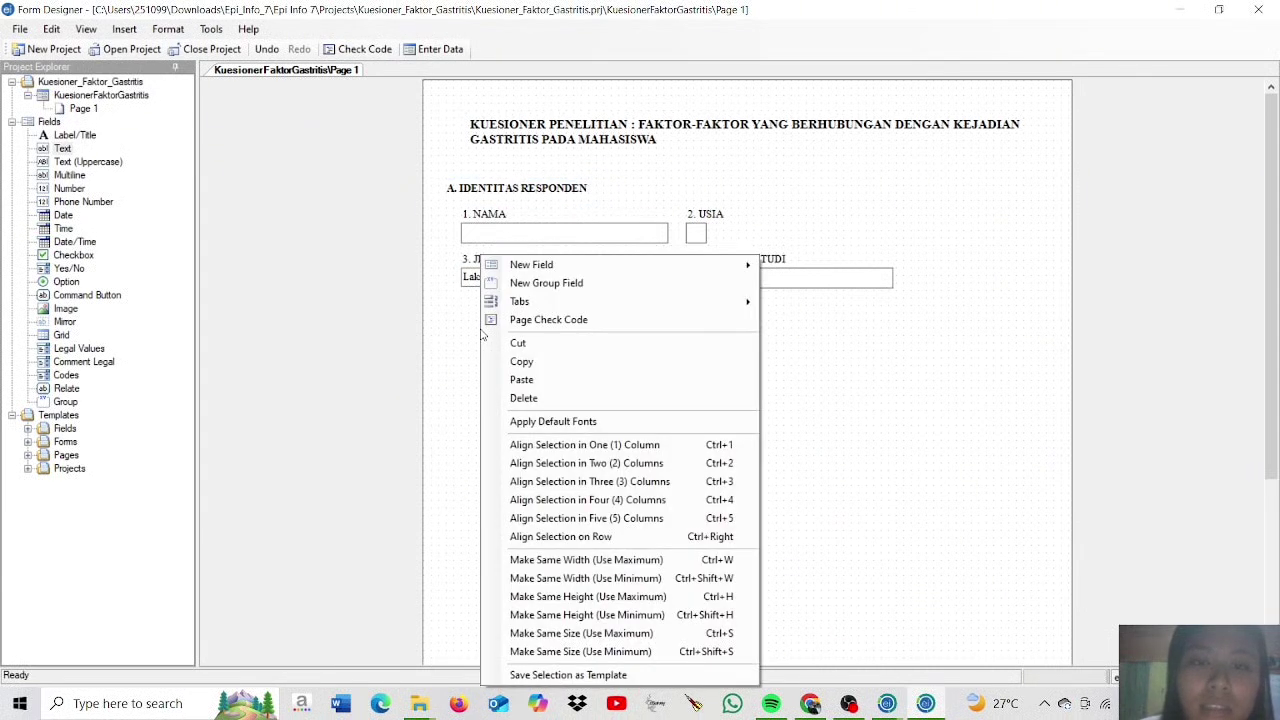
{"action": "left_click", "coordinate": [521, 380]}
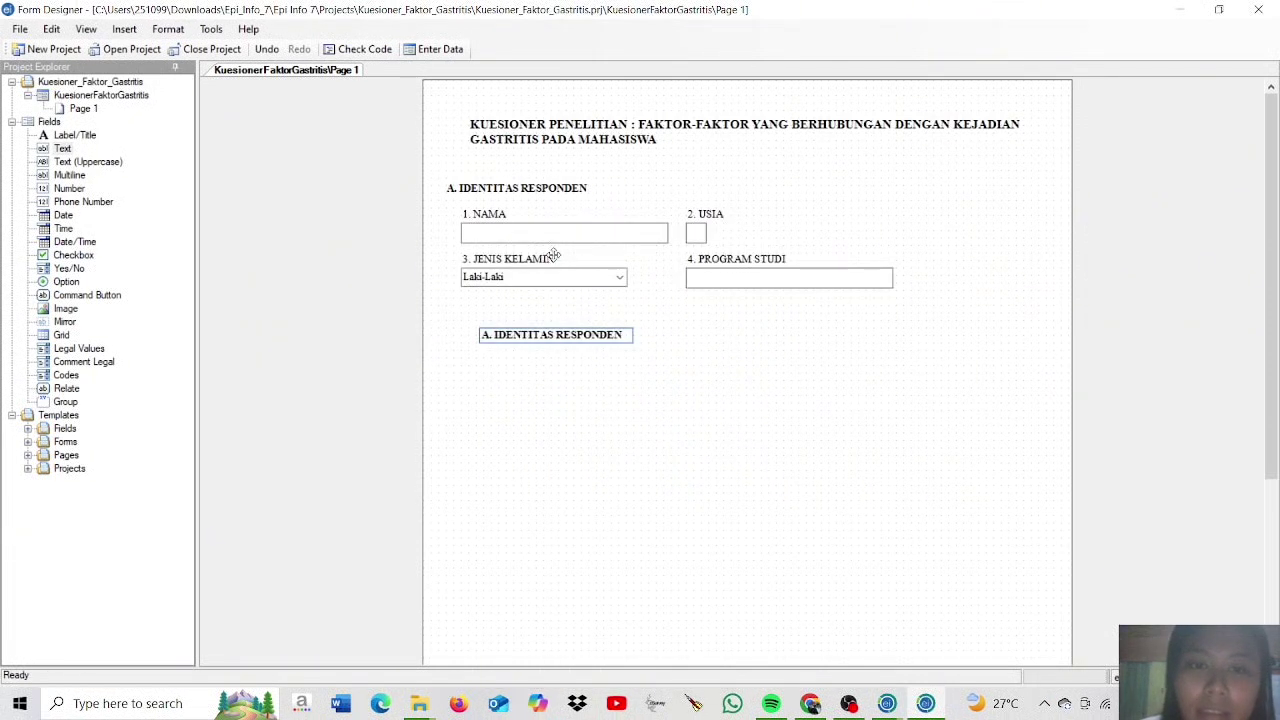
{"action": "left_click_drag", "start_coordinate": [548, 335], "coordinate": [512, 316]}
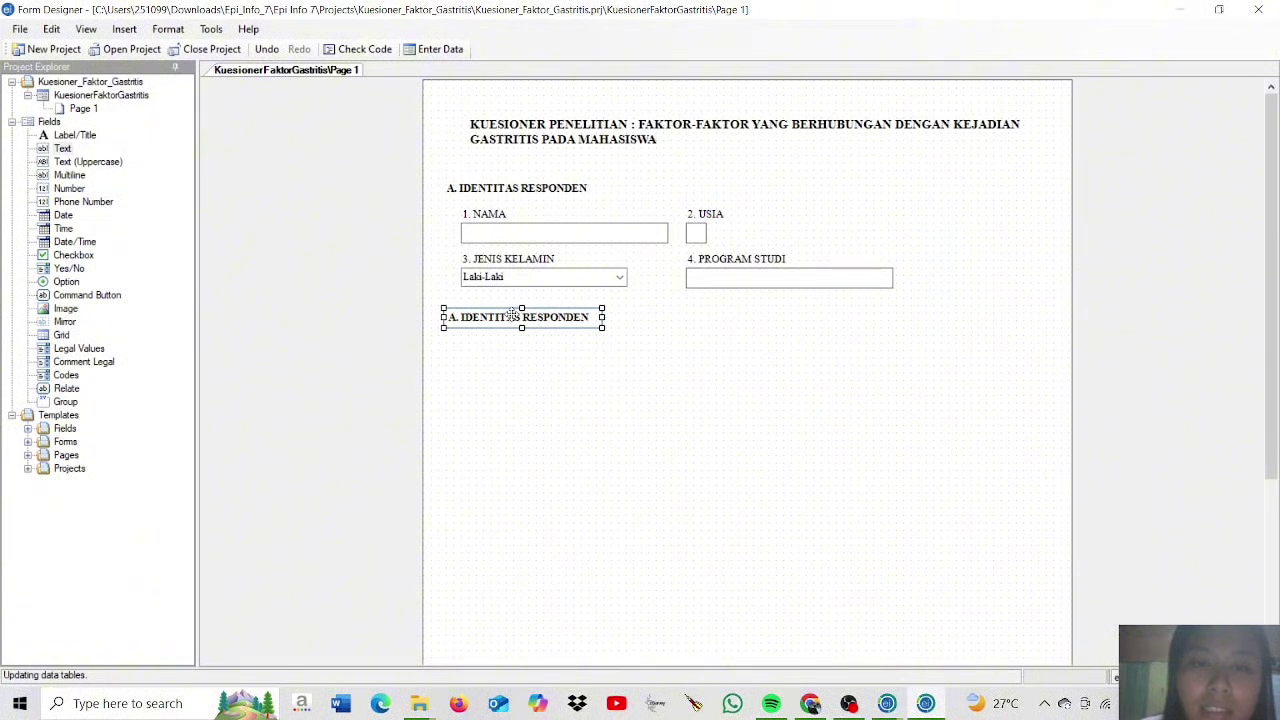
- Change the text of the copied section heading to "B. POLA MAKAN"
{"action": "right_click", "coordinate": [512, 314]}
{"action": "left_click", "coordinate": [527, 323]}
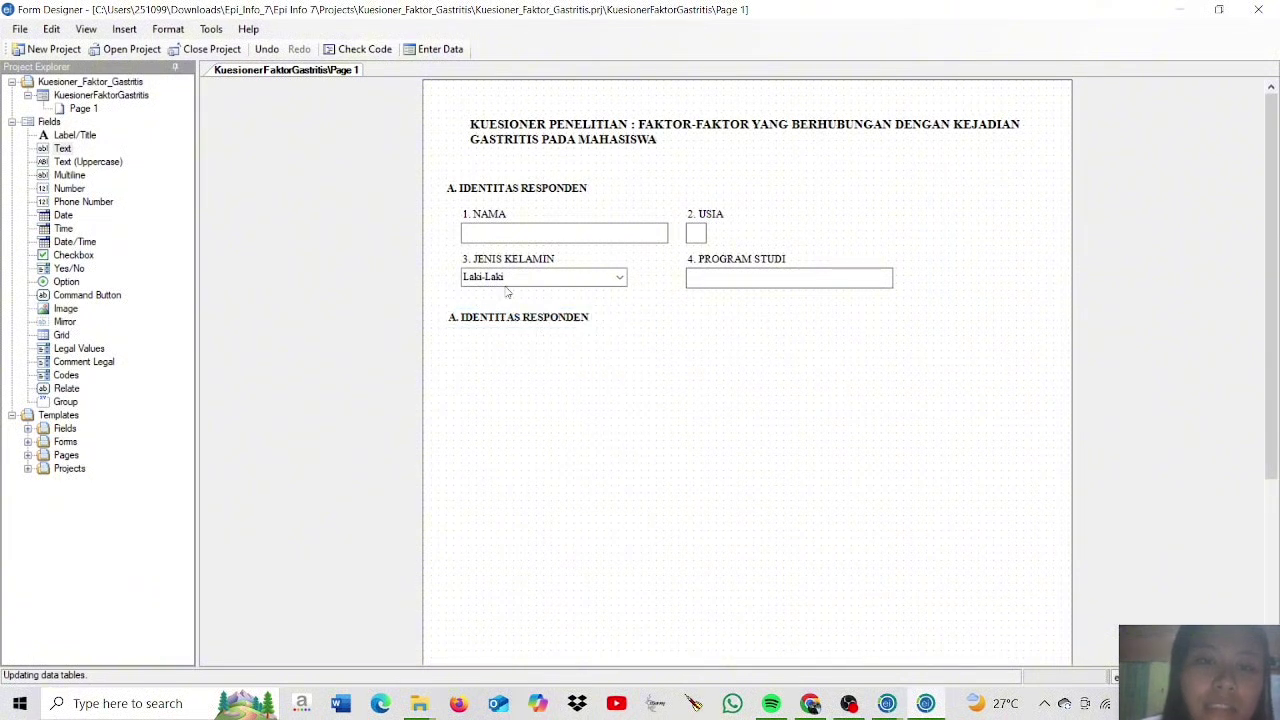
{"action": "key", "text": "Caps_Lock"}
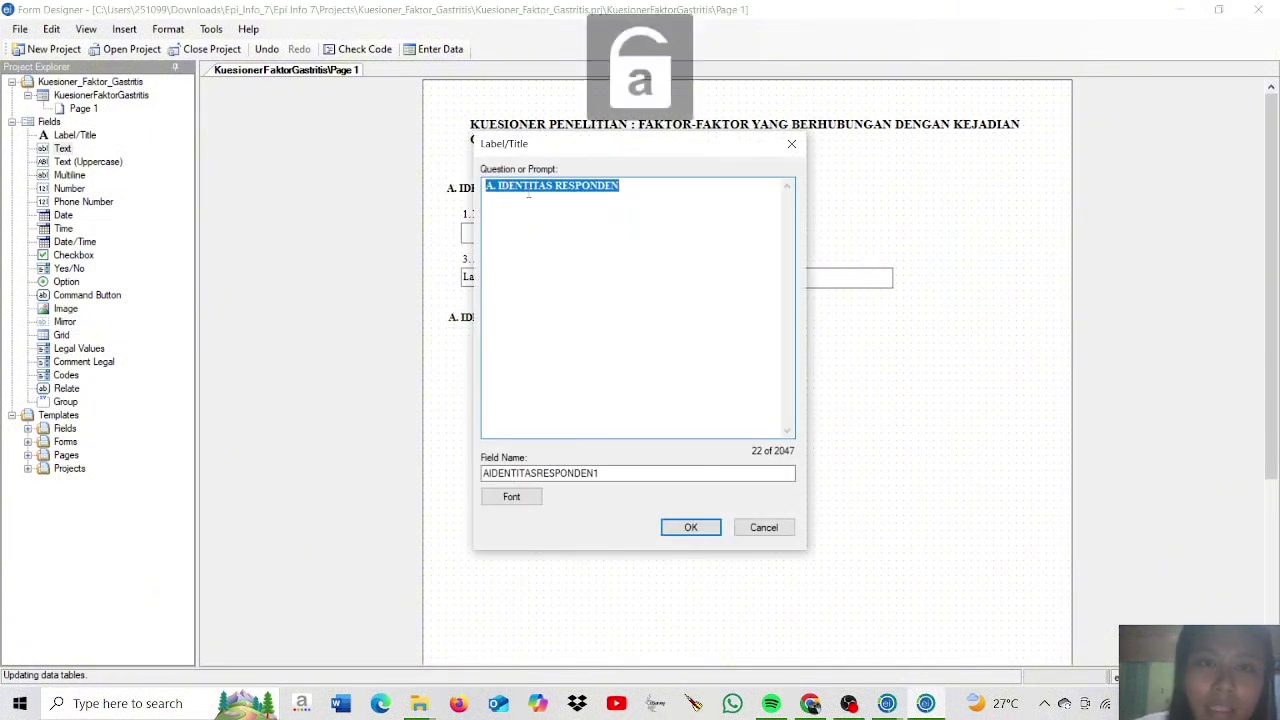
{"action": "type", "text": "B"}
{"action": "key", "text": "Caps_Lock"}
{"action": "type", "text": ". POLA MAKAN"}
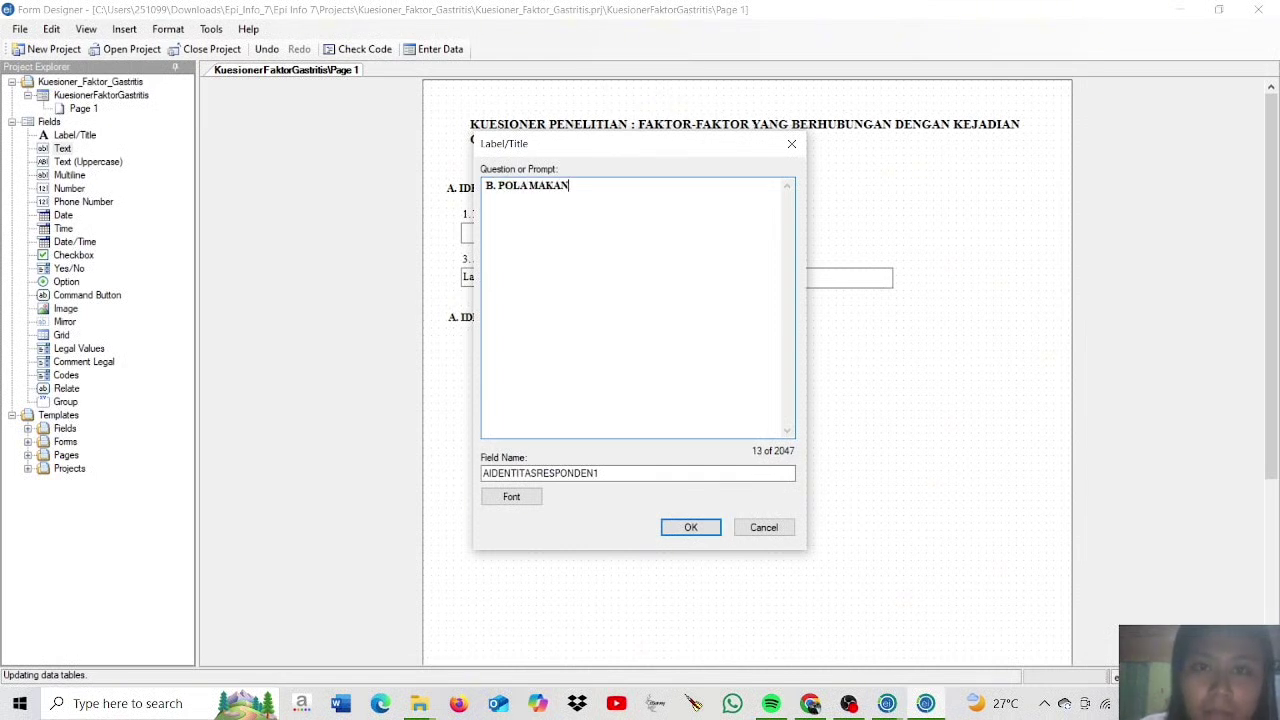
- Set the new heading's field name to BPOLAMAKAN and apply the label changes
{"action": "left_click", "coordinate": [594, 473]}
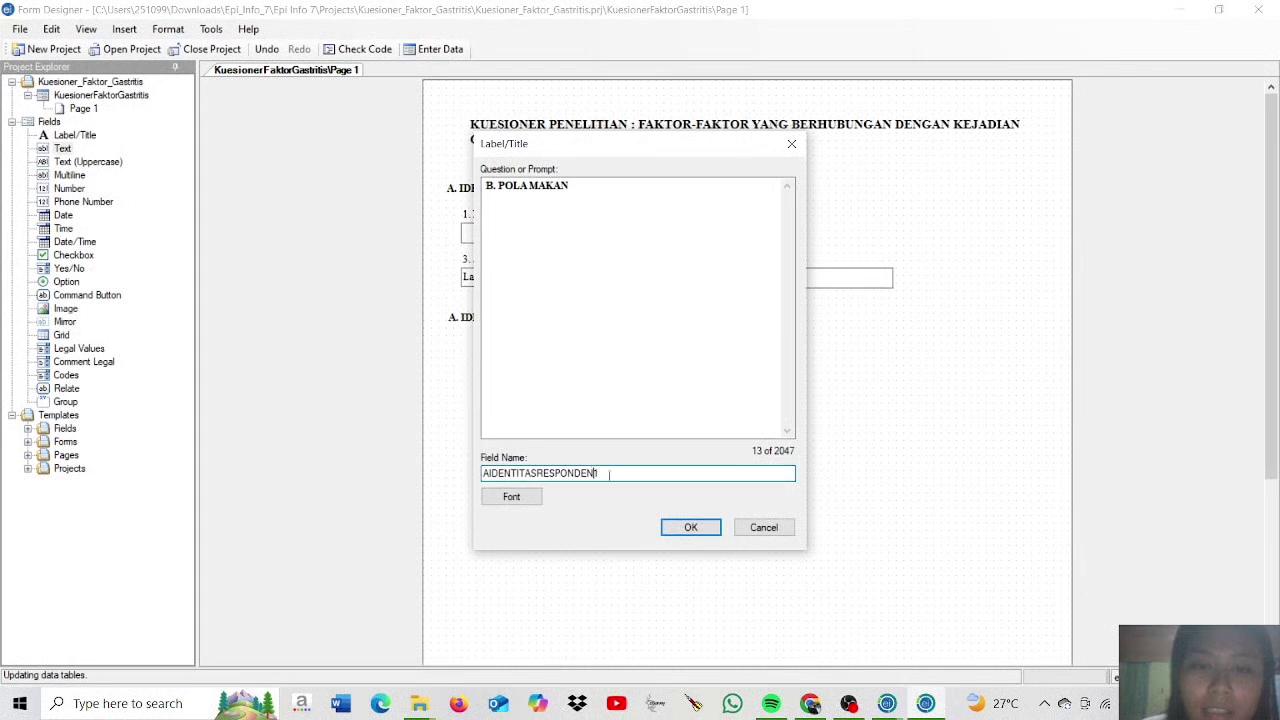
{"action": "left_click_drag", "start_coordinate": [606, 476], "coordinate": [484, 476]}
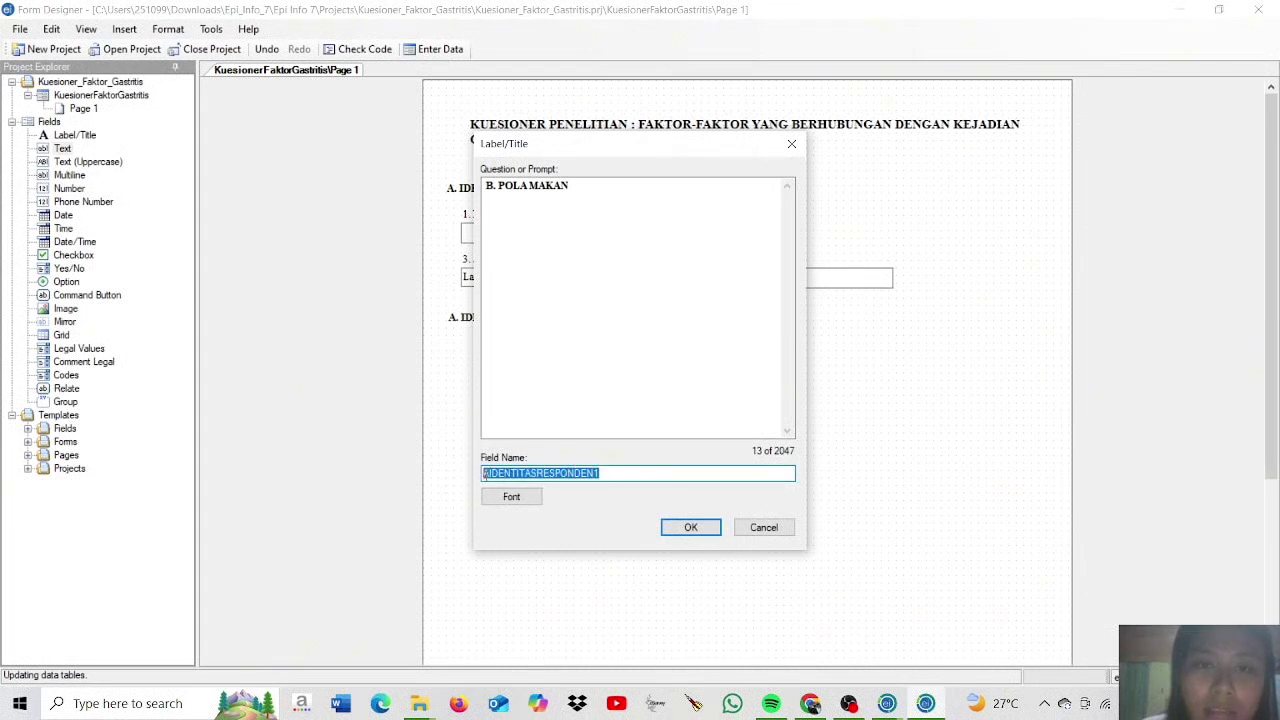
{"action": "type", "text": "B"}
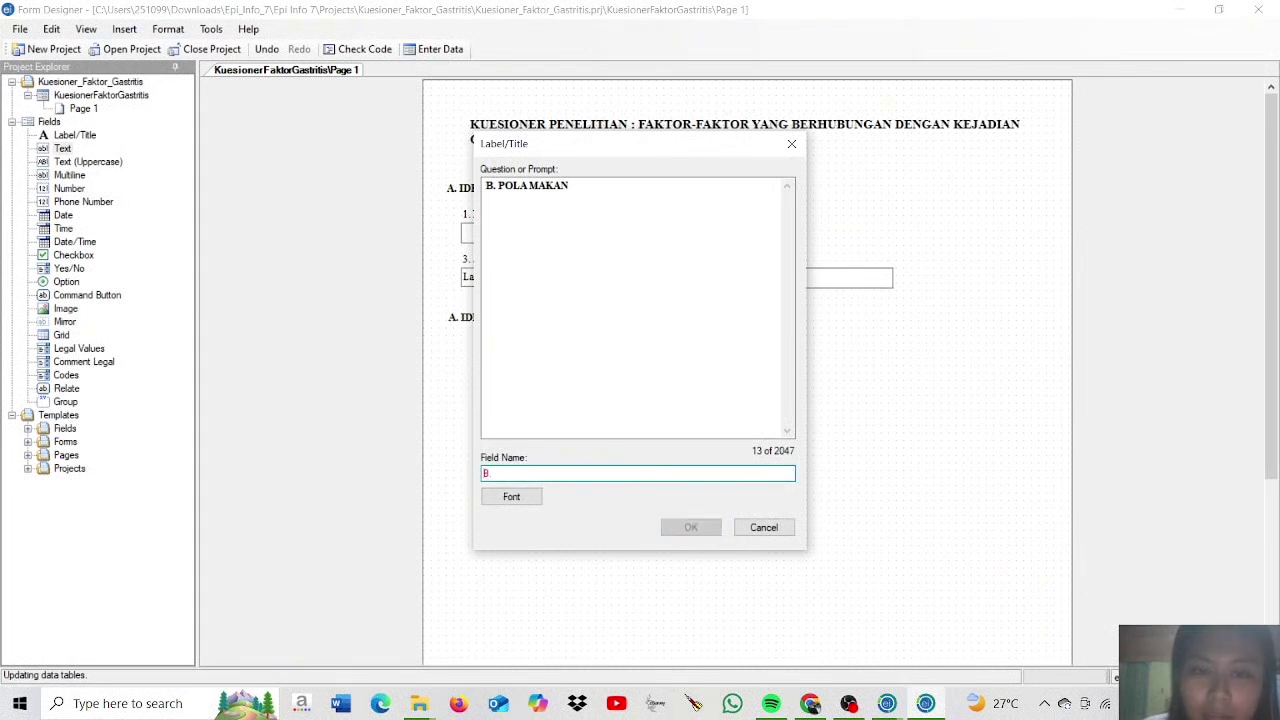
{"action": "type", "text": "POLAMAKAN"}
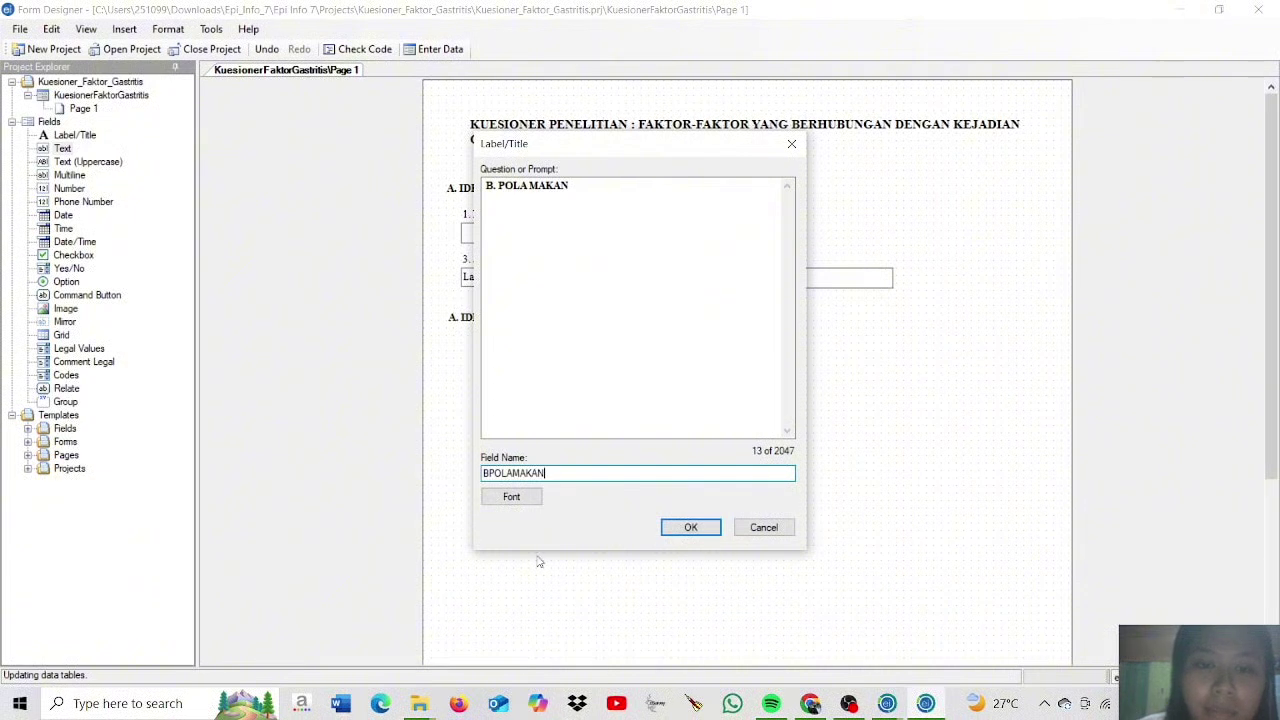
{"action": "left_click", "coordinate": [689, 527]}
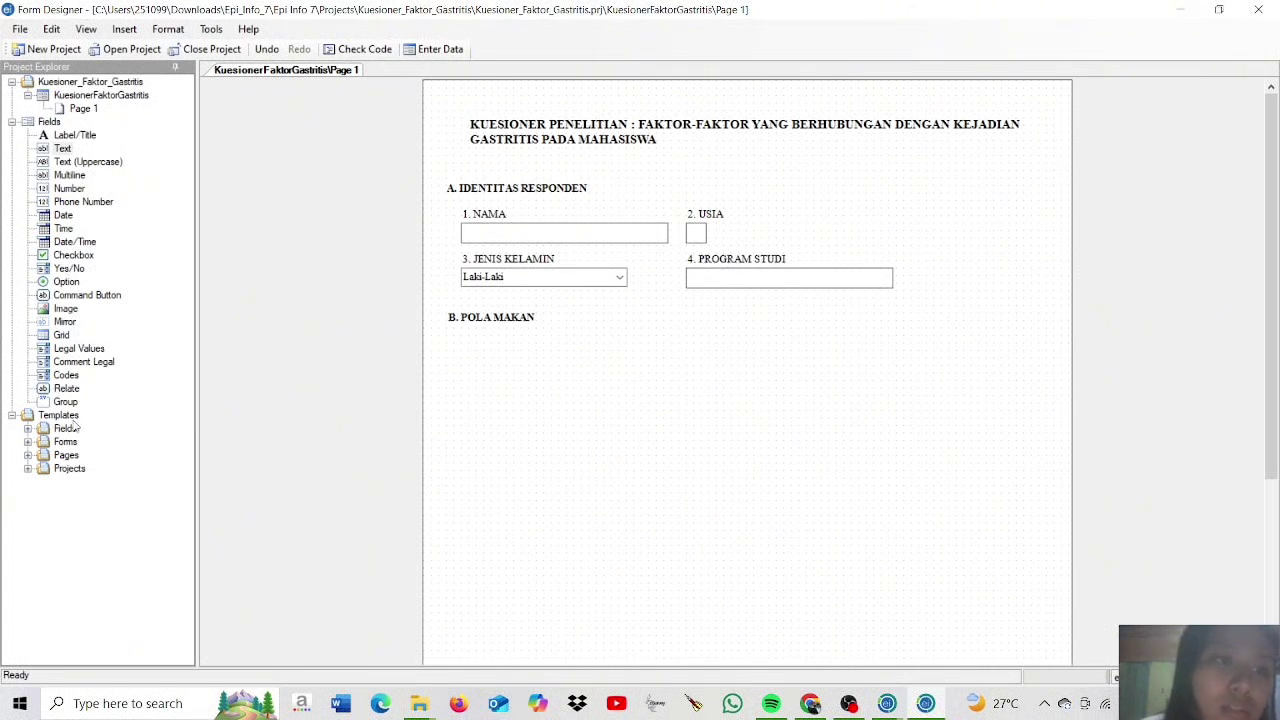
- Start a new Option field with the prompt "1. FREKUENSI MAKAN SEHARI-HARI", accepting the suggested field name
{"action": "left_click", "coordinate": [66, 284]}
{"action": "double_click", "coordinate": [66, 284]}
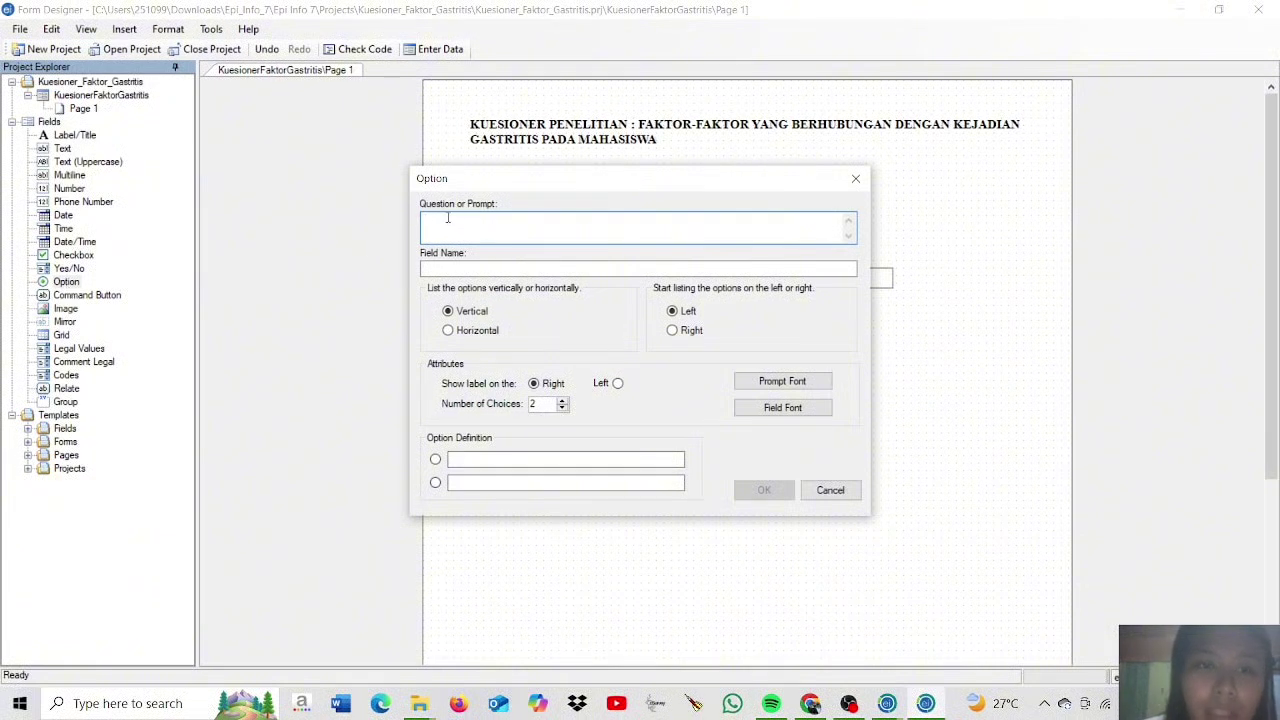
{"action": "type", "text": "1."}
{"action": "key", "text": "Caps_Lock"}
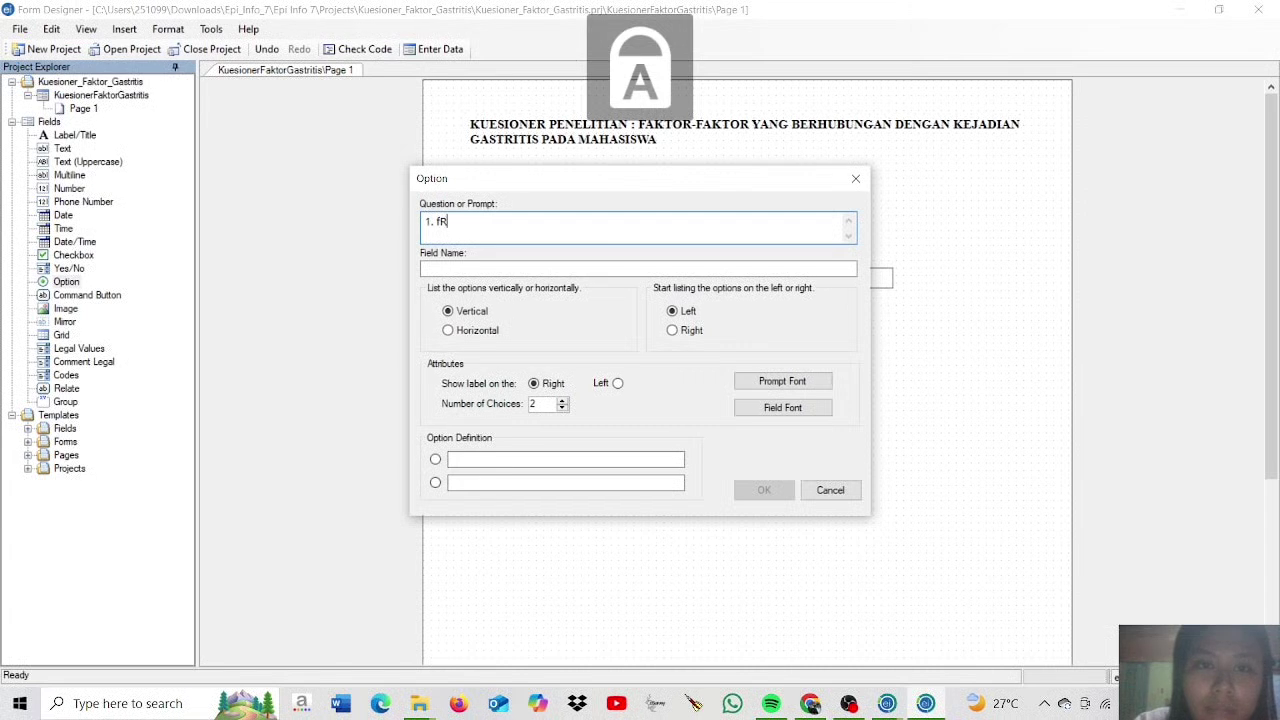
{"action": "type", "text": "FREKU"}
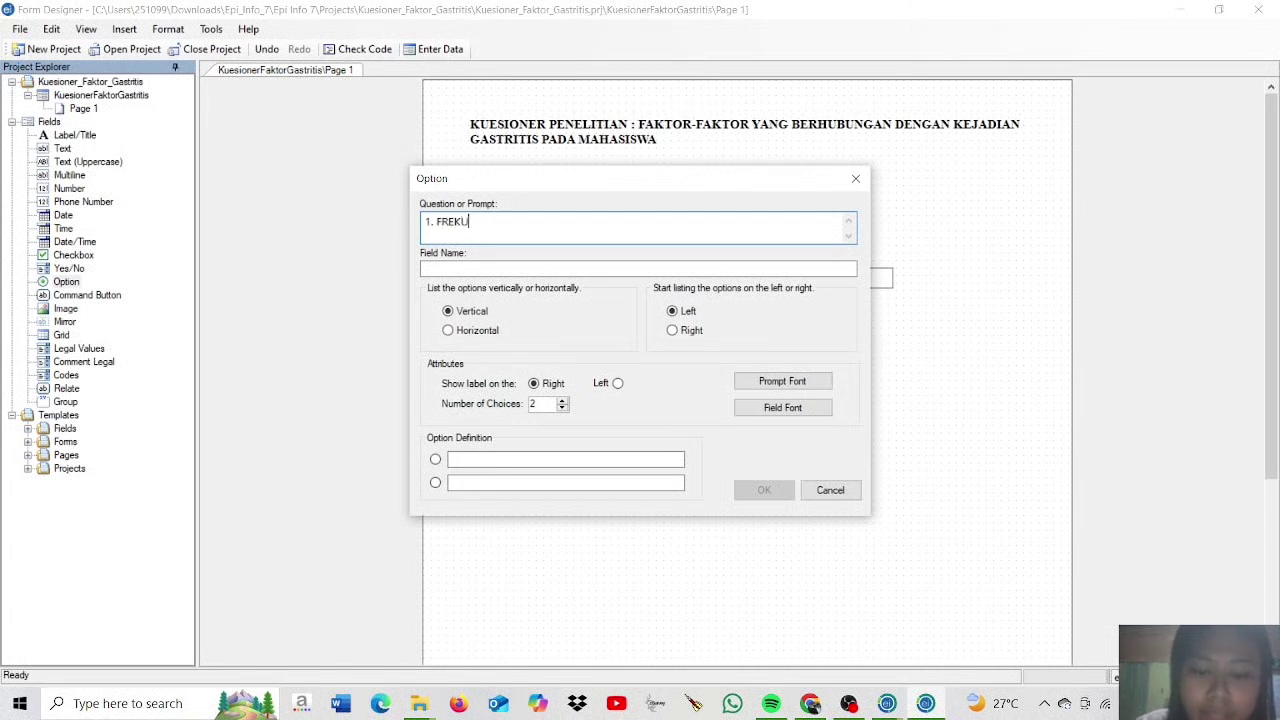
{"action": "type", "text": "ENSI MAKAN SEHA"}
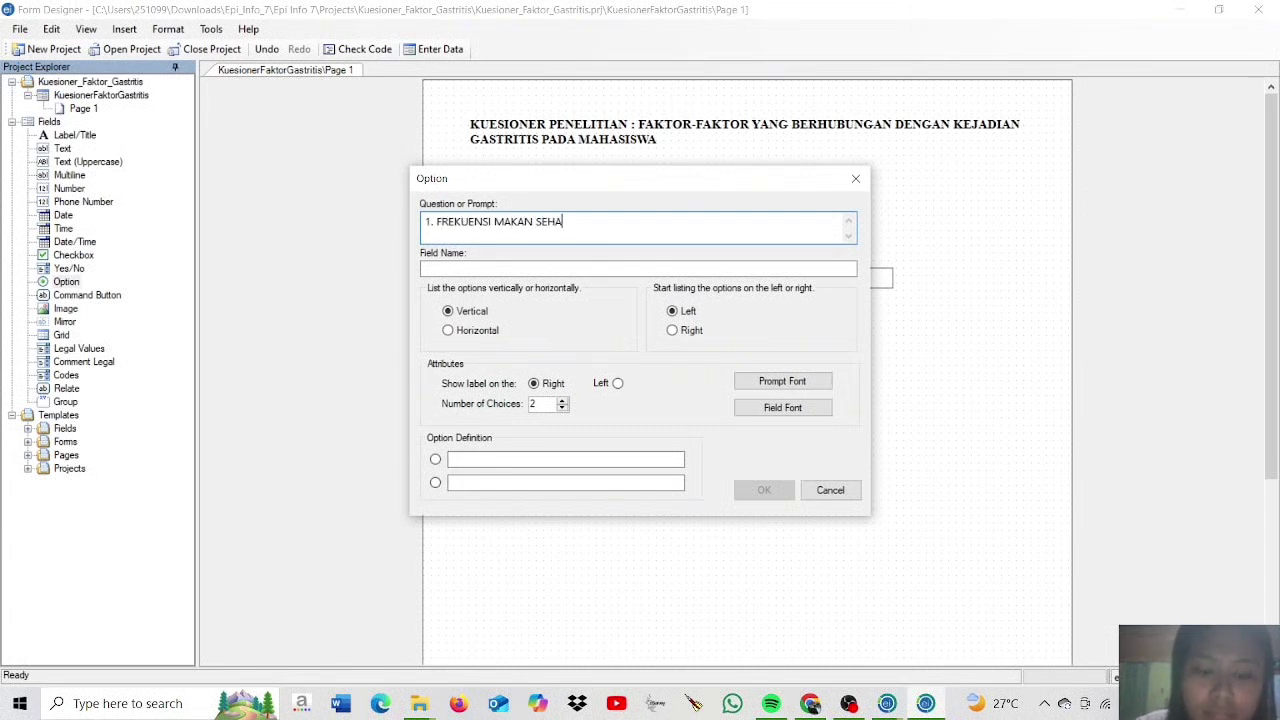
{"action": "type", "text": "RI-HARI"}
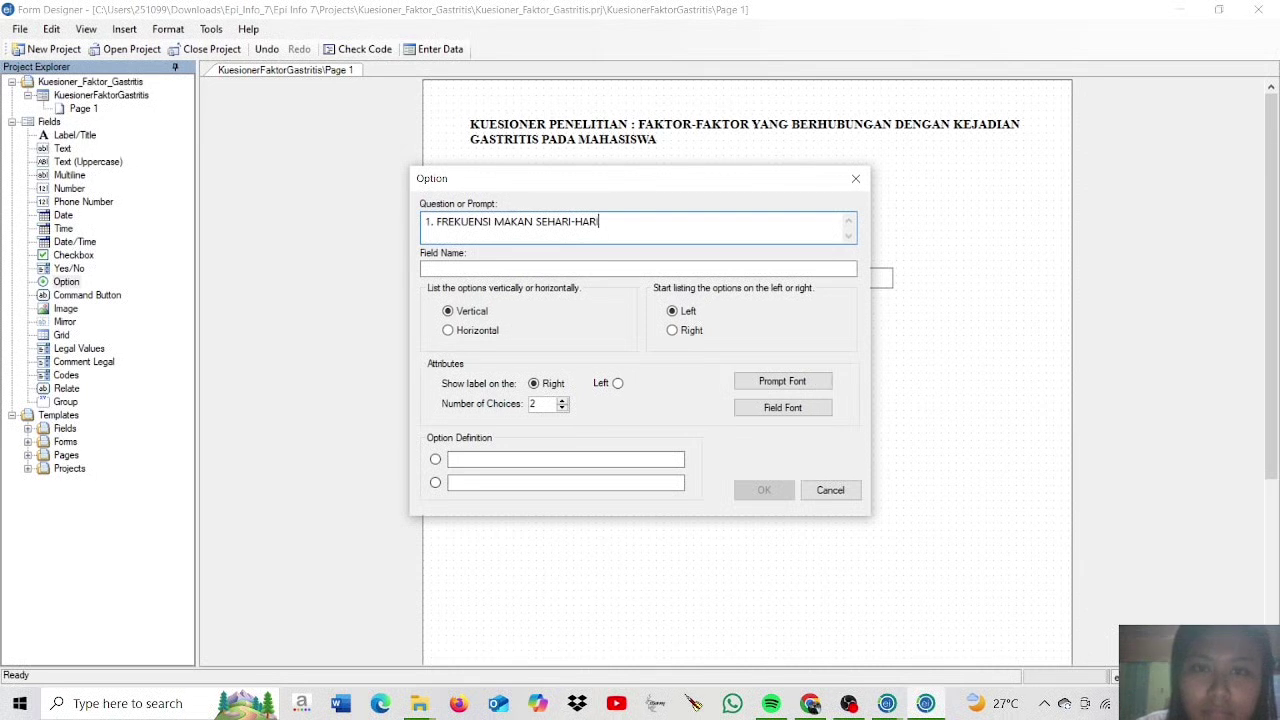
{"action": "left_click", "coordinate": [553, 269]}
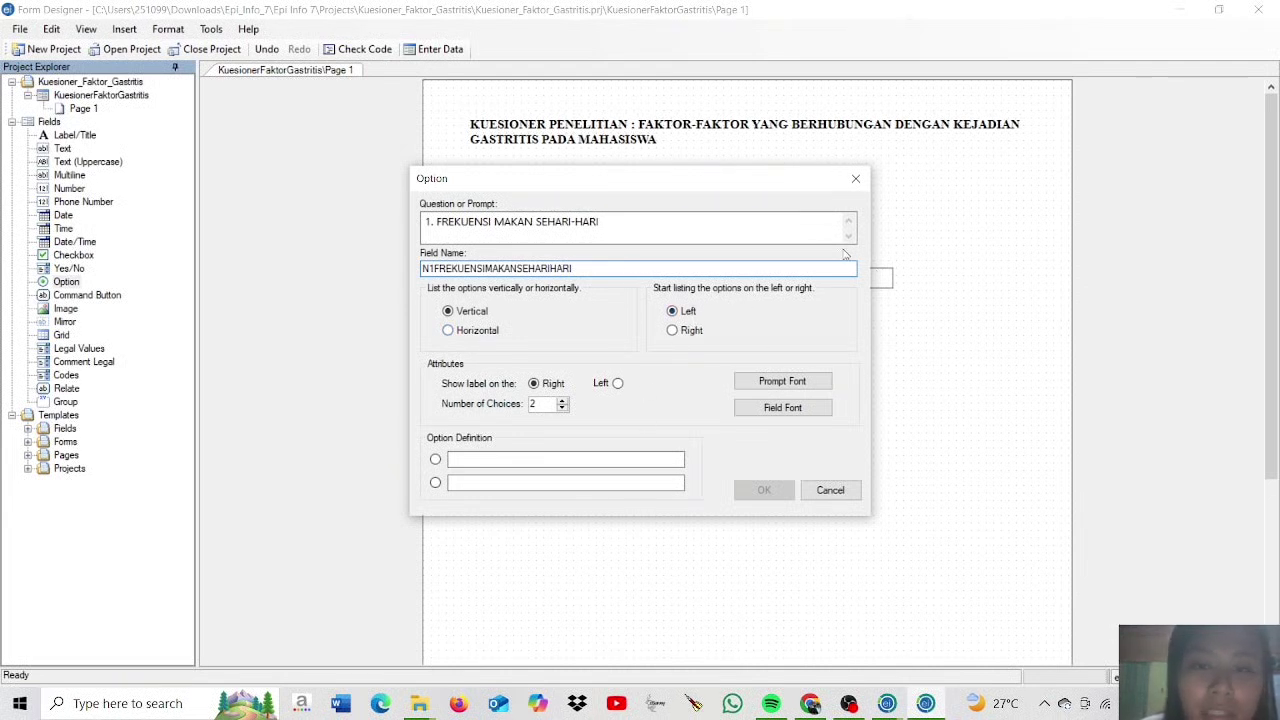
- Set the number of choices for the meal frequency question to 3
{"action": "double_click", "coordinate": [550, 403]}
{"action": "type", "text": "3"}
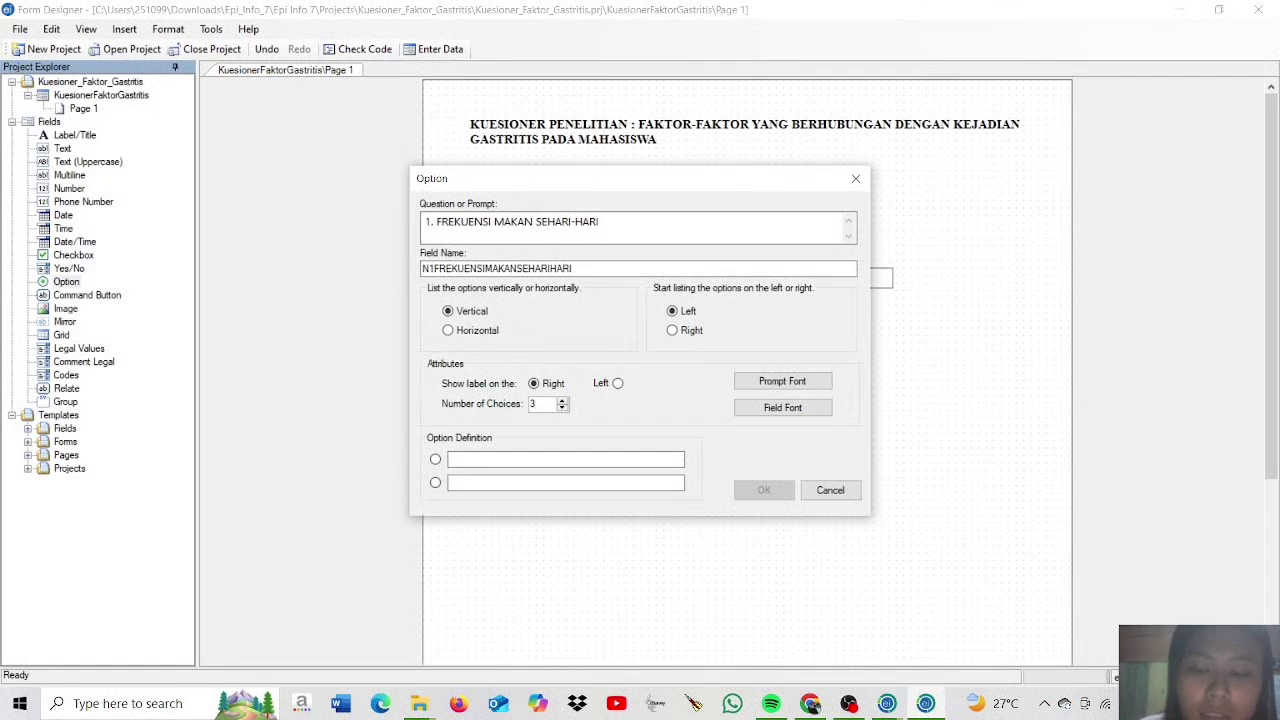
{"action": "left_click", "coordinate": [562, 401]}
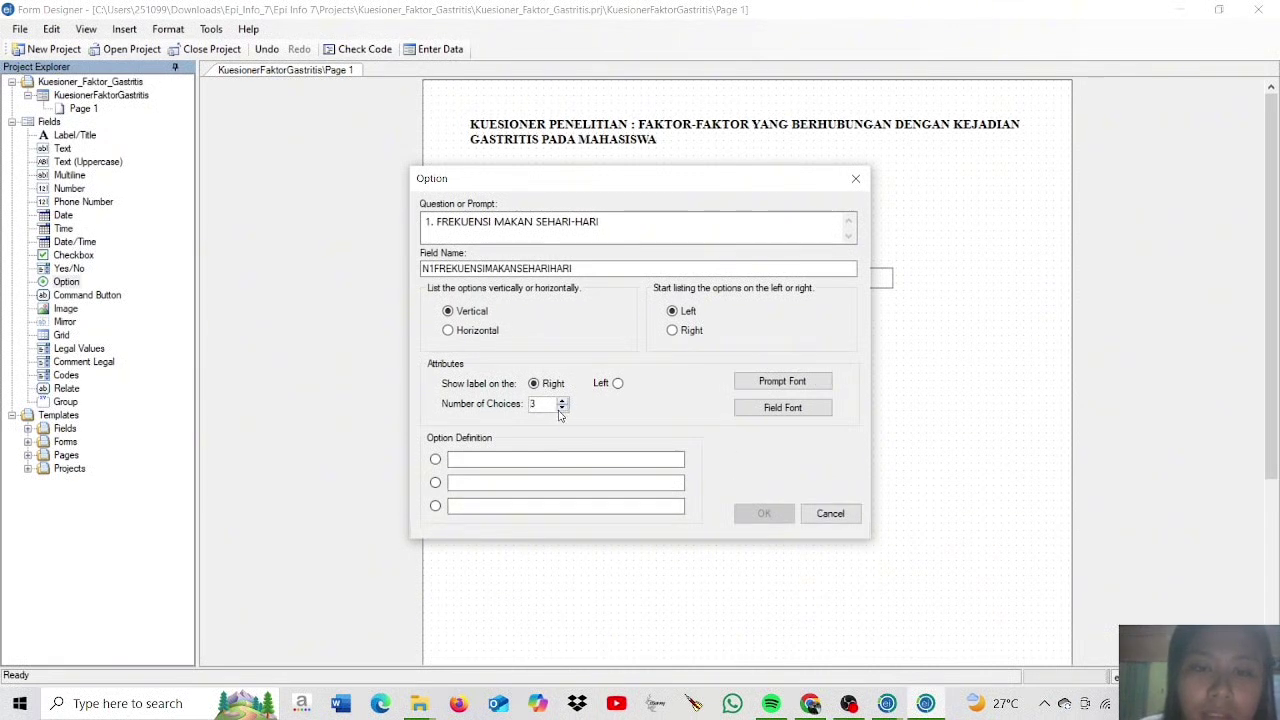
{"action": "left_click", "coordinate": [562, 408]}
{"action": "left_click", "coordinate": [563, 400]}
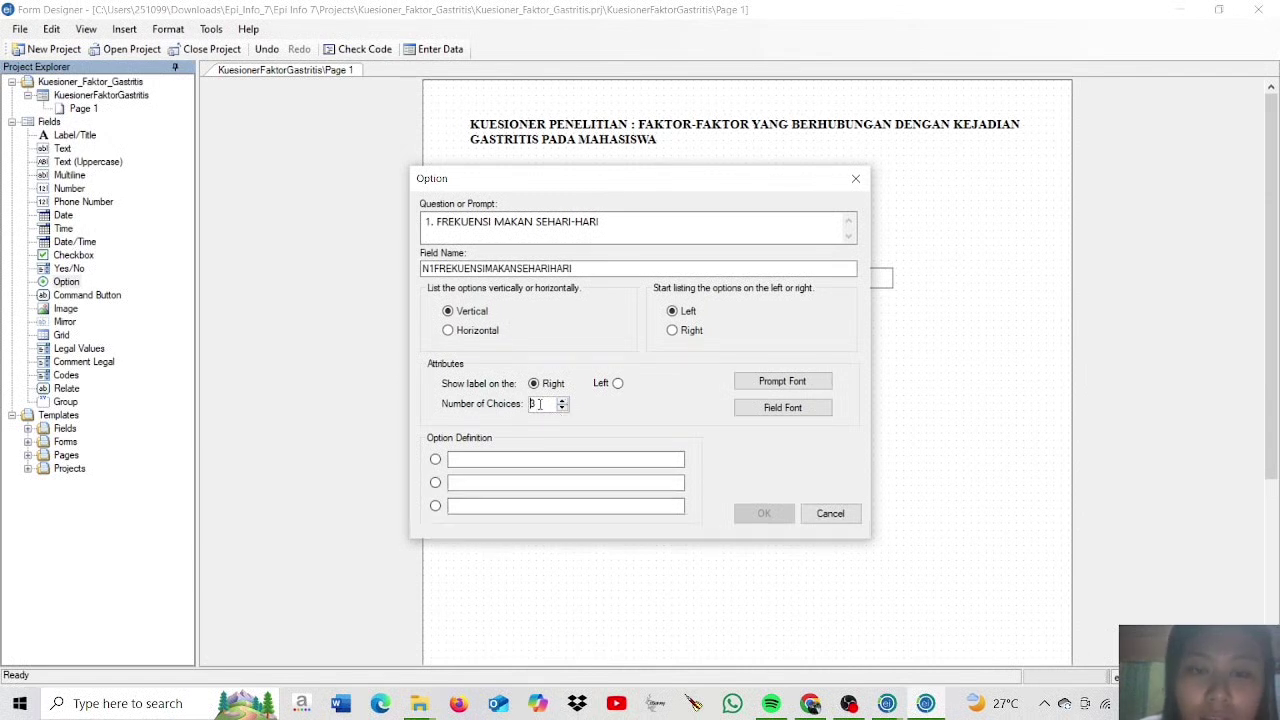
- Define the three answer choices as "A. 1-2 KALI", "B. 3 KALI" and "C. > 4 KALI"
{"action": "left_click", "coordinate": [485, 461]}
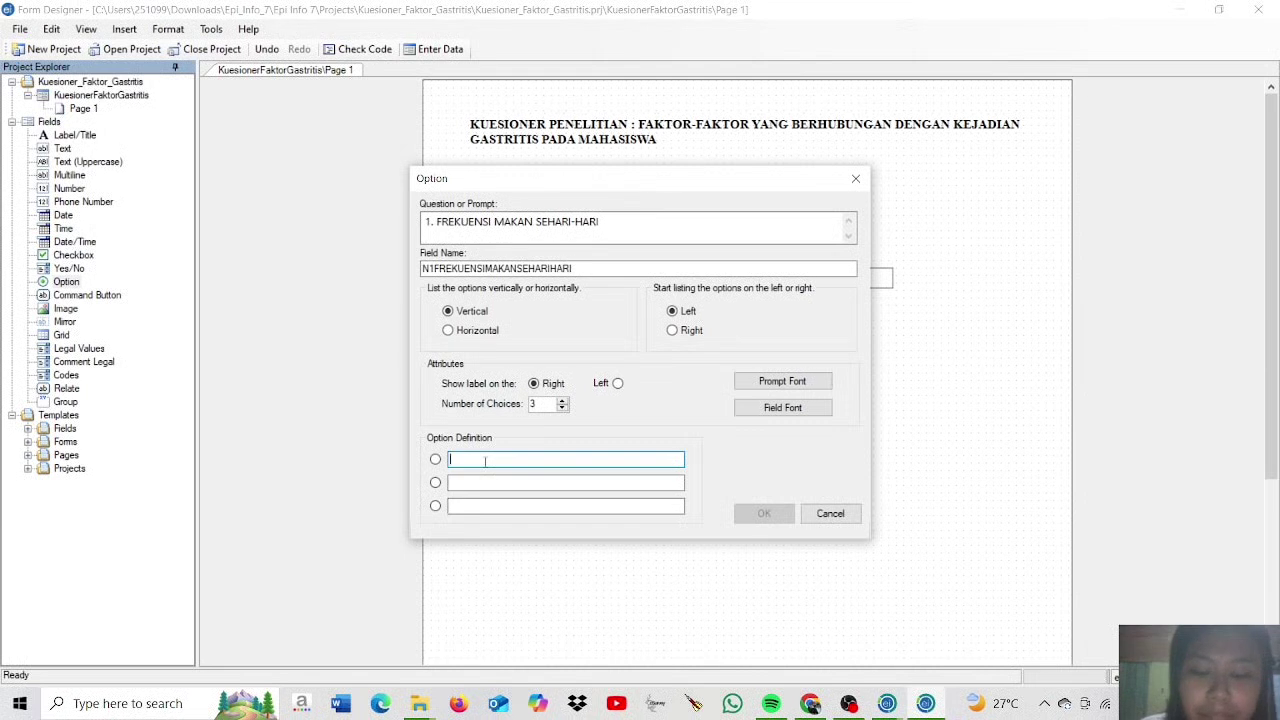
{"action": "type", "text": "A. 1-2 KALI"}
{"action": "left_click", "coordinate": [487, 484]}
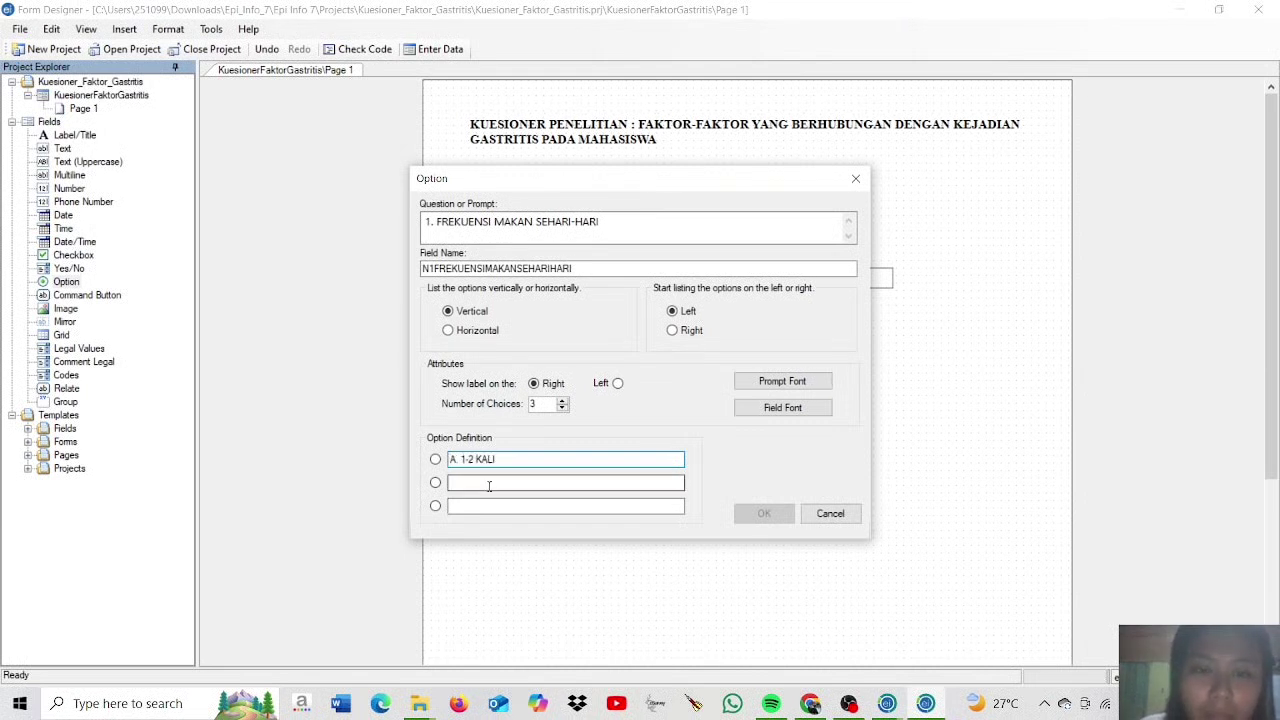
{"action": "type", "text": "B"}
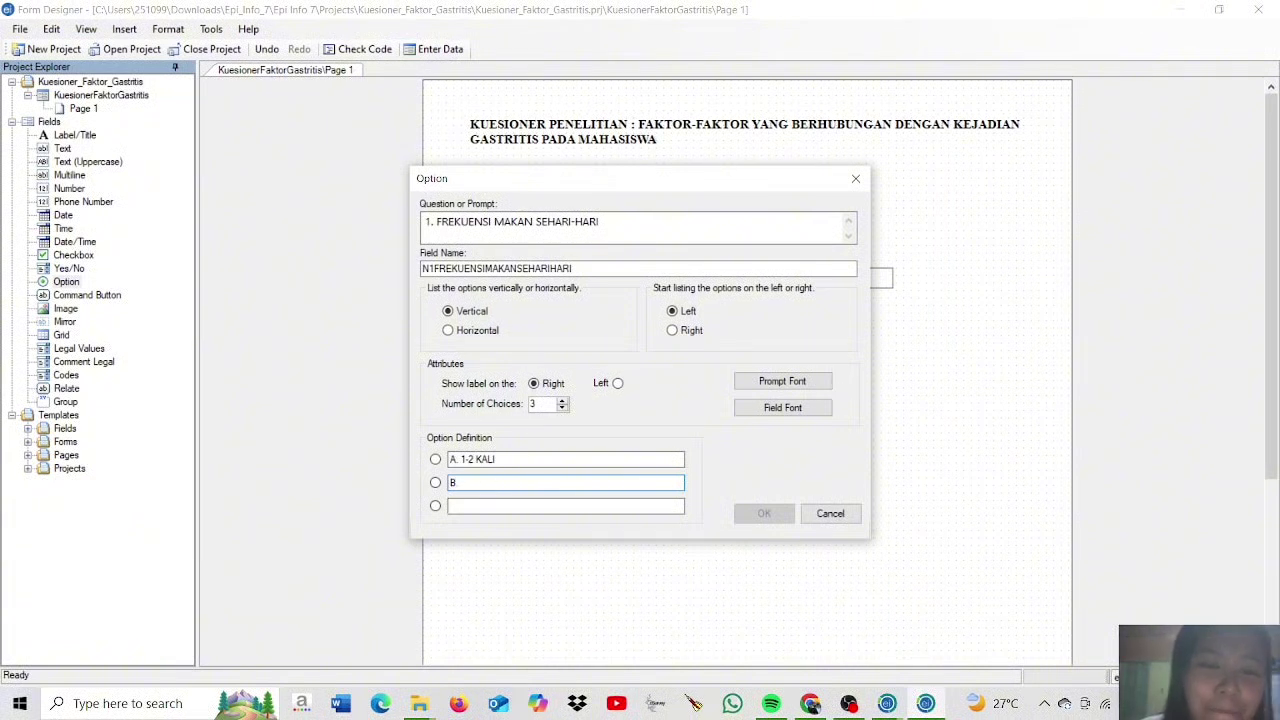
{"action": "type", "text": ". 3 KALI"}
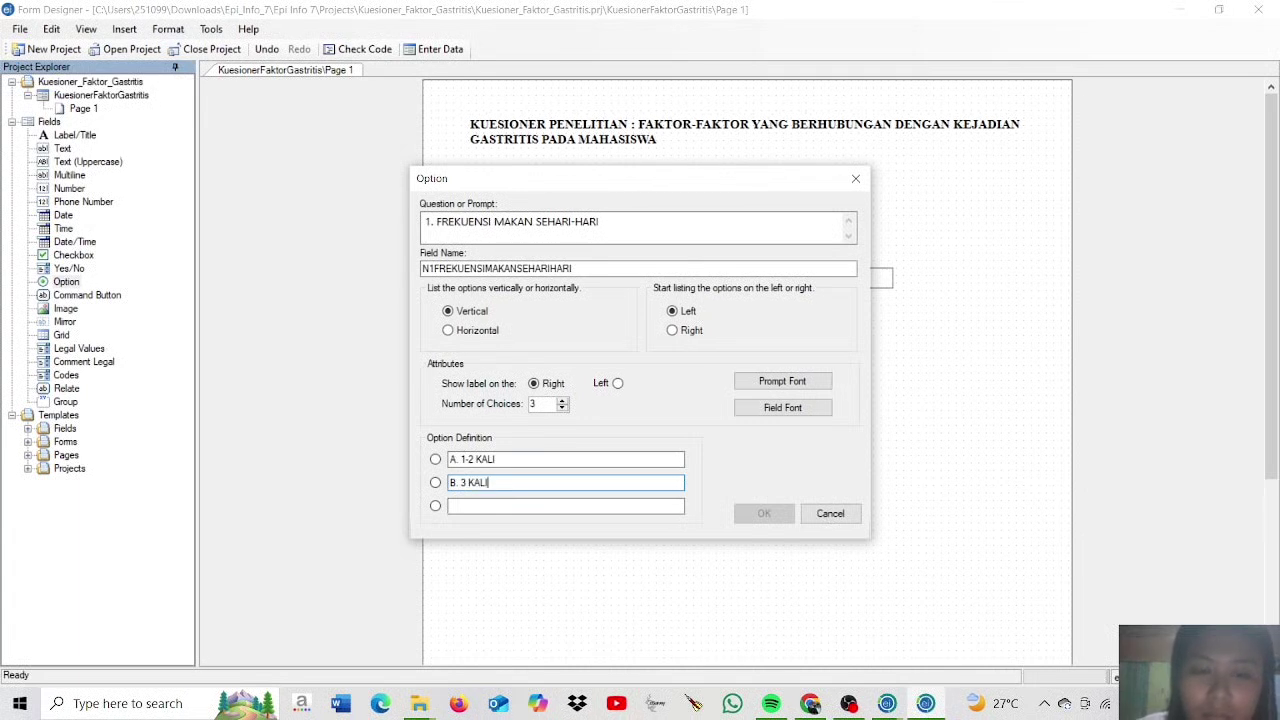
{"action": "left_click", "coordinate": [597, 506]}
{"action": "type", "text": "C"}
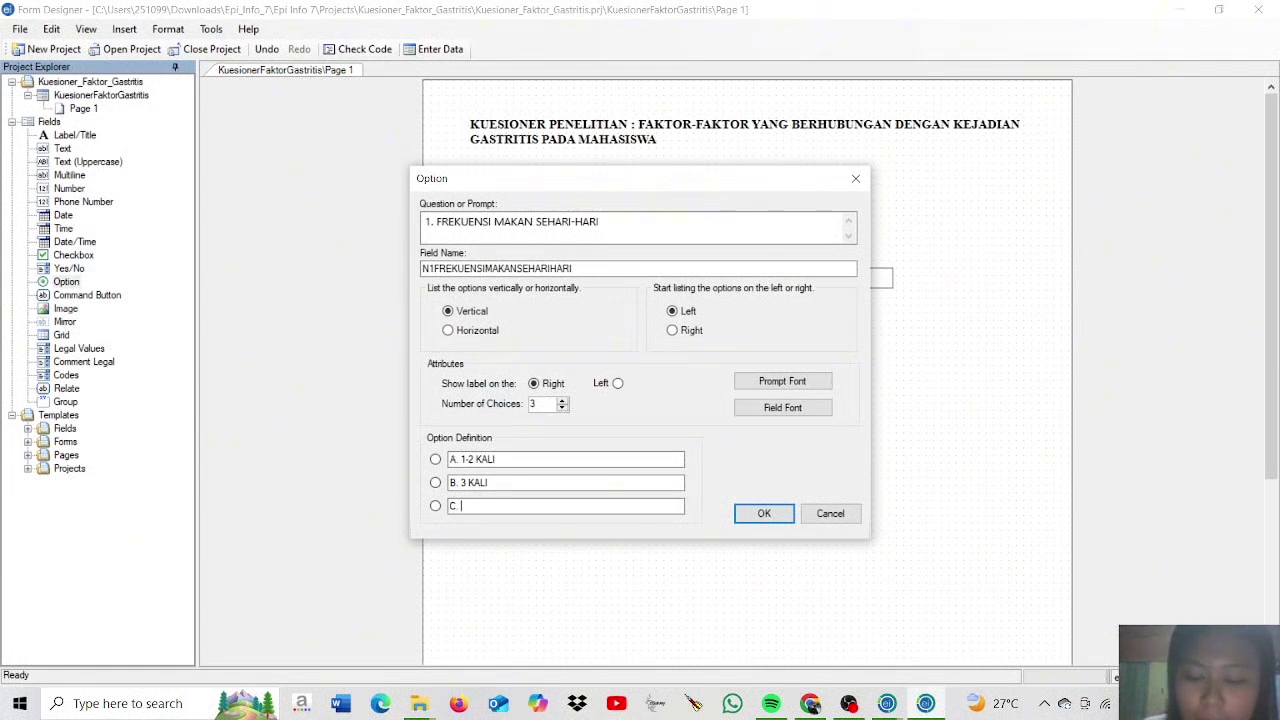
{"action": "type", "text": ". > 4 KALI"}
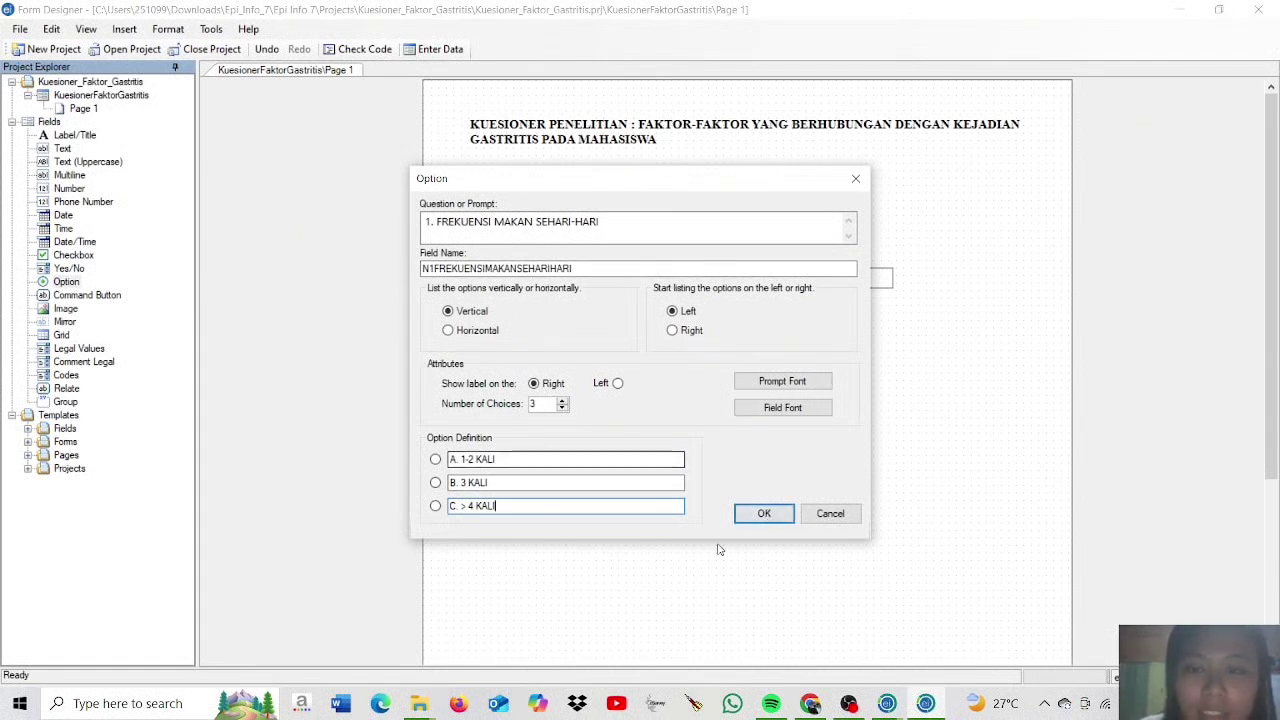
- Set the prompt font of the meal frequency question to Times New Roman
{"action": "left_click", "coordinate": [793, 385]}
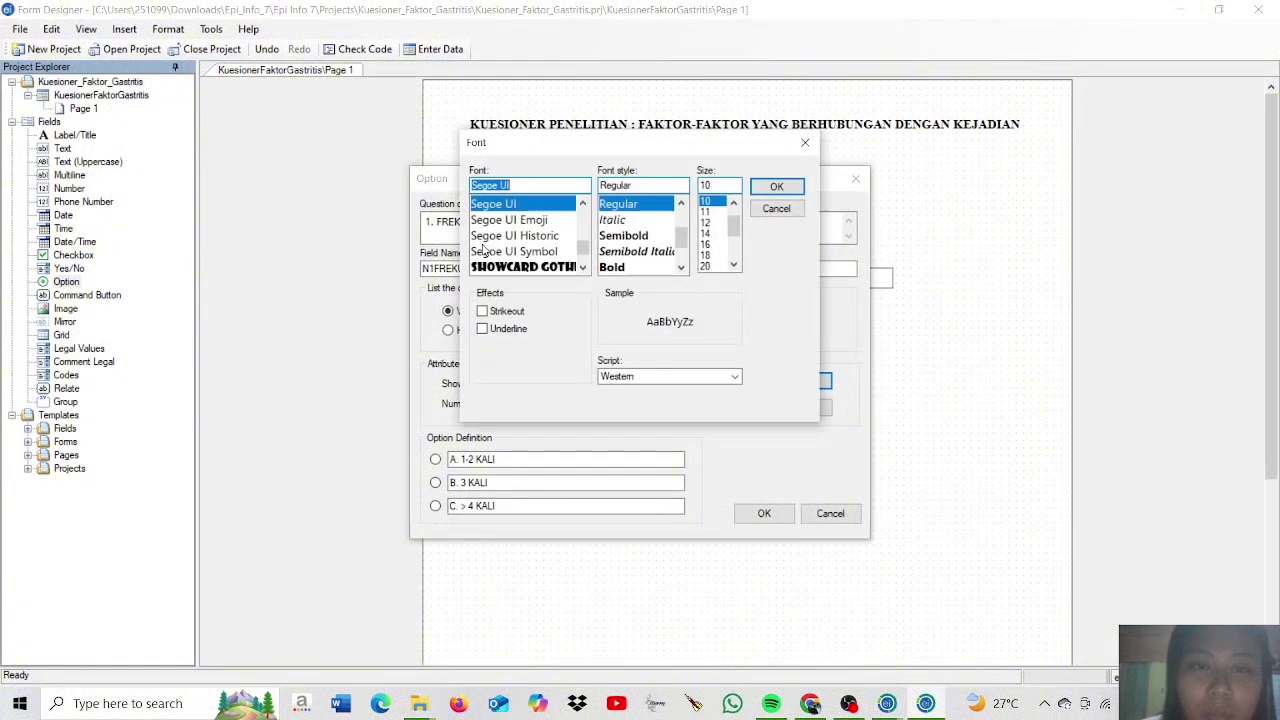
{"action": "scroll", "coordinate": [540, 202], "scroll_direction": "down", "scroll_amount": 5}
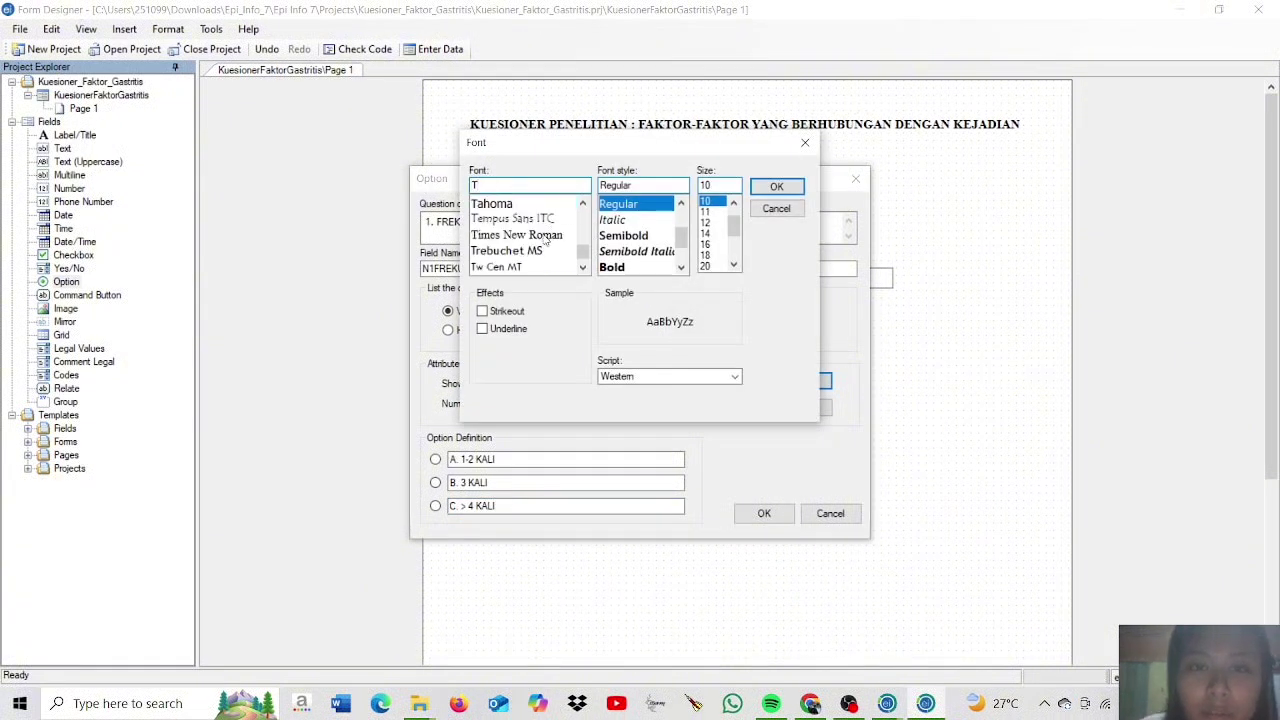
{"action": "left_click", "coordinate": [549, 235]}
{"action": "left_click", "coordinate": [776, 187]}
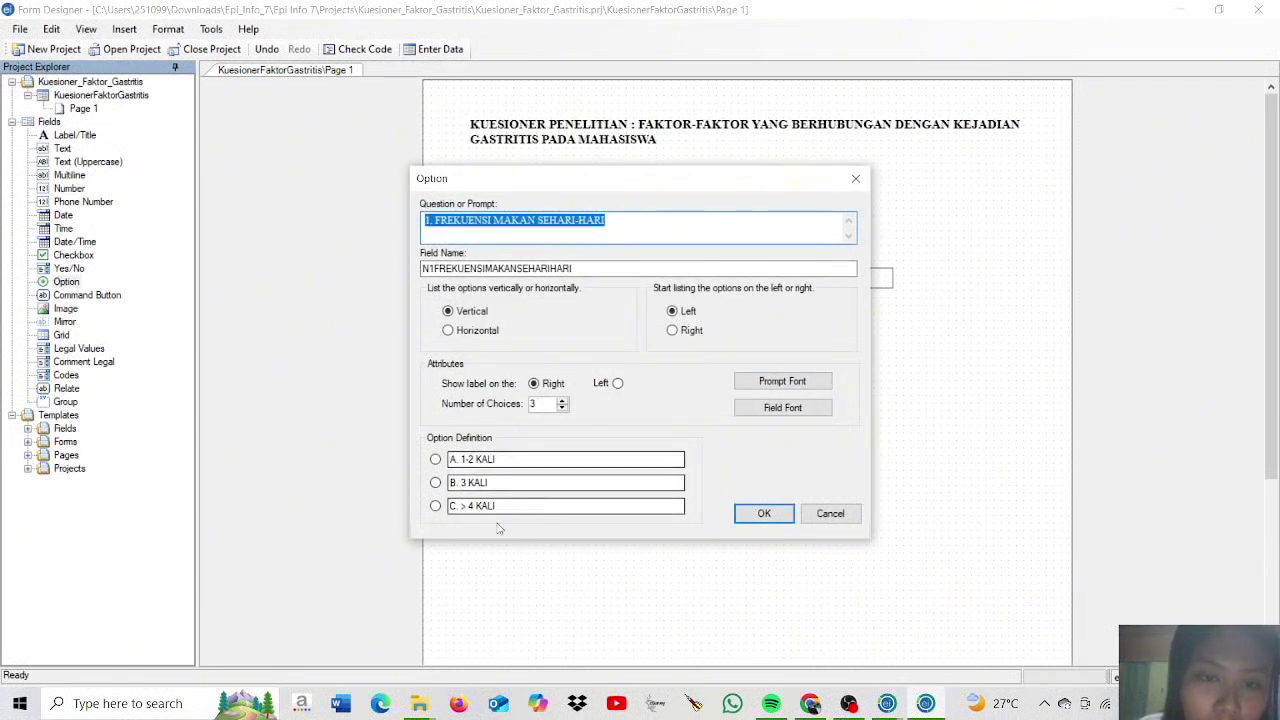
- Set the meal frequency question's field font to Times New Roman and place the question directly below the B. POLA MAKAN heading
{"action": "left_click", "coordinate": [772, 410]}
{"action": "left_click", "coordinate": [772, 410]}
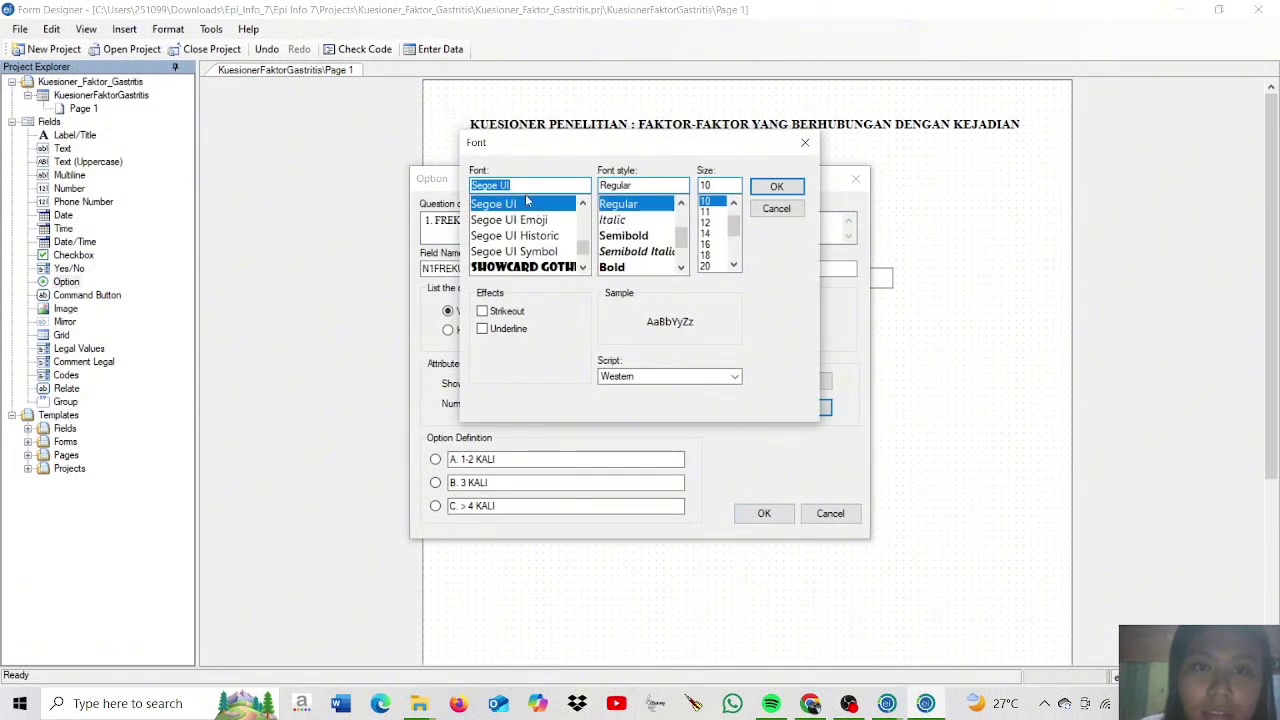
{"action": "type", "text": "T"}
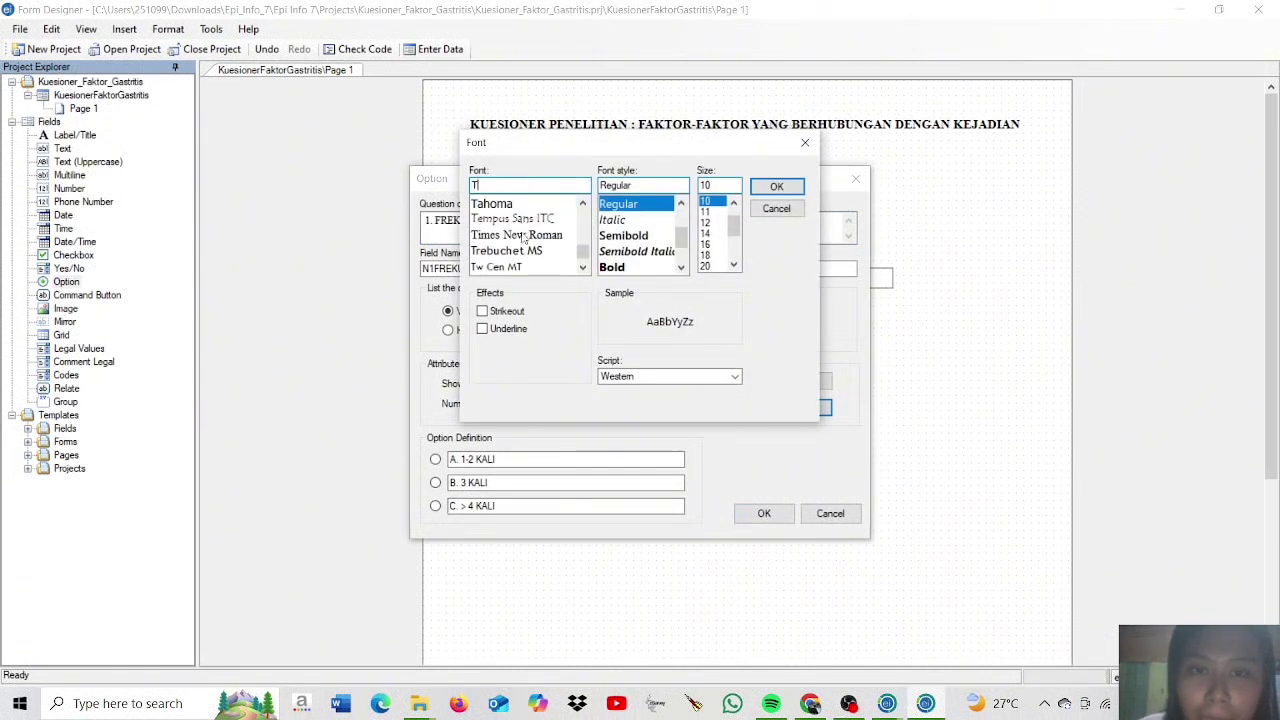
{"action": "left_click", "coordinate": [525, 235]}
{"action": "left_click", "coordinate": [776, 187]}
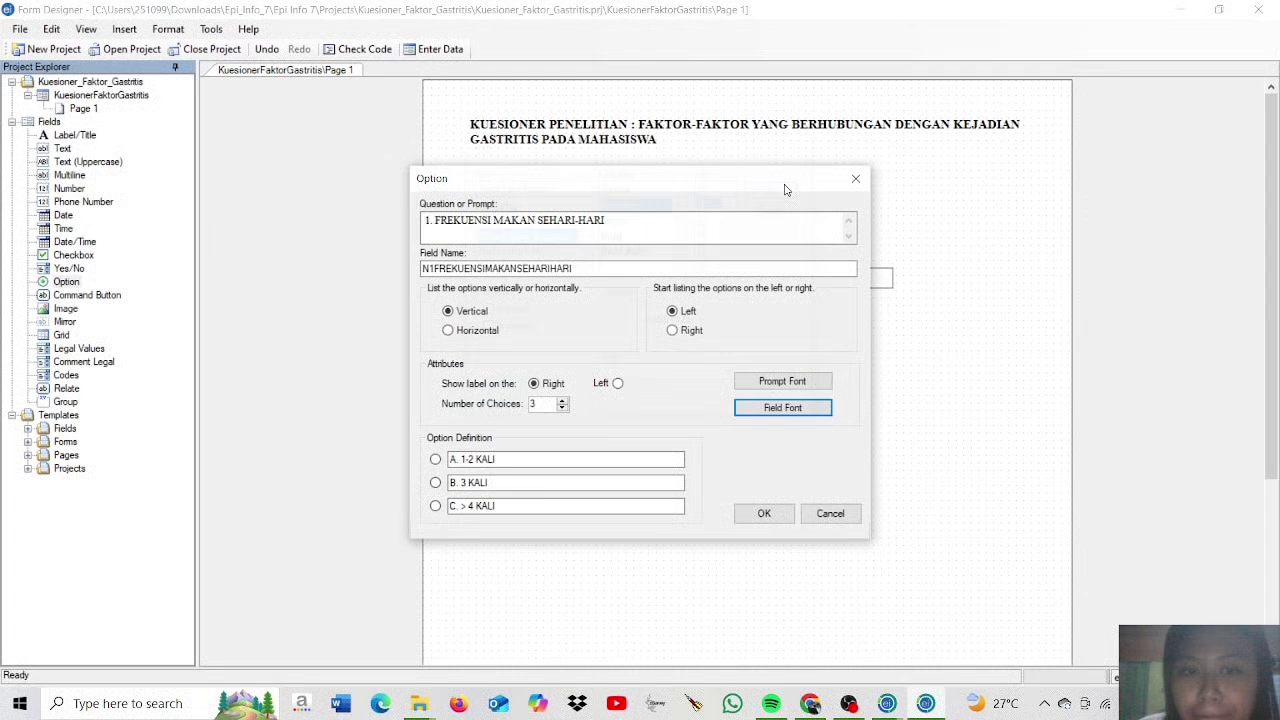
{"action": "left_click", "coordinate": [764, 515]}
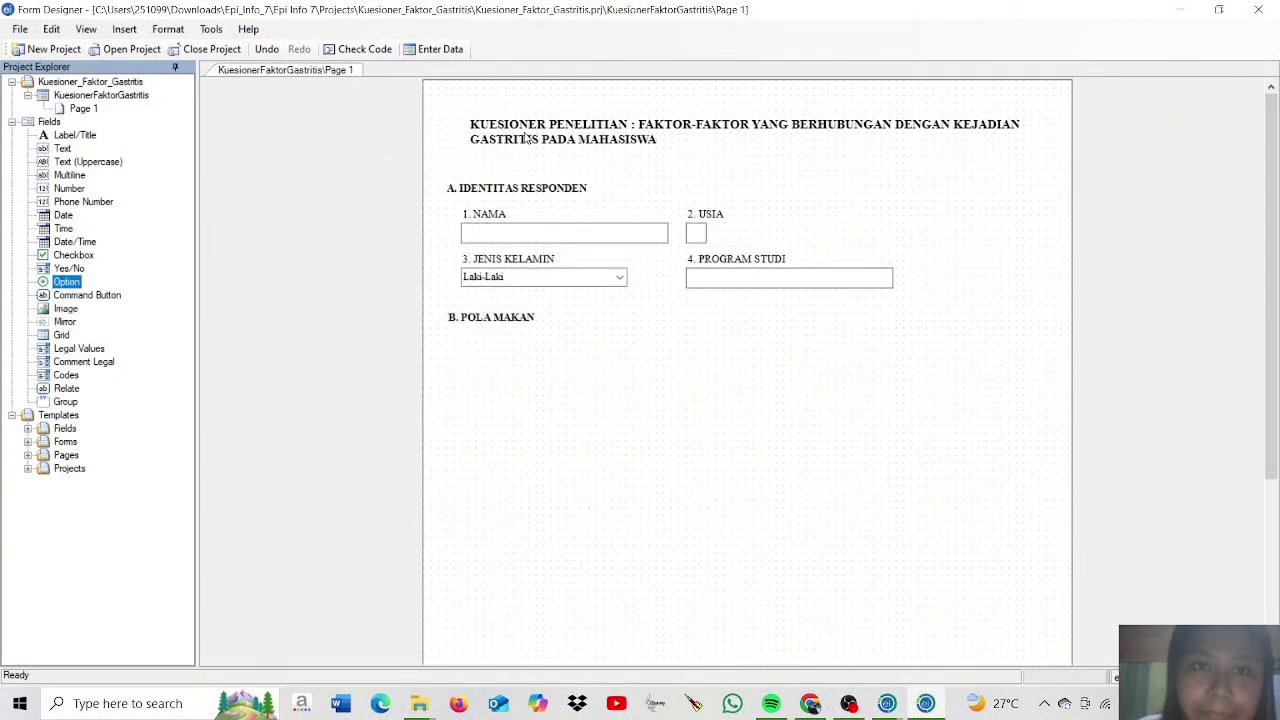
{"action": "left_click_drag", "start_coordinate": [496, 412], "coordinate": [529, 364]}
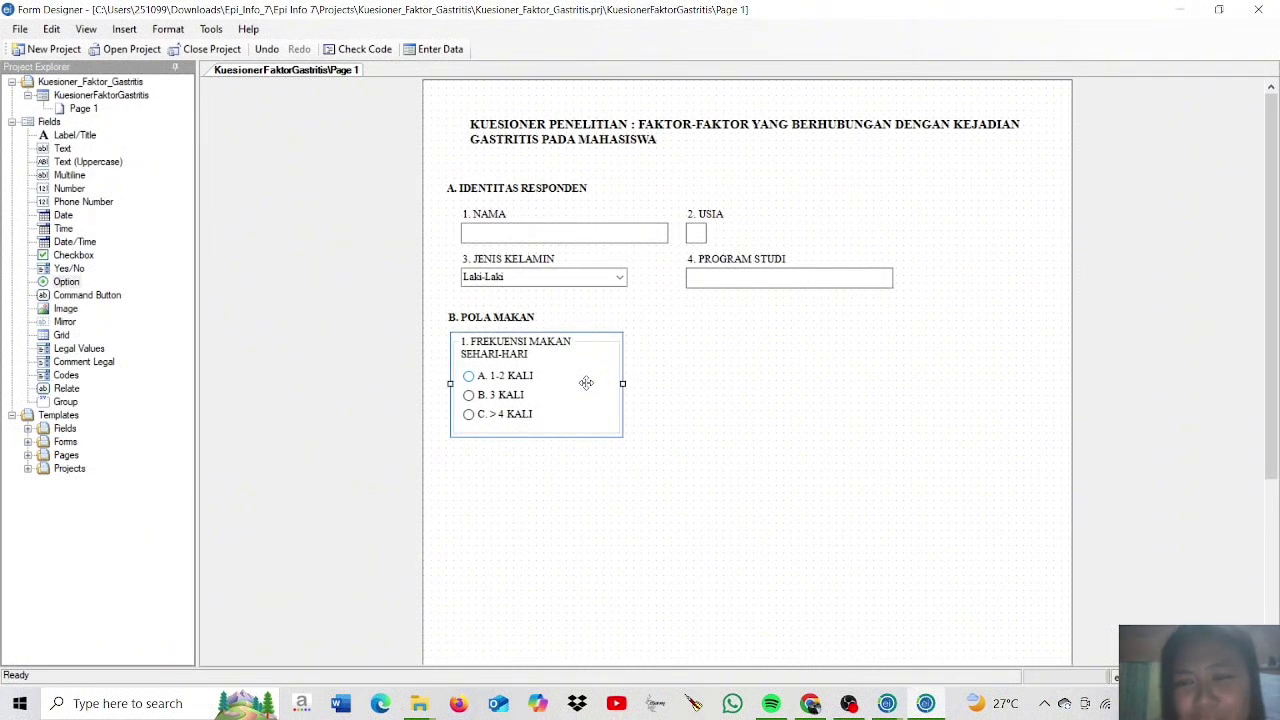
{"action": "left_click", "coordinate": [620, 512]}
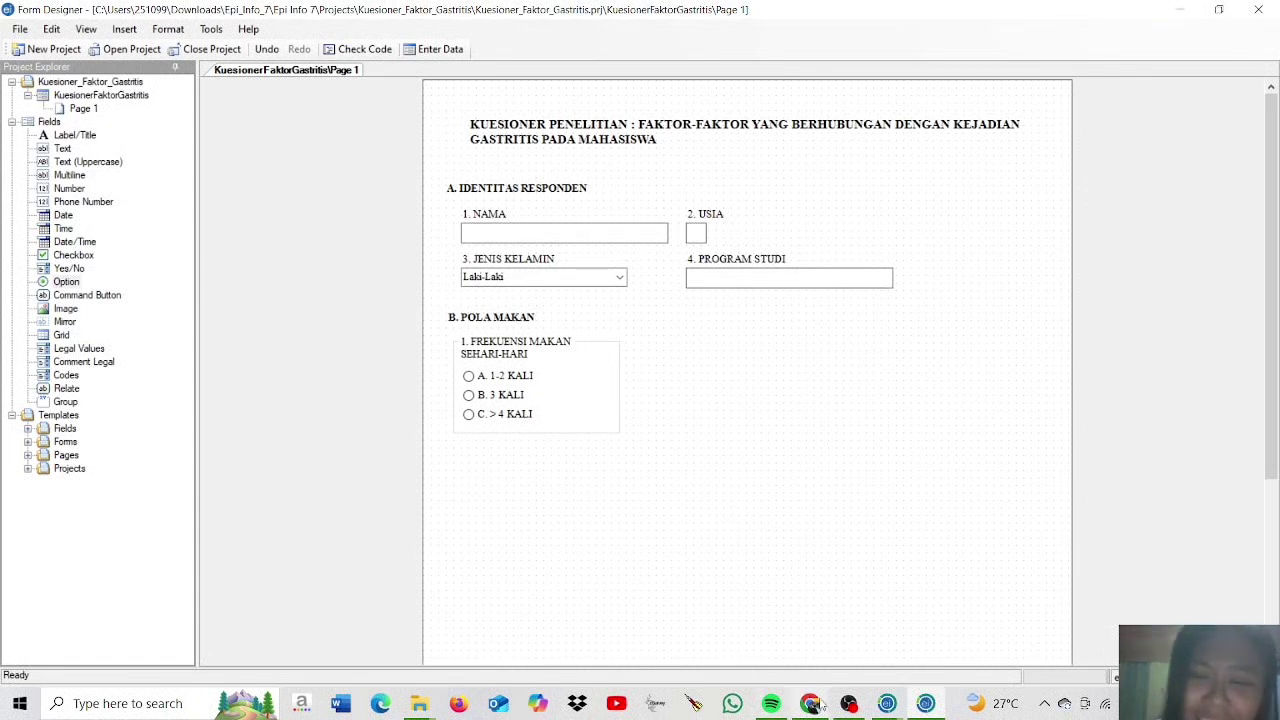
{"action": "mouse_move", "coordinate": [846, 703]}
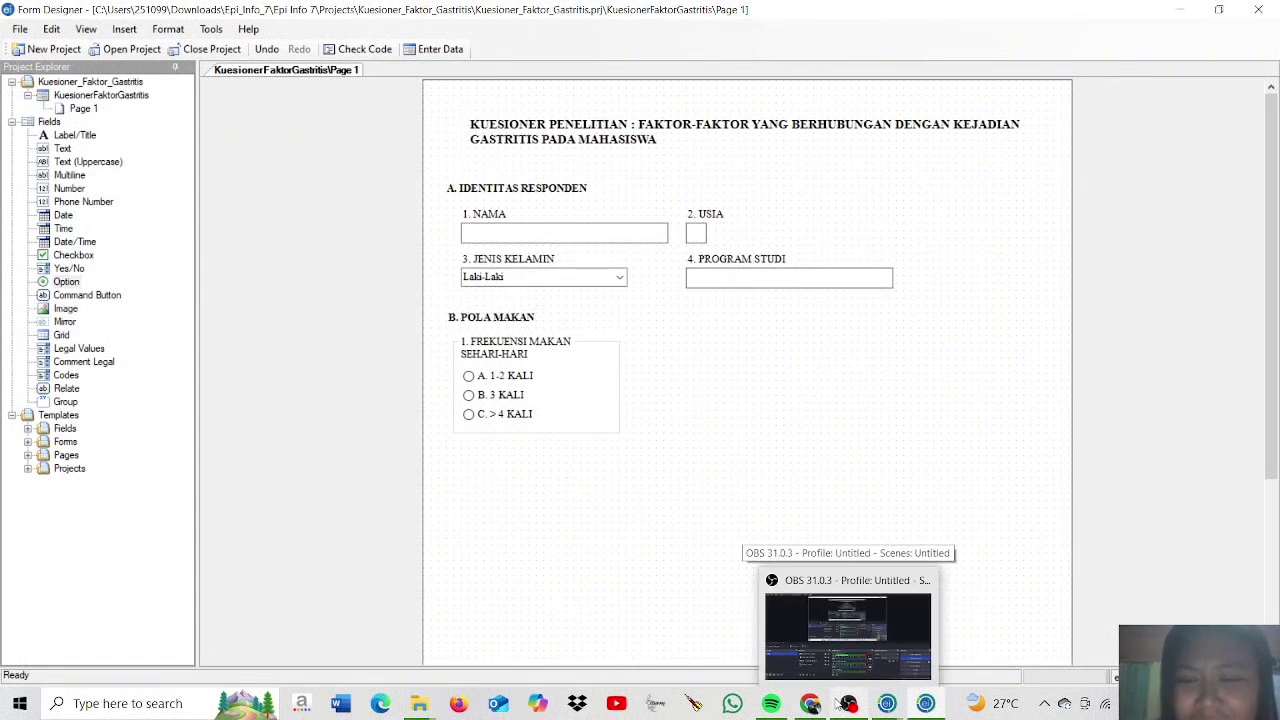
{"action": "left_click", "coordinate": [846, 703]}
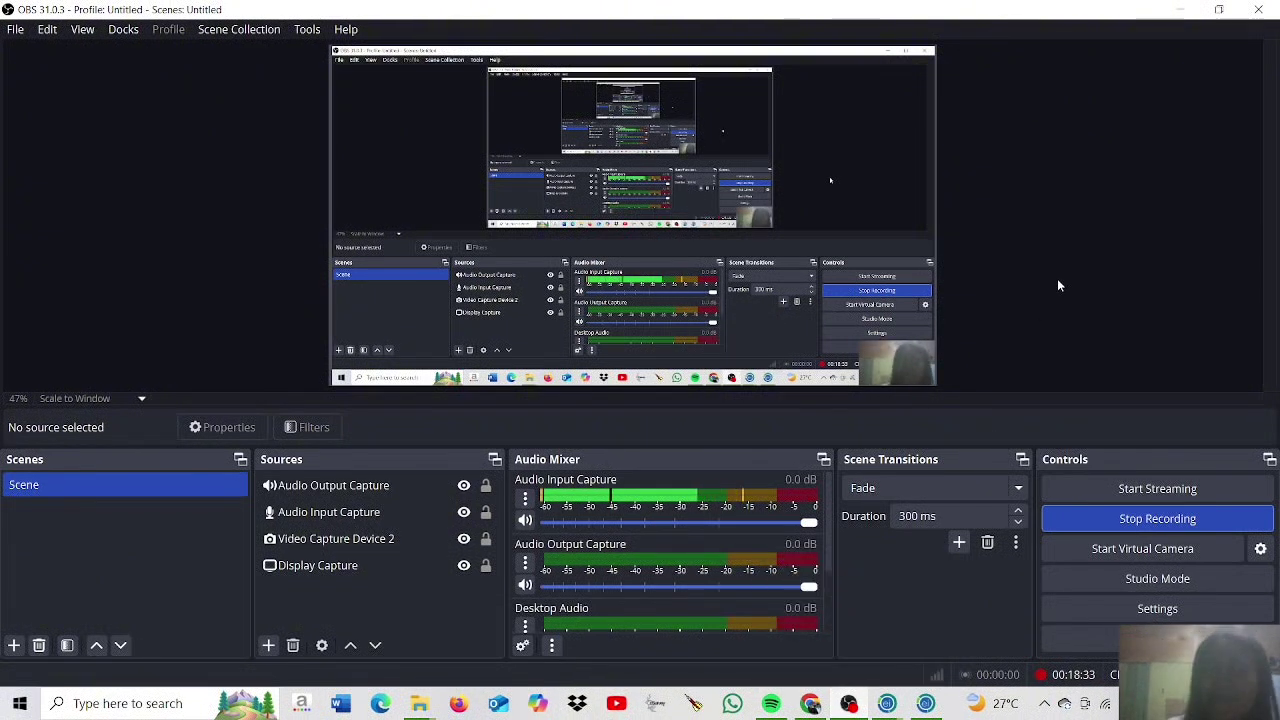
{"action": "left_click", "coordinate": [849, 707]}
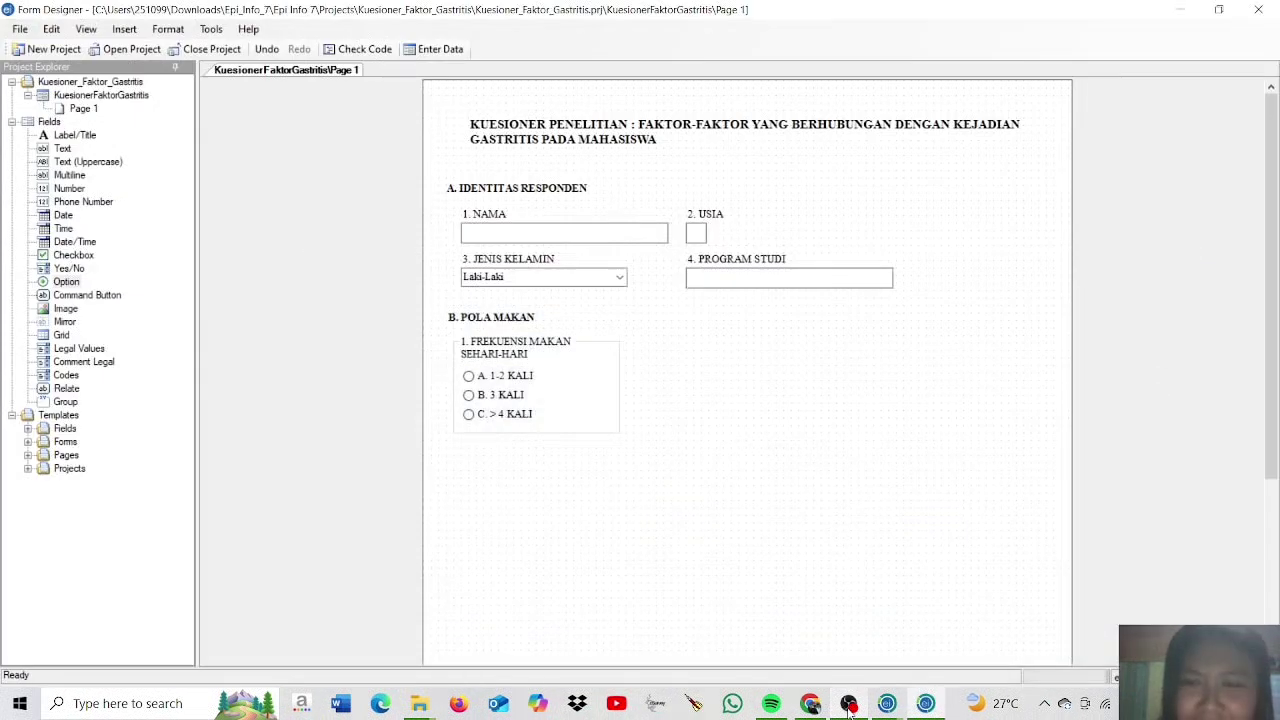
{"action": "left_click", "coordinate": [608, 430]}
{"action": "left_click", "coordinate": [587, 515]}
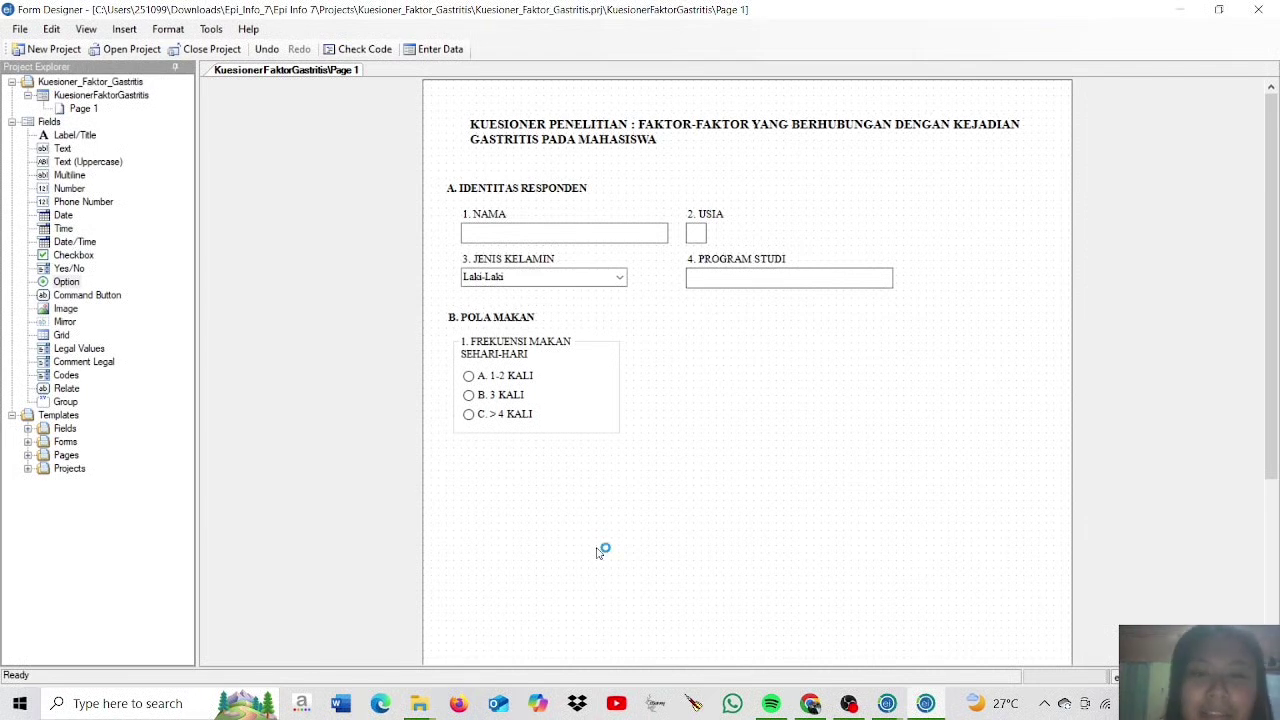
- Widen the meal frequency question's box so that its three answer choices line up in a single row
{"action": "left_click", "coordinate": [546, 390]}
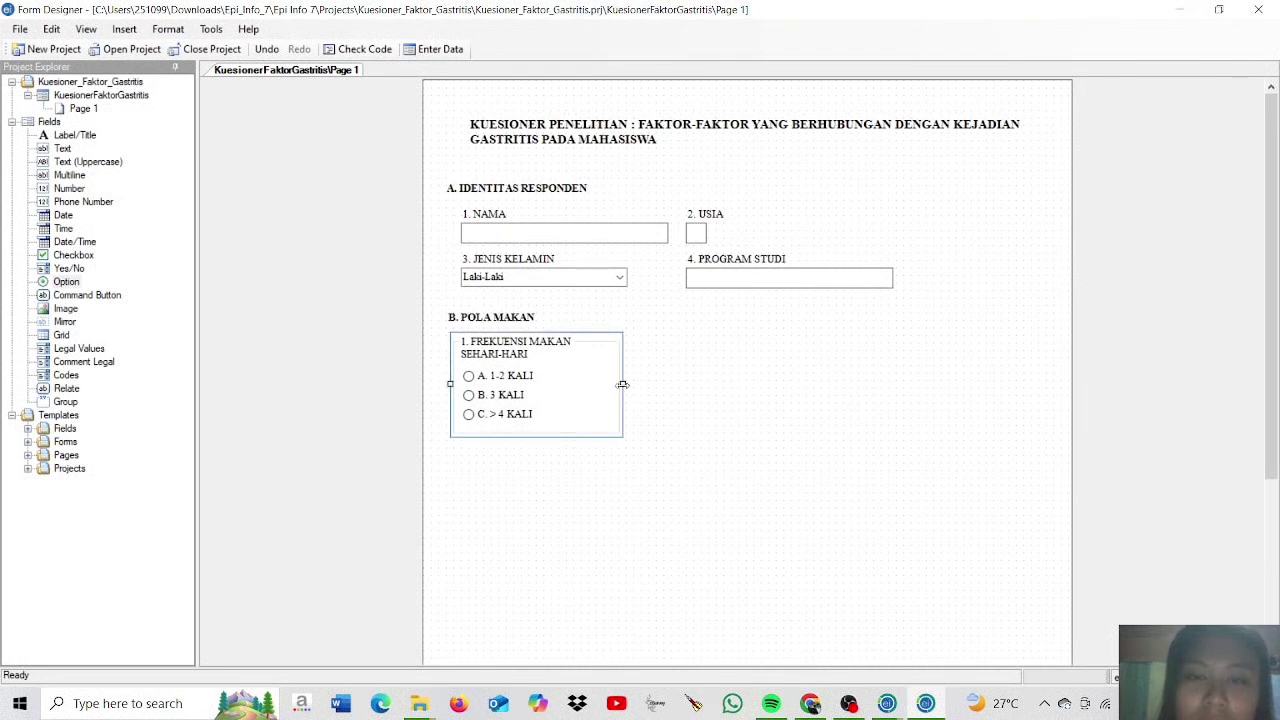
{"action": "left_click_drag", "start_coordinate": [622, 384], "coordinate": [973, 356]}
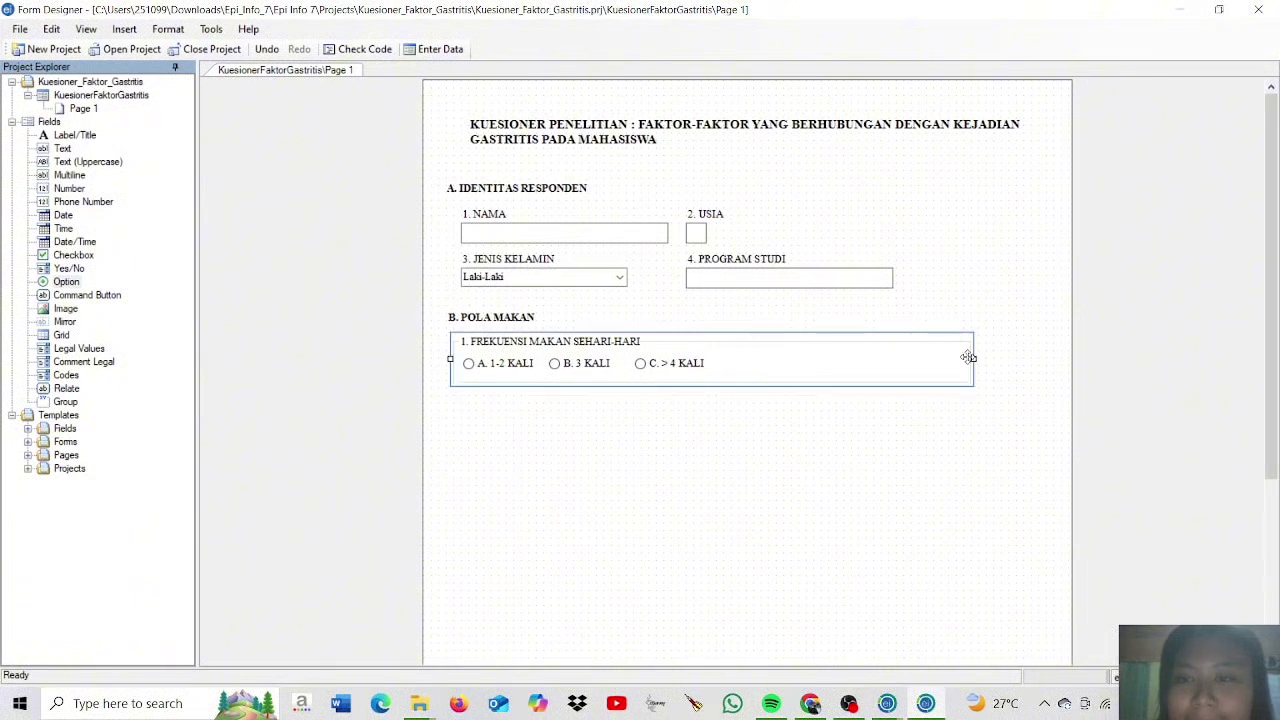
{"action": "left_click", "coordinate": [966, 360]}
{"action": "left_click", "coordinate": [753, 376]}
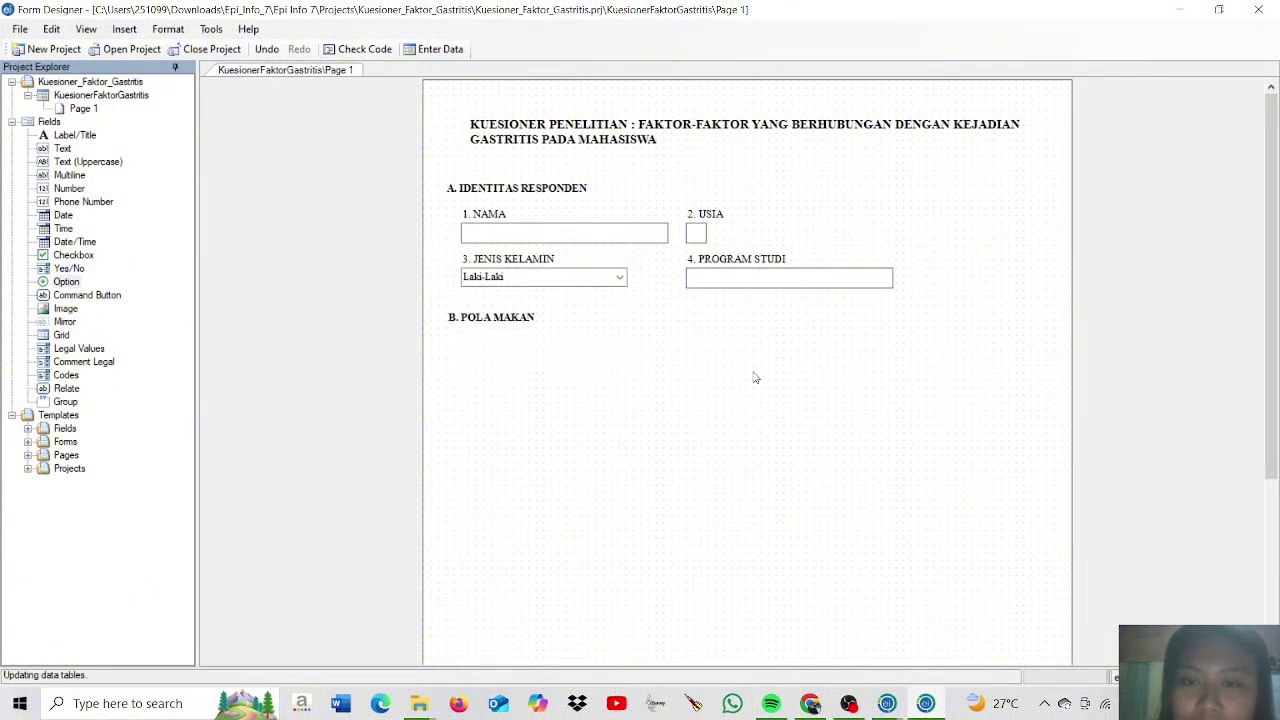
{"action": "left_click", "coordinate": [625, 405]}
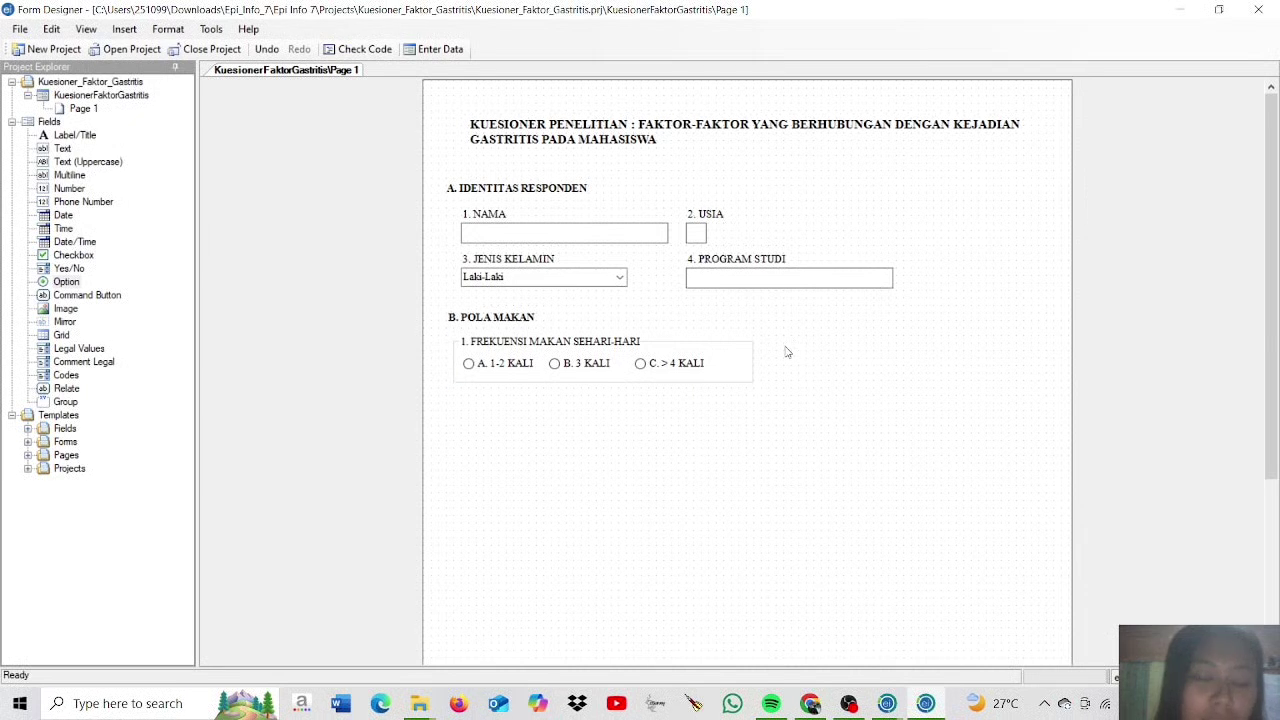
{"action": "left_click", "coordinate": [604, 370]}
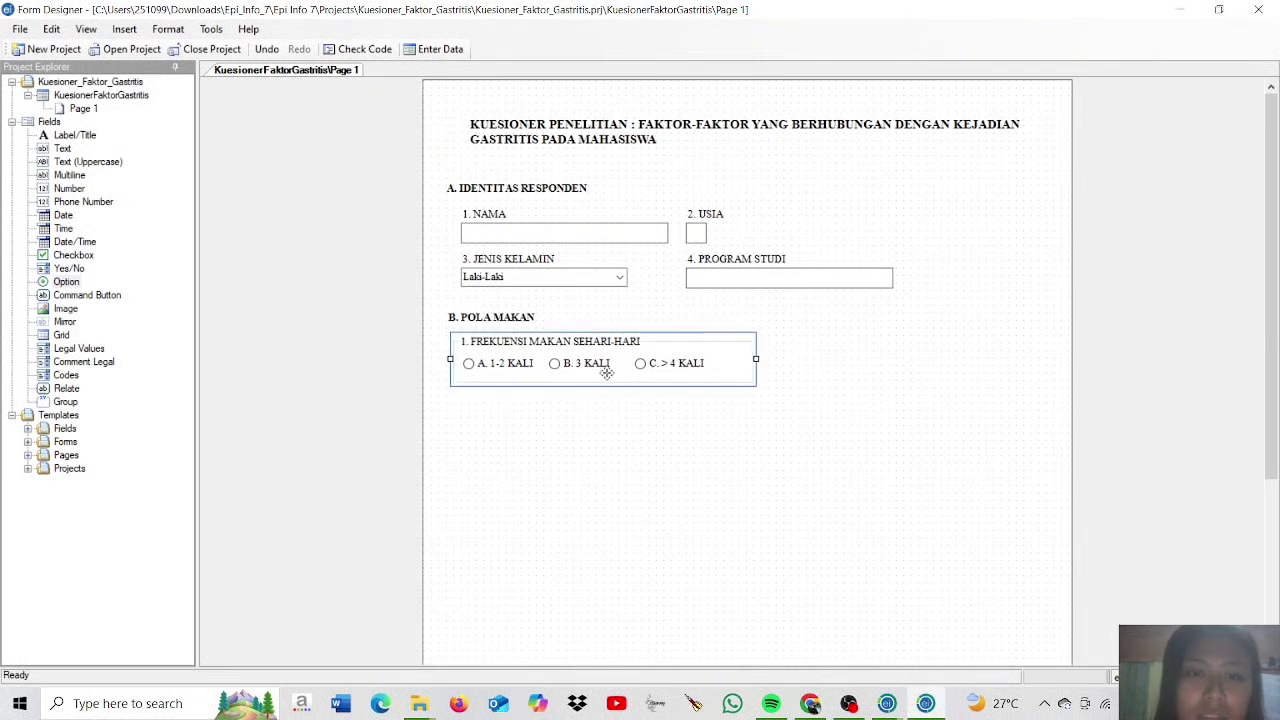
{"action": "left_click", "coordinate": [575, 398]}
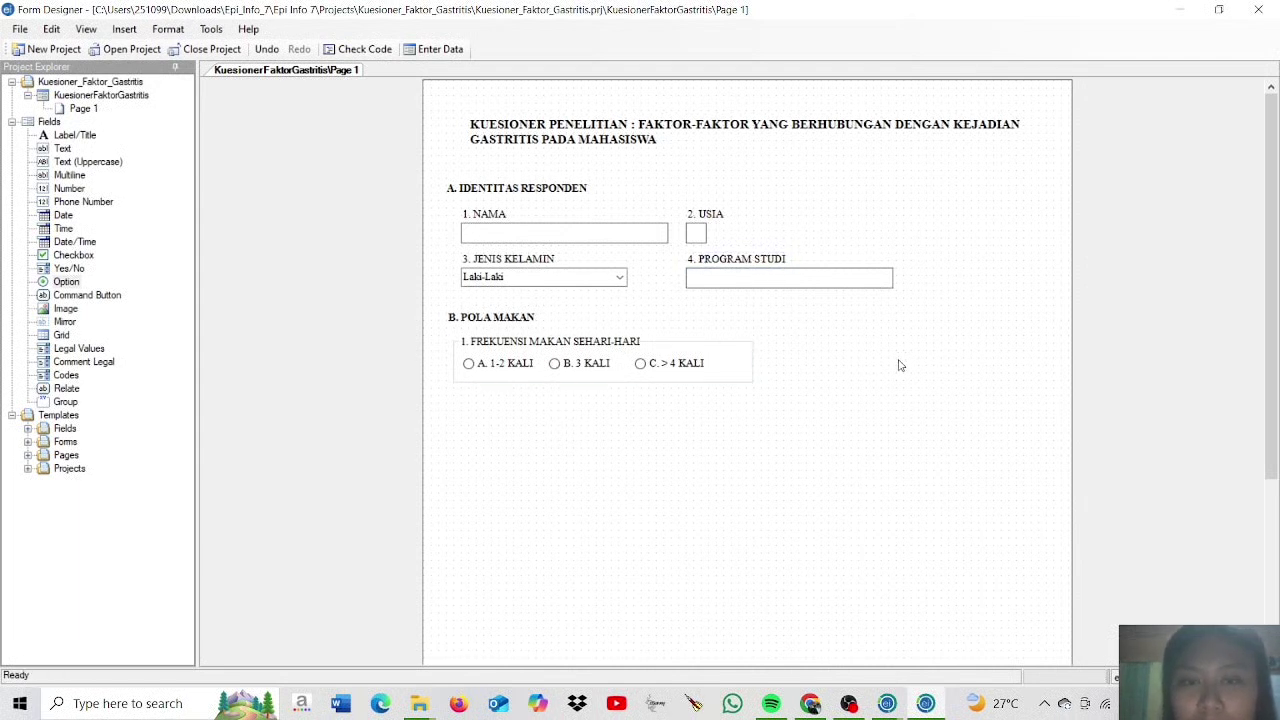
- Start a new Yes/No field with the prompt "2. APAKAH ANDA MENGKONSUMSI MINUMAN BERKAFEIN (KOPI)?", accepting the suggested field name
{"action": "left_click", "coordinate": [62, 270]}
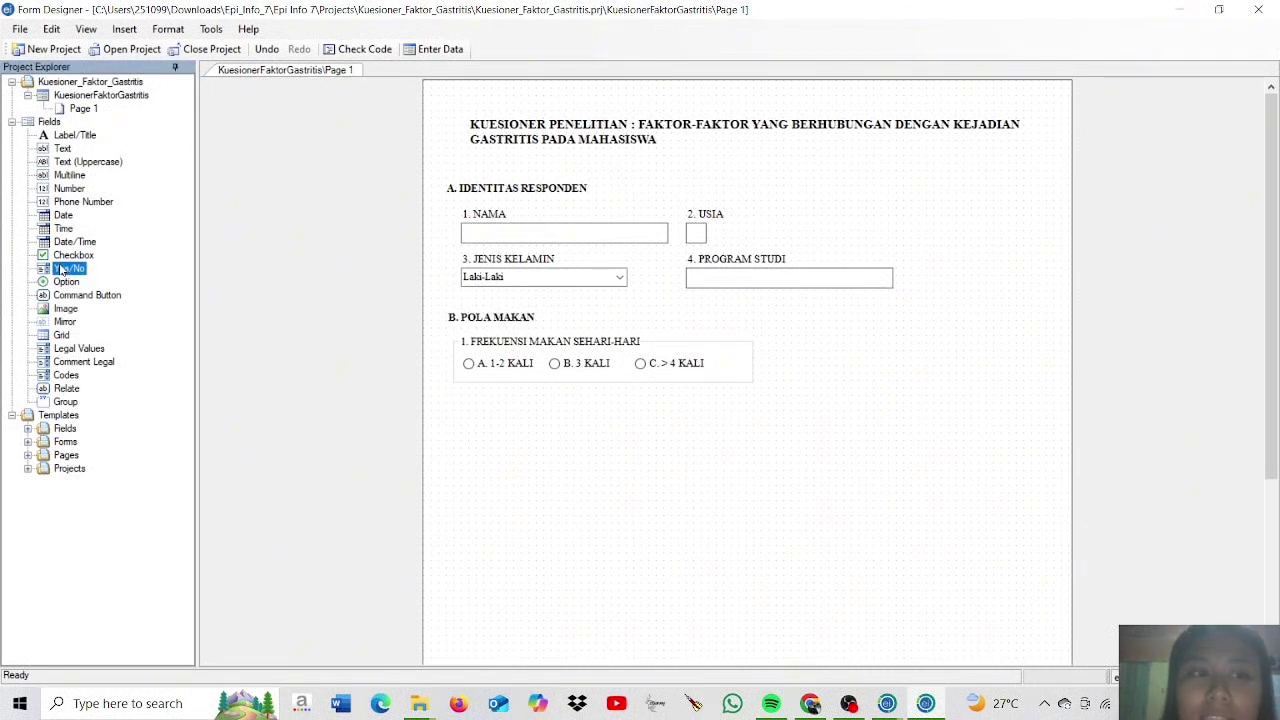
{"action": "left_click_drag", "start_coordinate": [62, 270], "coordinate": [556, 312]}
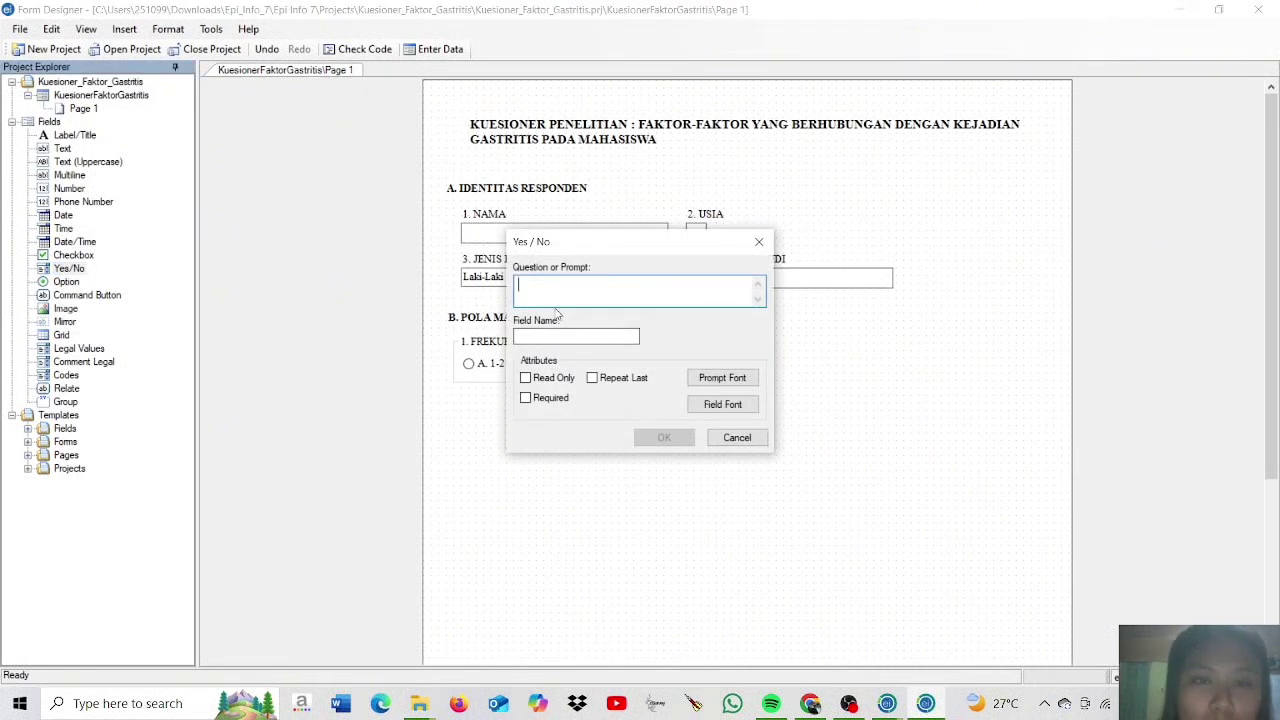
{"action": "type", "text": "2."}
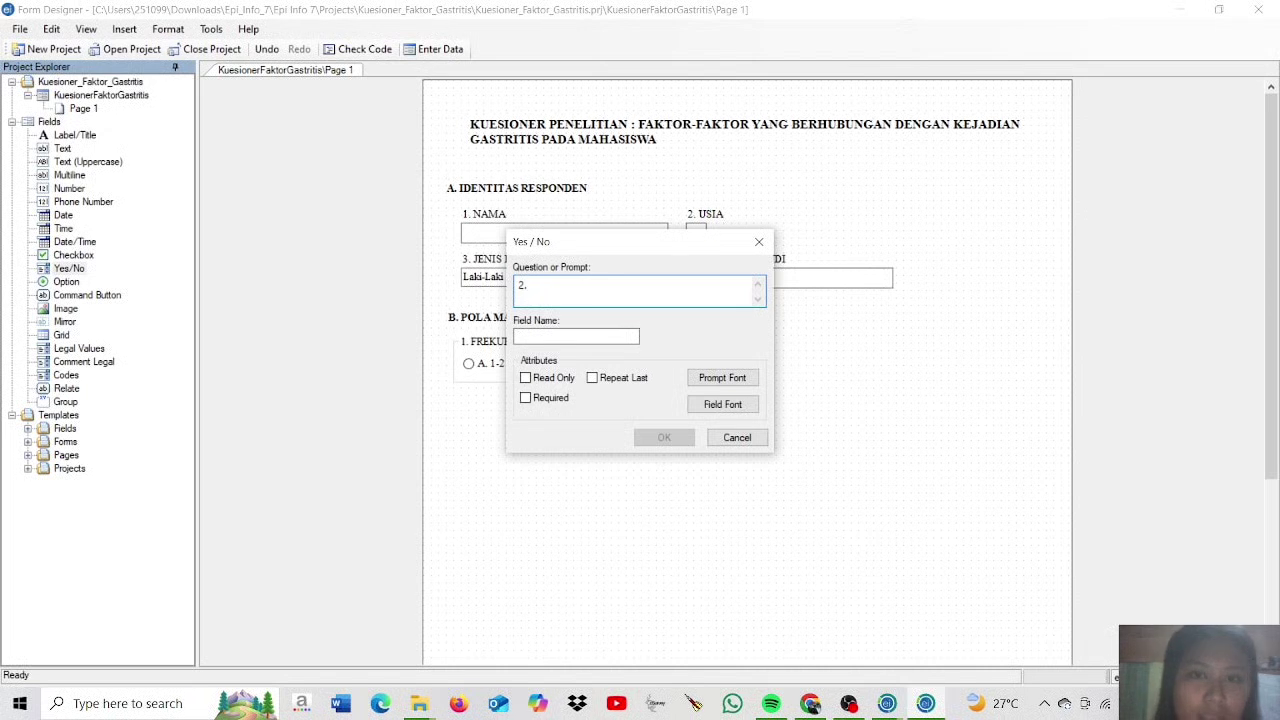
{"action": "type", "text": " apakah"}
{"action": "key", "text": "BackSpace"}
{"action": "key", "text": "BackSpace"}
{"action": "key", "text": "BackSpace"}
{"action": "key", "text": "BackSpace"}
{"action": "key", "text": "BackSpace"}
{"action": "key", "text": "BackSpace"}
{"action": "key", "text": "Caps_Lock"}
{"action": "type", "text": "APAKAH ANDA MENGKONSUMSI MINUMAN BERKAFEIN (KOPI)?"}
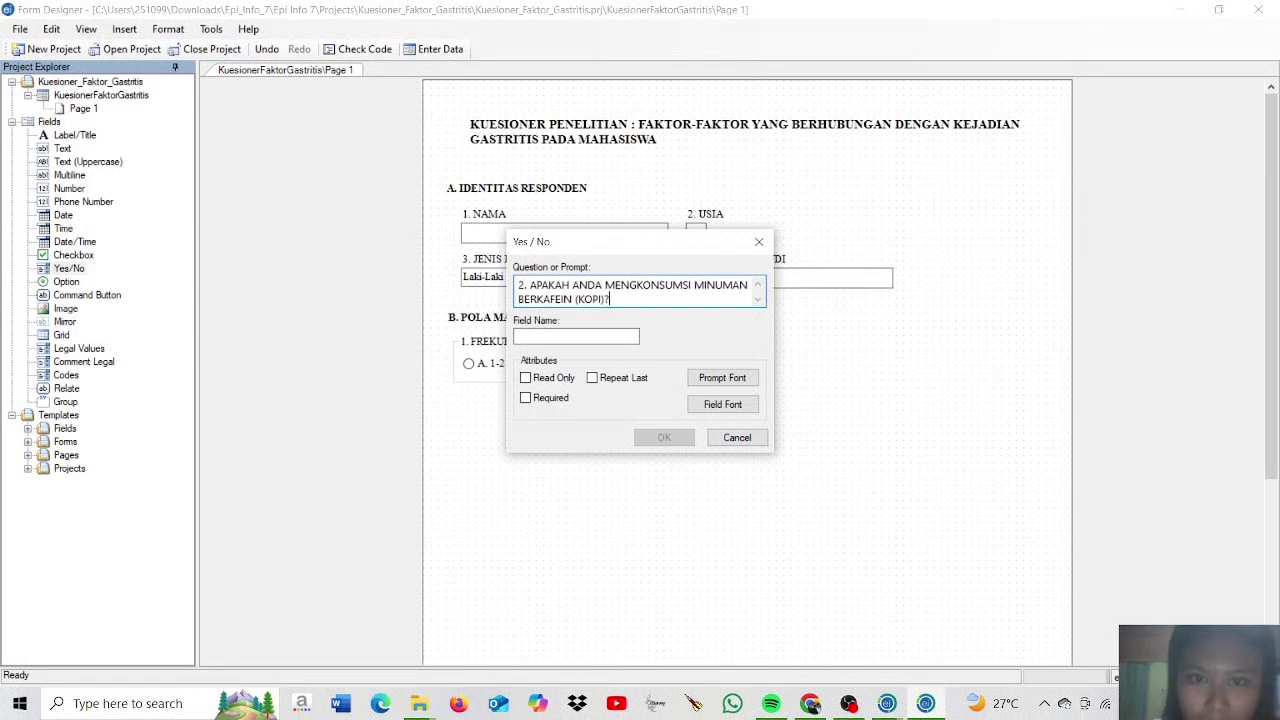
{"action": "left_click", "coordinate": [565, 336]}
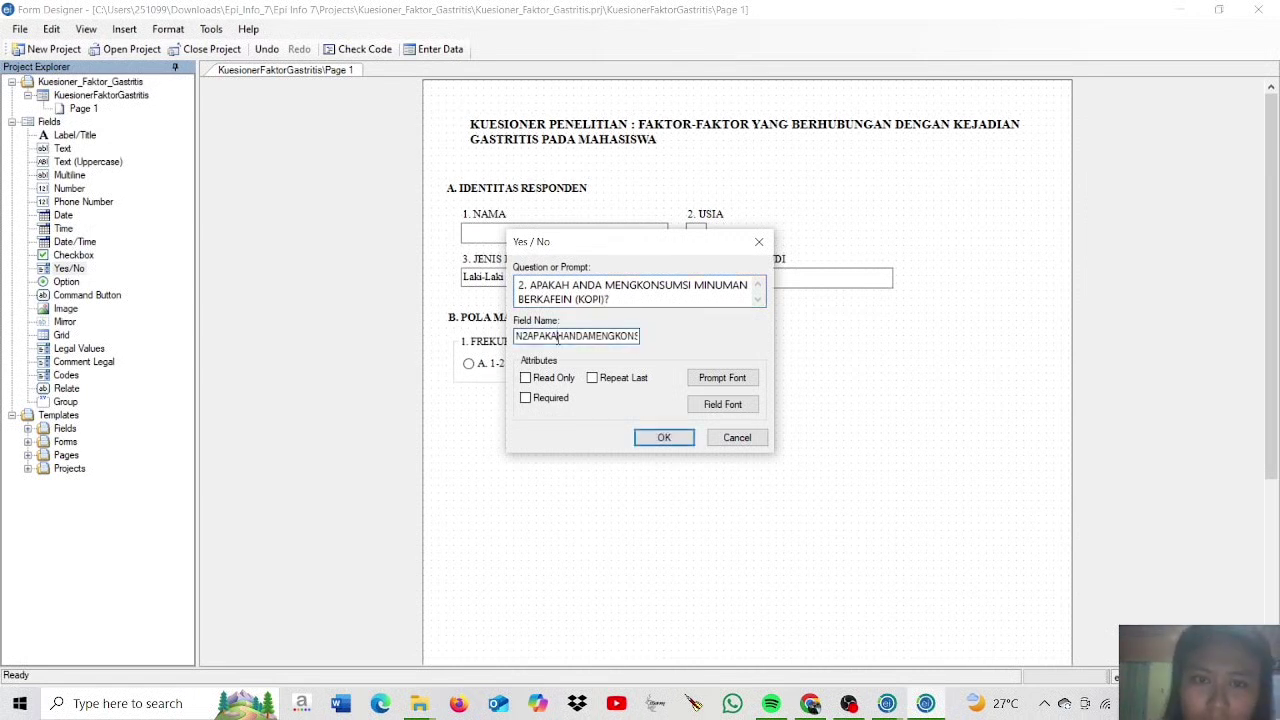
- Set the caffeine question's prompt font to Times New Roman Regular and place the field in the POLA MAKAN section
{"action": "left_click", "coordinate": [707, 374]}
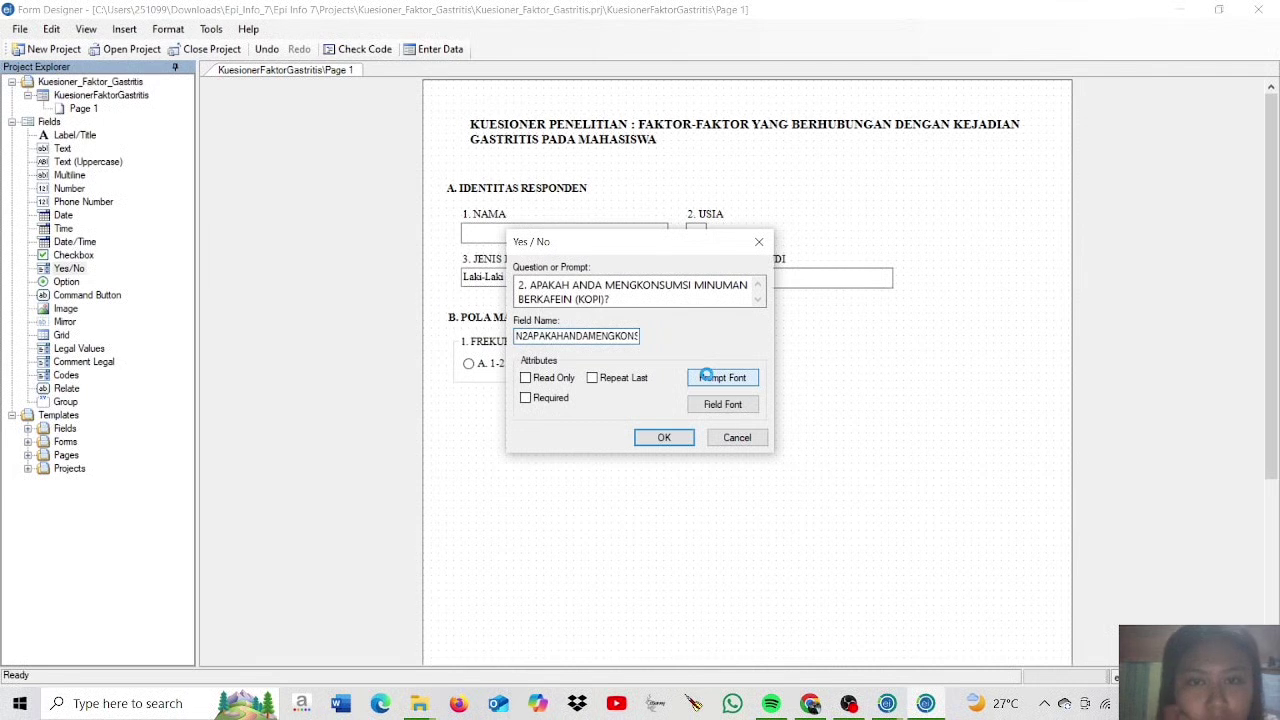
{"action": "type", "text": "T"}
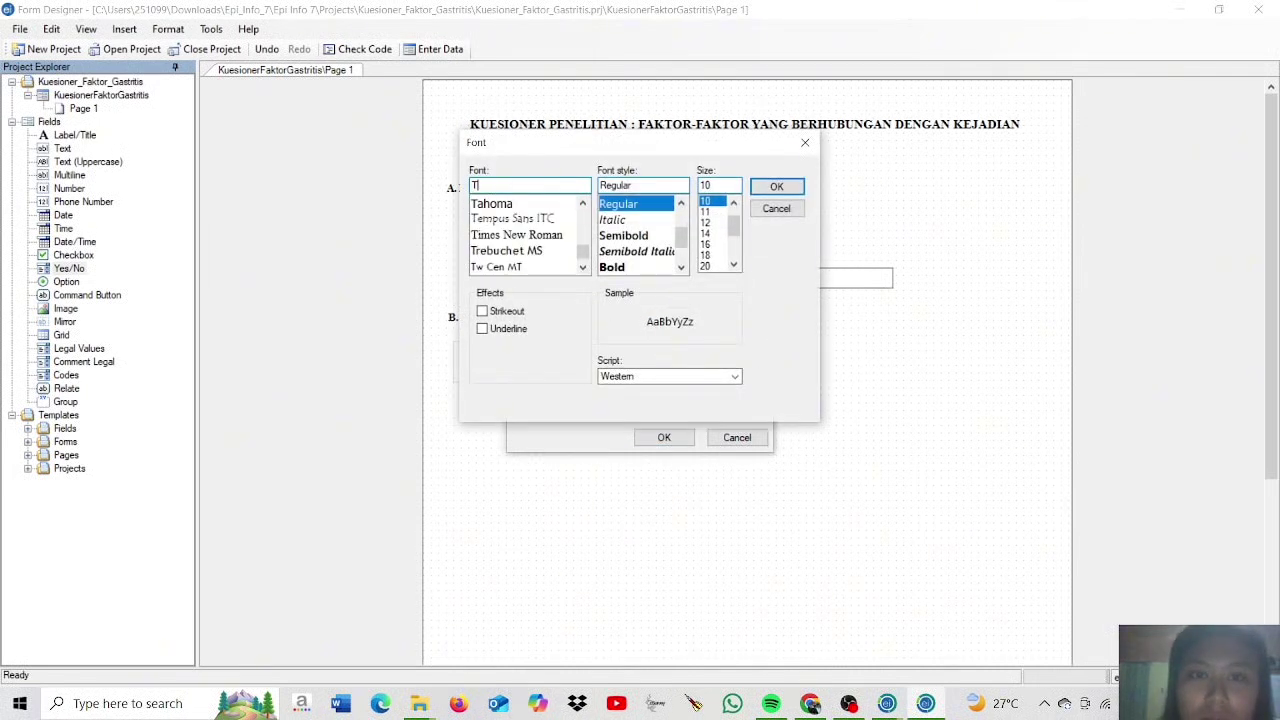
{"action": "left_click", "coordinate": [557, 235]}
{"action": "left_click", "coordinate": [622, 236]}
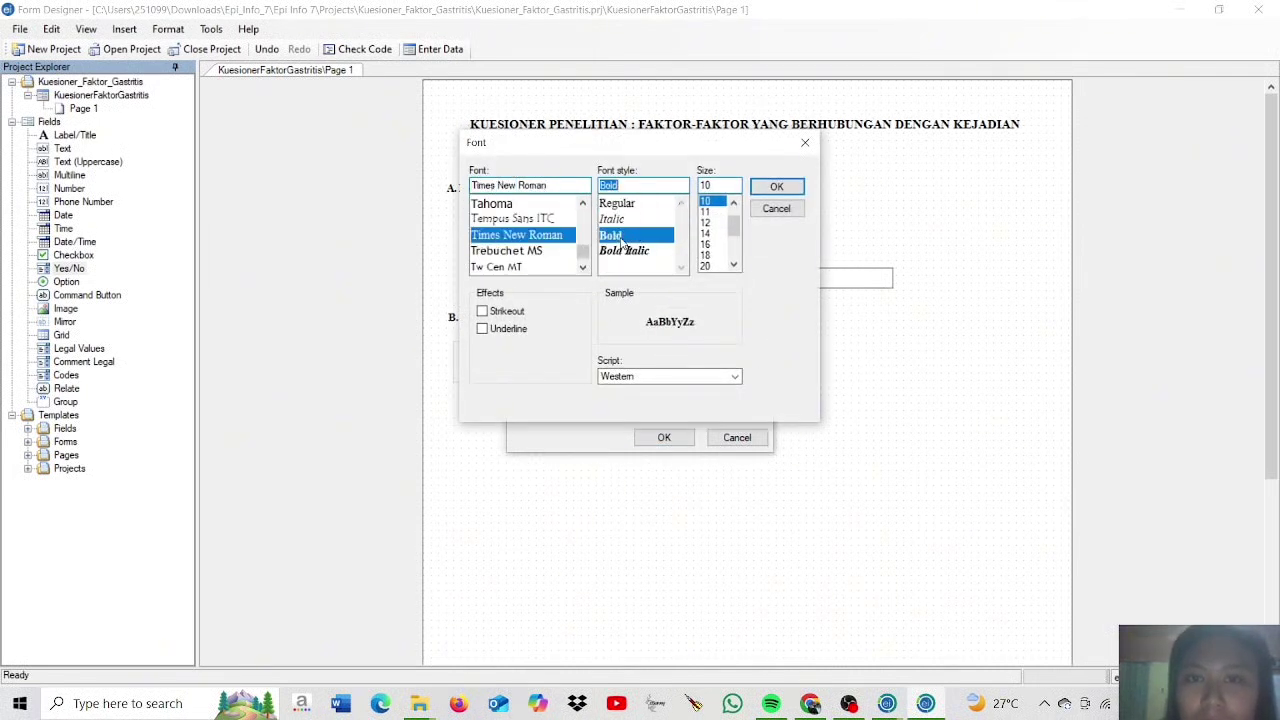
{"action": "left_click", "coordinate": [626, 206]}
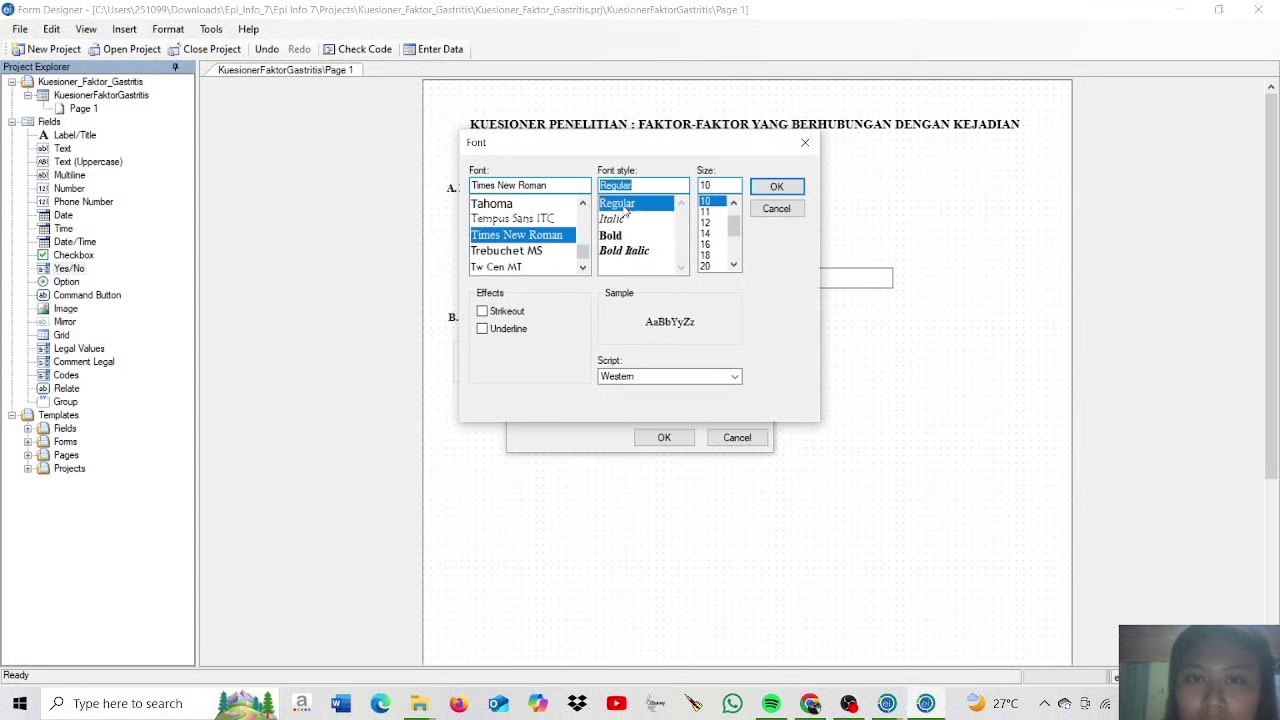
{"action": "left_click", "coordinate": [777, 208]}
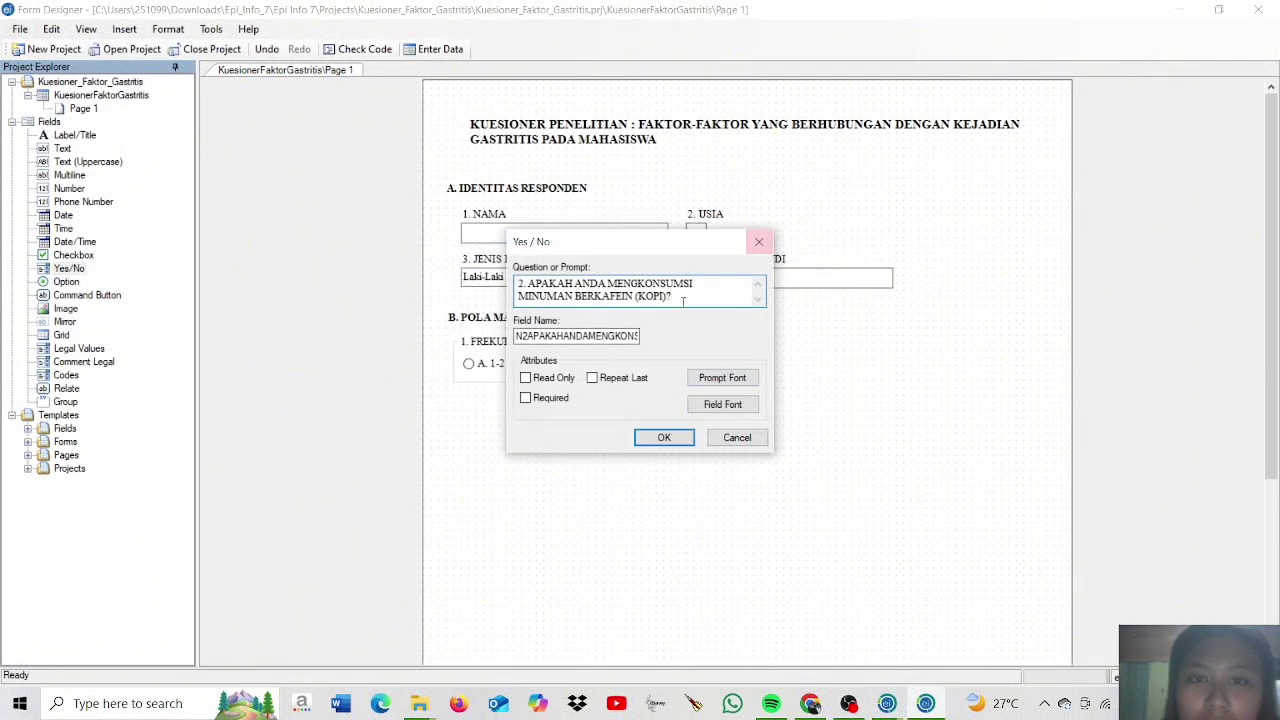
{"action": "left_click", "coordinate": [666, 441]}
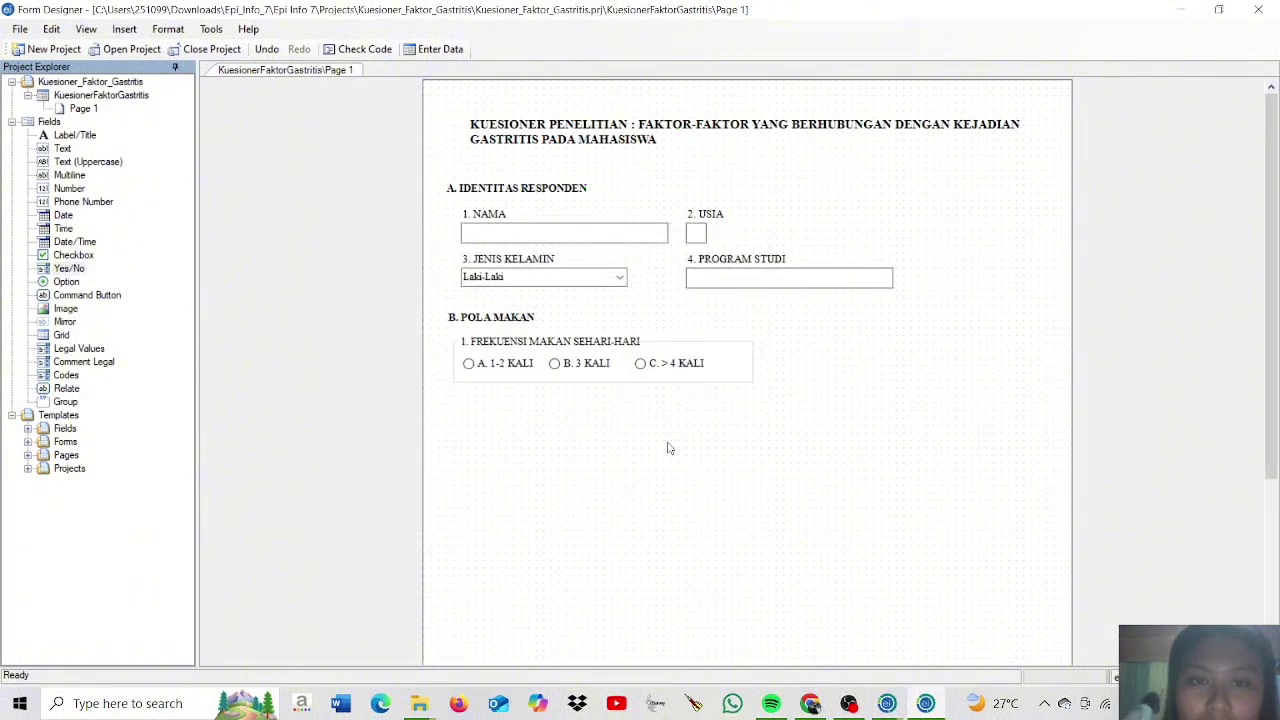
{"action": "left_click_drag", "start_coordinate": [599, 90], "coordinate": [634, 410]}
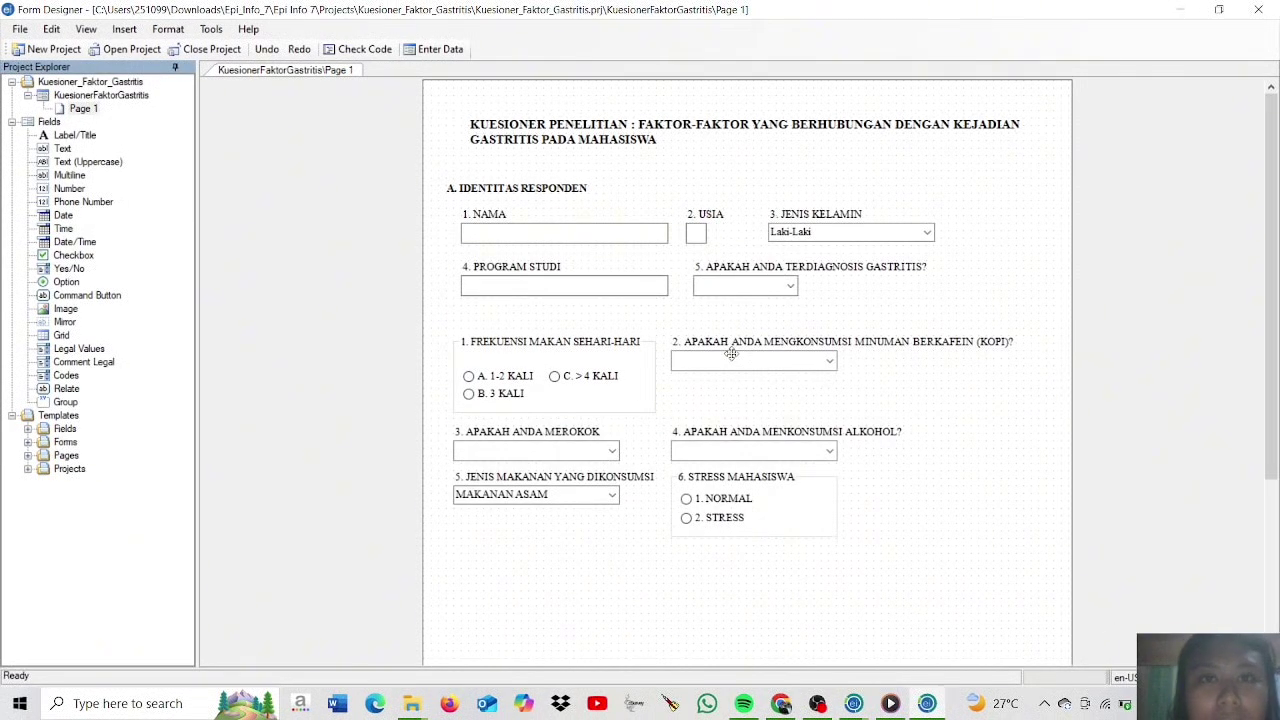
- Review all the questions on the completed questionnaire page, from respondent identity down to student stress
{"action": "left_click", "coordinate": [642, 397]}
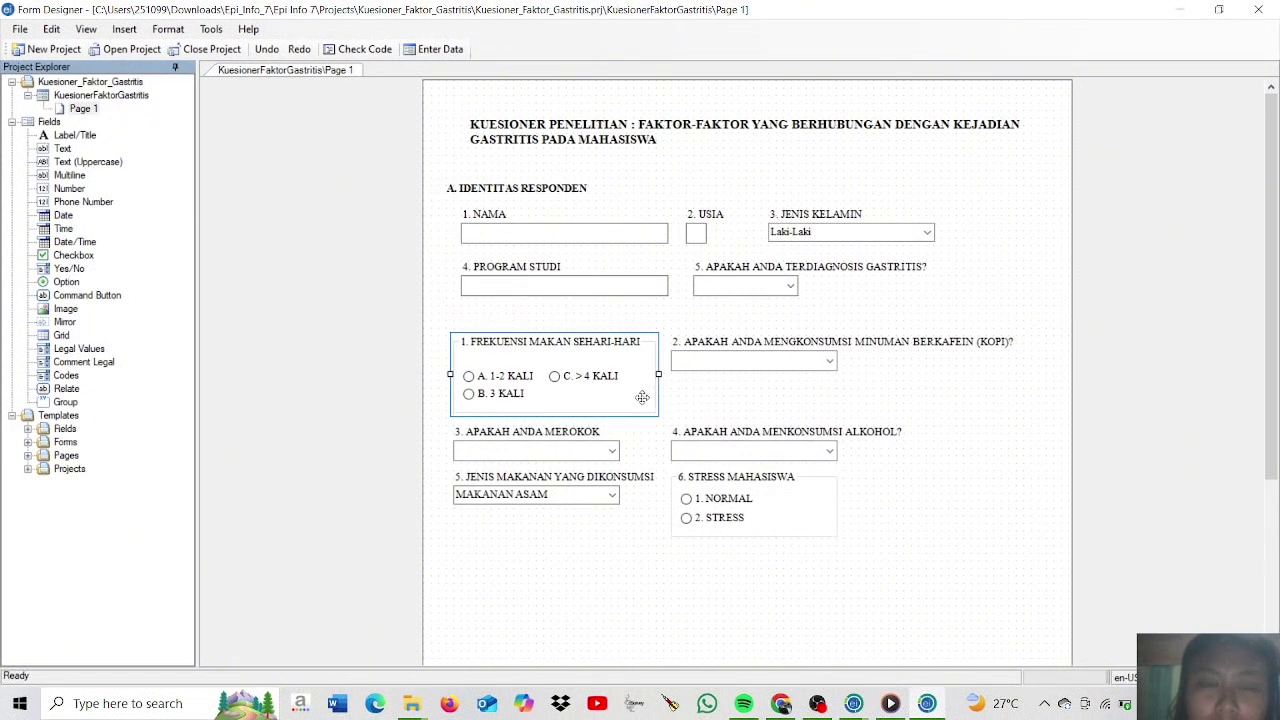
{"action": "left_click", "coordinate": [582, 165]}
{"action": "left_click", "coordinate": [835, 451]}
{"action": "left_click", "coordinate": [1030, 398]}
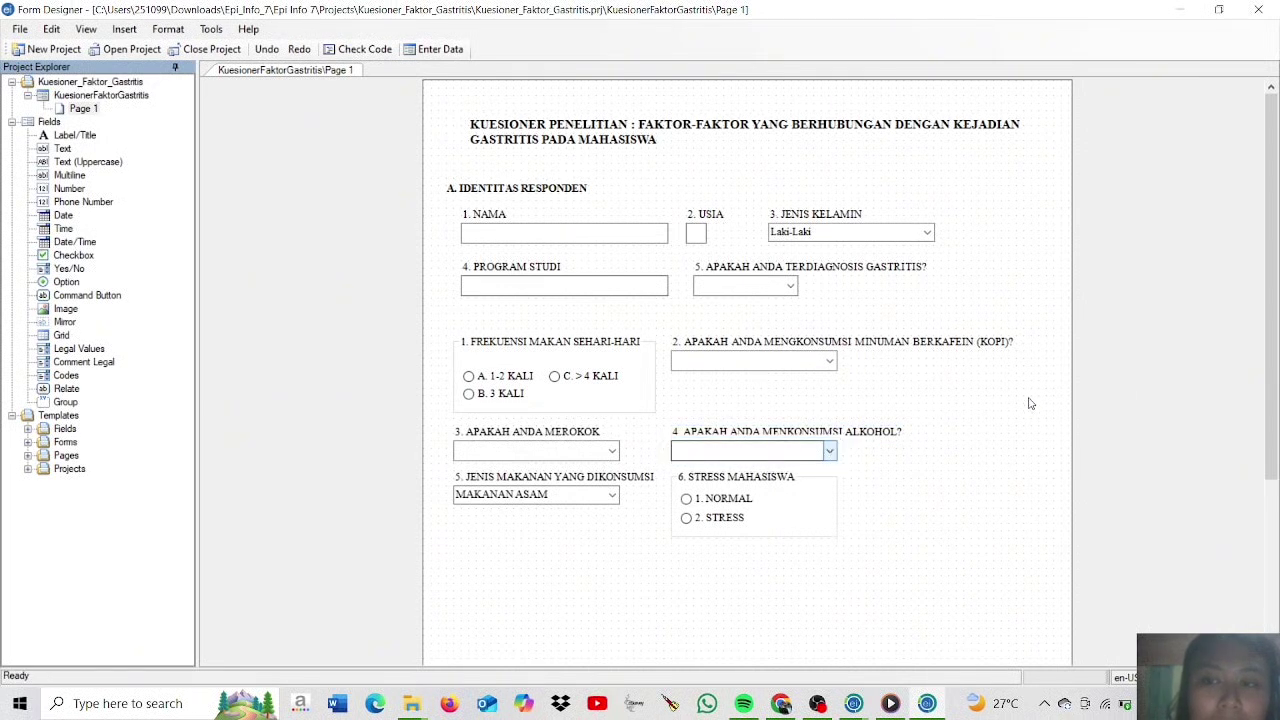
{"action": "scroll", "coordinate": [1126, 398], "scroll_direction": "down", "scroll_amount": 3}
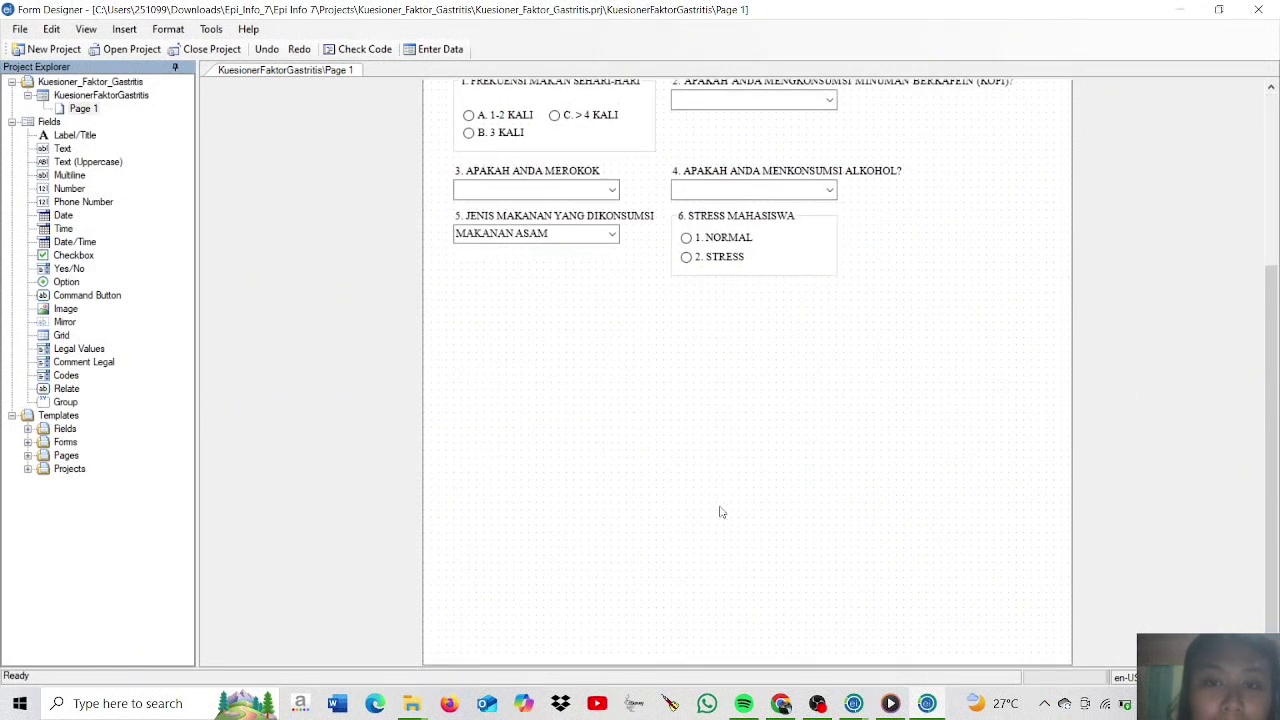
{"action": "scroll", "coordinate": [565, 302], "scroll_direction": "up", "scroll_amount": 1}
{"action": "left_click", "coordinate": [565, 296]}
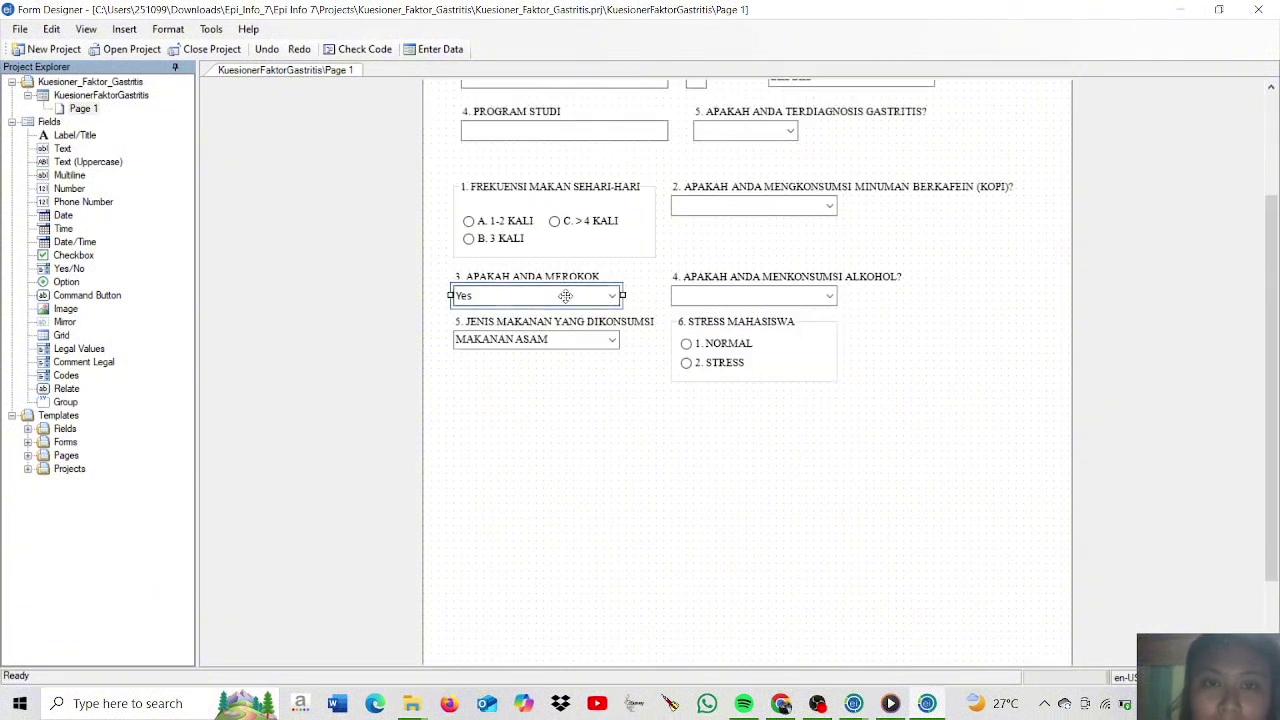
{"action": "scroll", "coordinate": [632, 187], "scroll_direction": "up", "scroll_amount": 2}
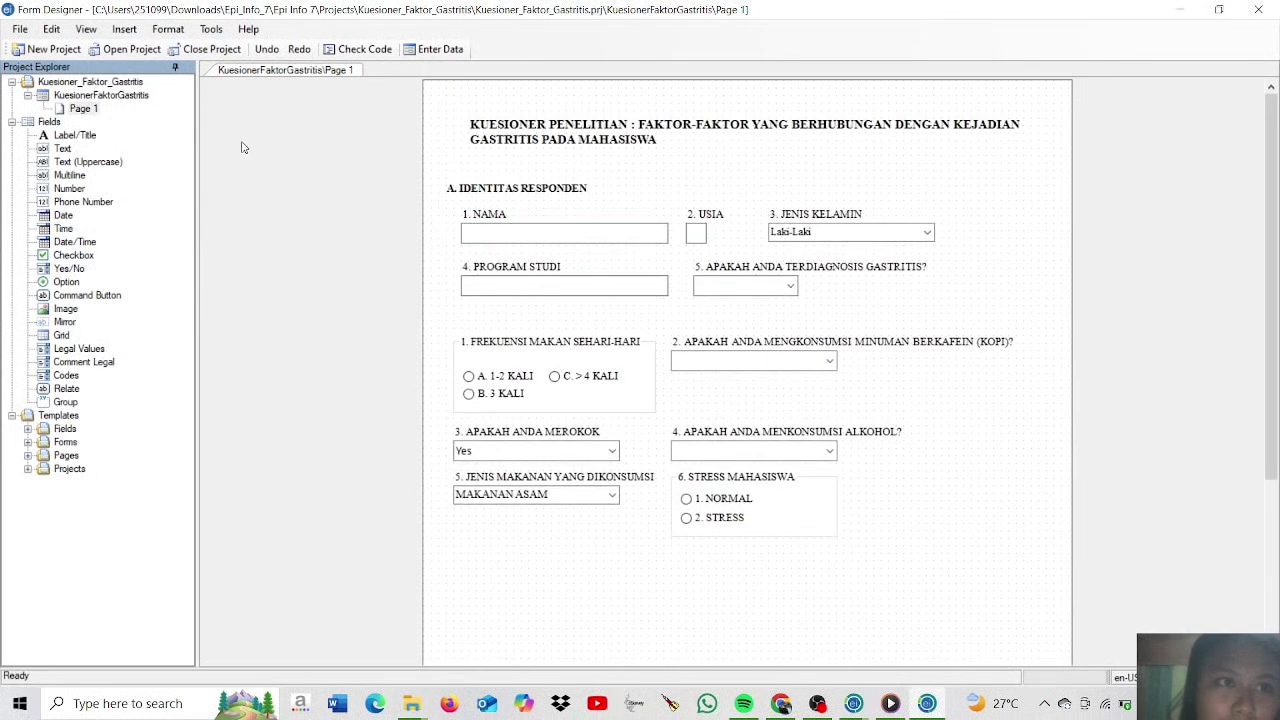
{"action": "left_click", "coordinate": [135, 100]}
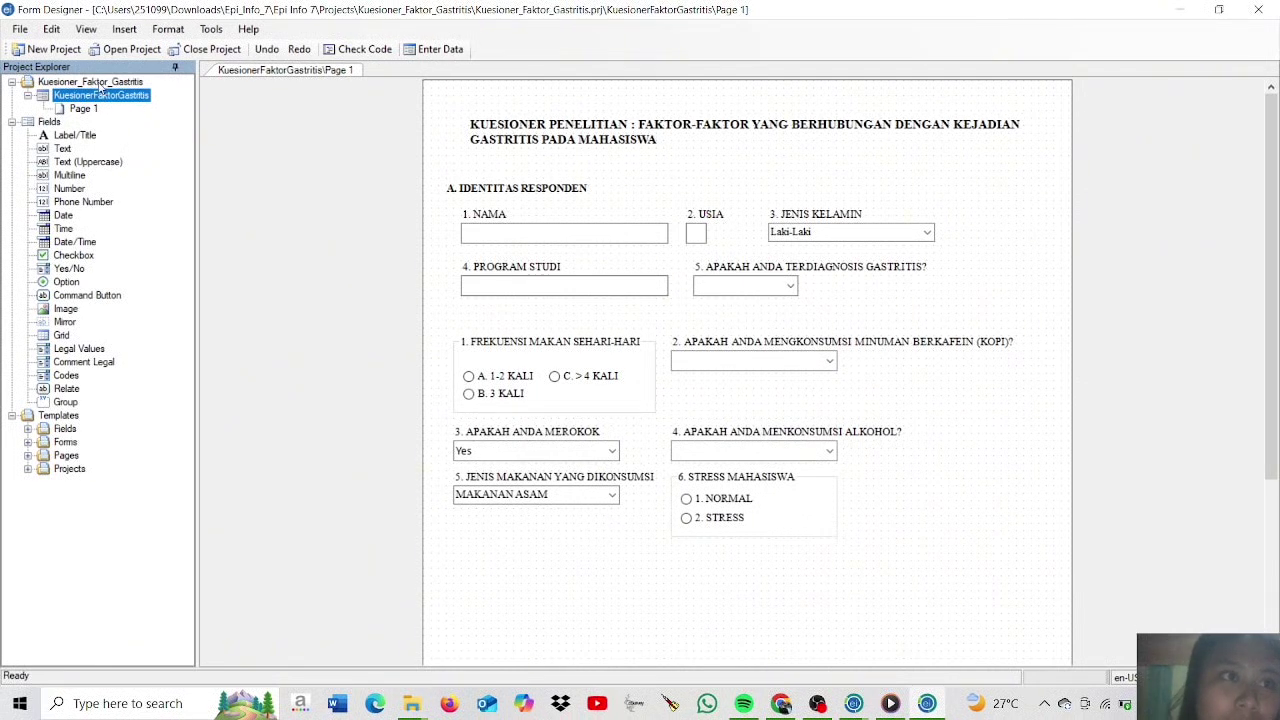
{"action": "left_click", "coordinate": [19, 31]}
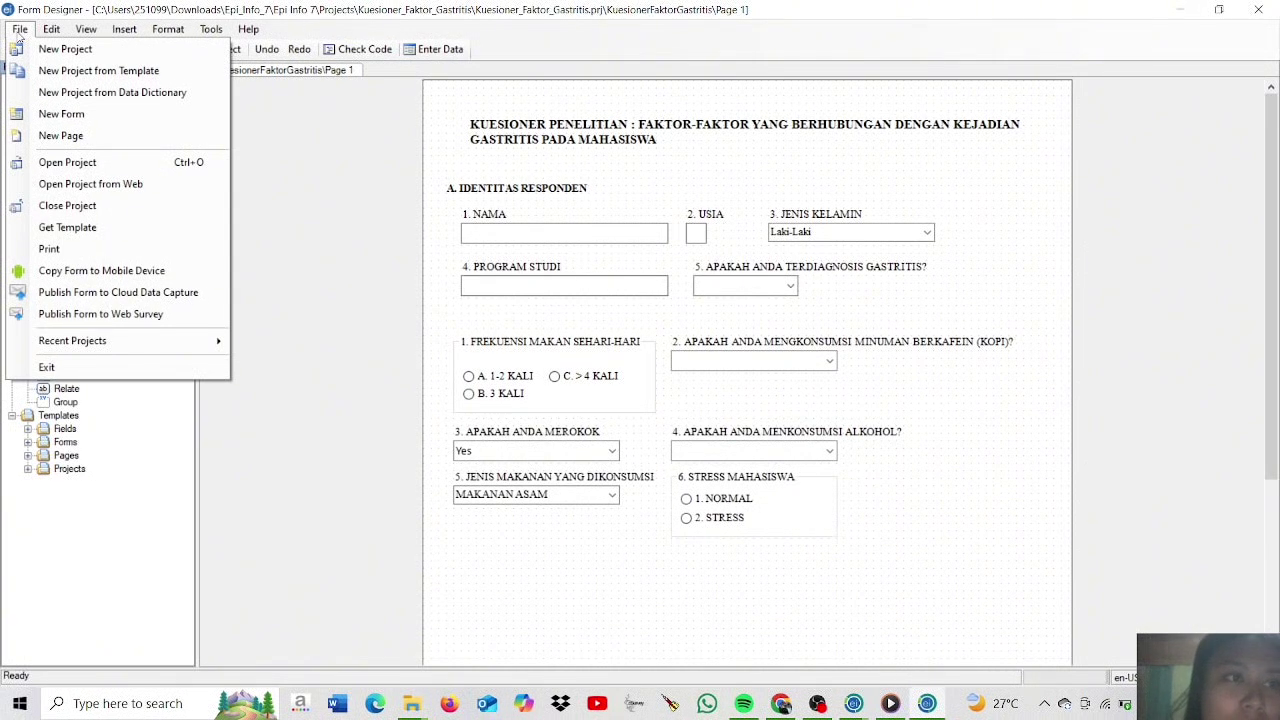
{"action": "left_click", "coordinate": [72, 140]}
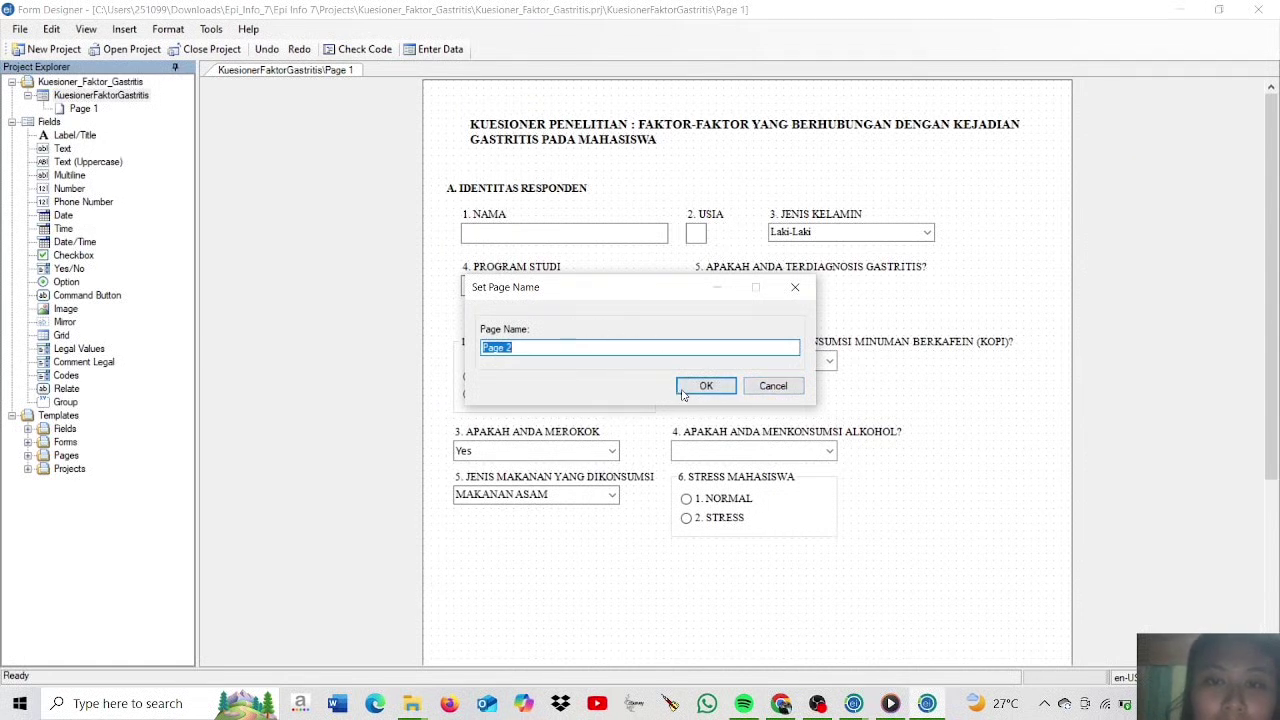
{"action": "left_click", "coordinate": [772, 386]}
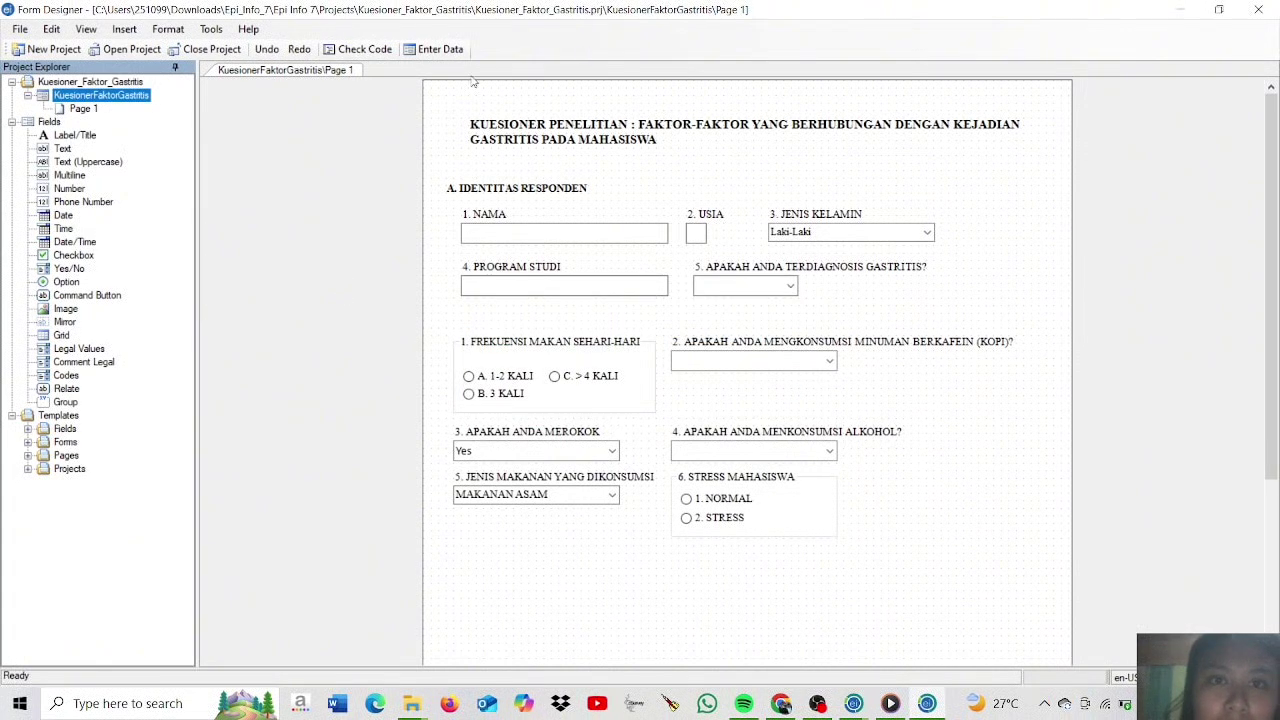
{"action": "left_click", "coordinate": [882, 232]}
{"action": "left_click", "coordinate": [884, 246]}
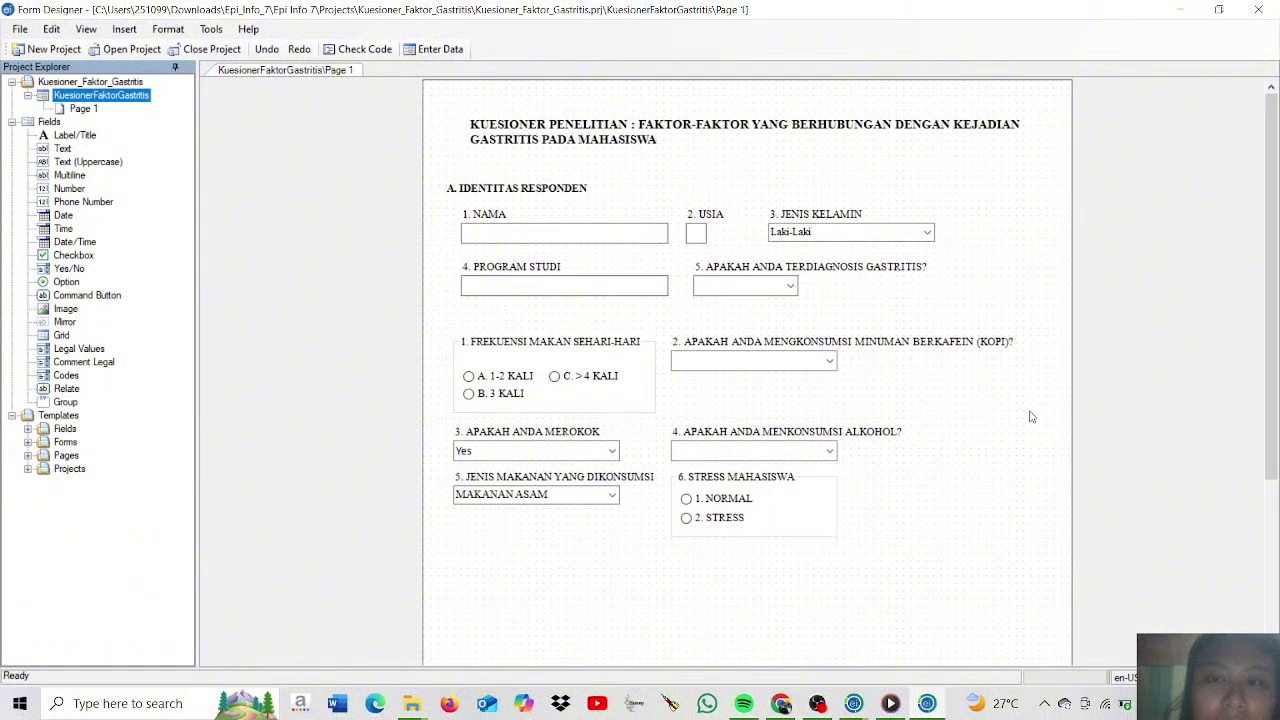